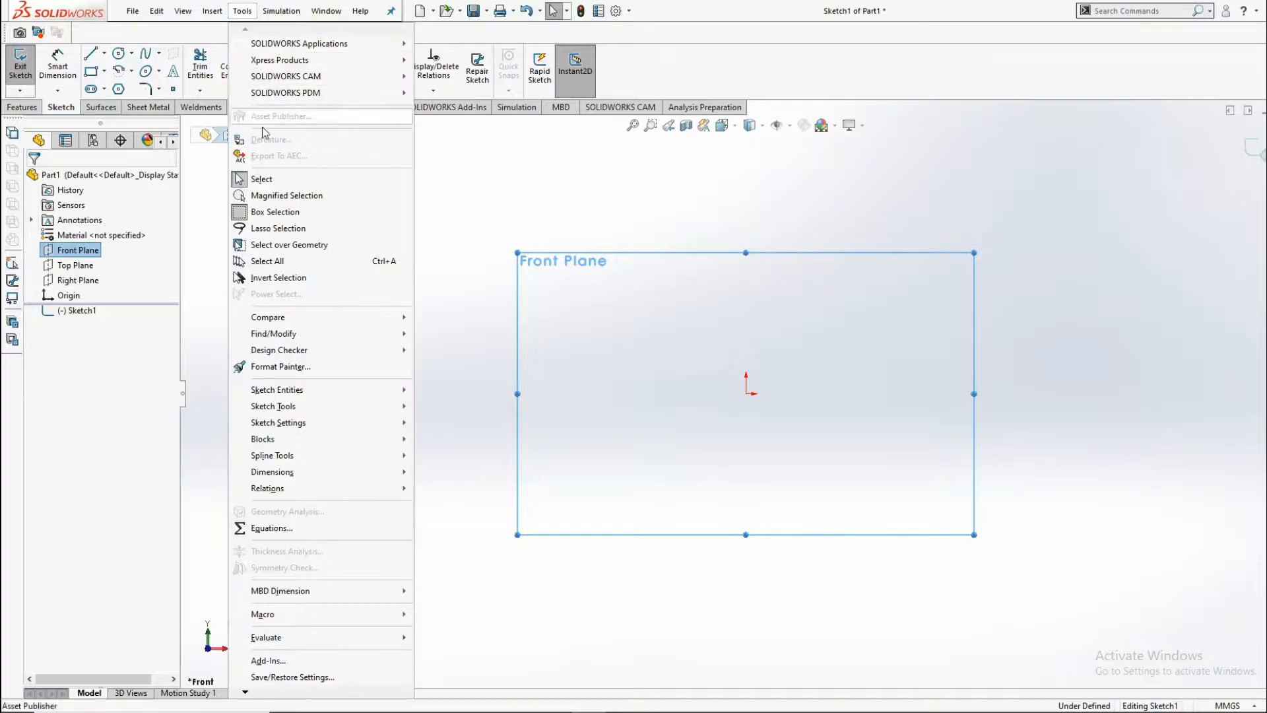
Step: Insert the dimensioned plate drawing from the Video_1 folder as a sketch picture in the Front Plane sketch
mouse_move(319, 413)
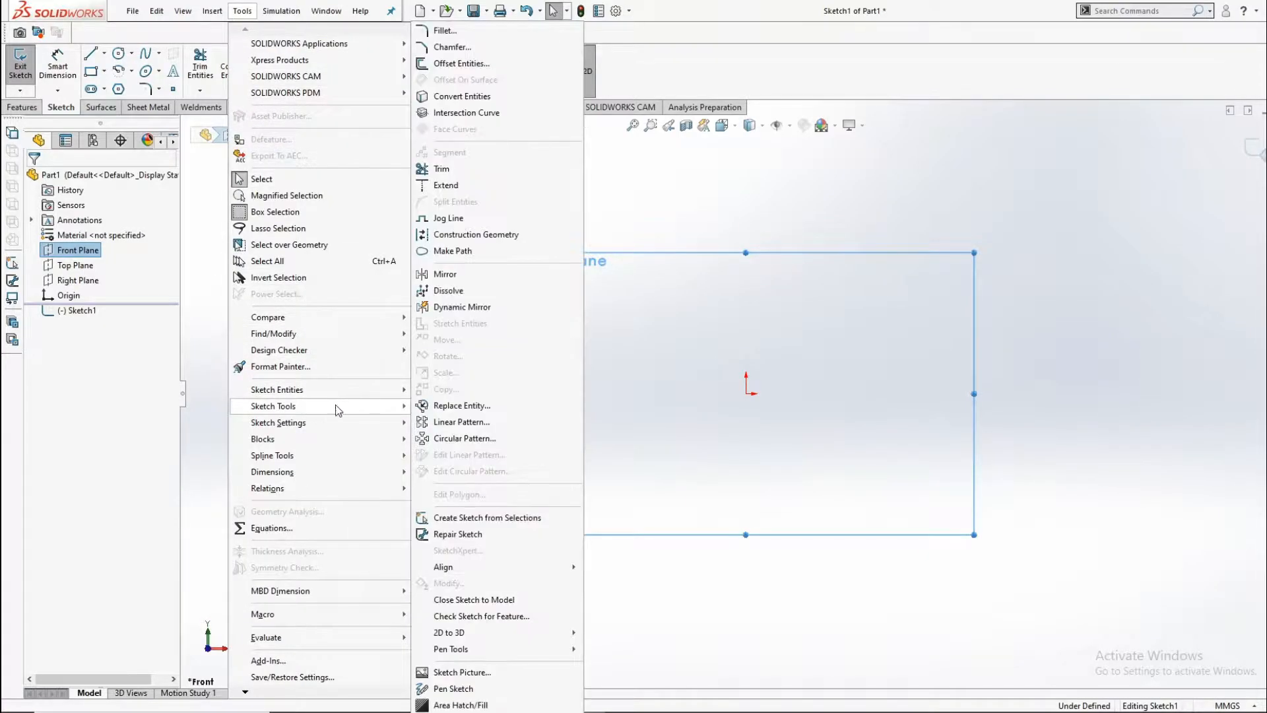
click(486, 673)
double_click(648, 499)
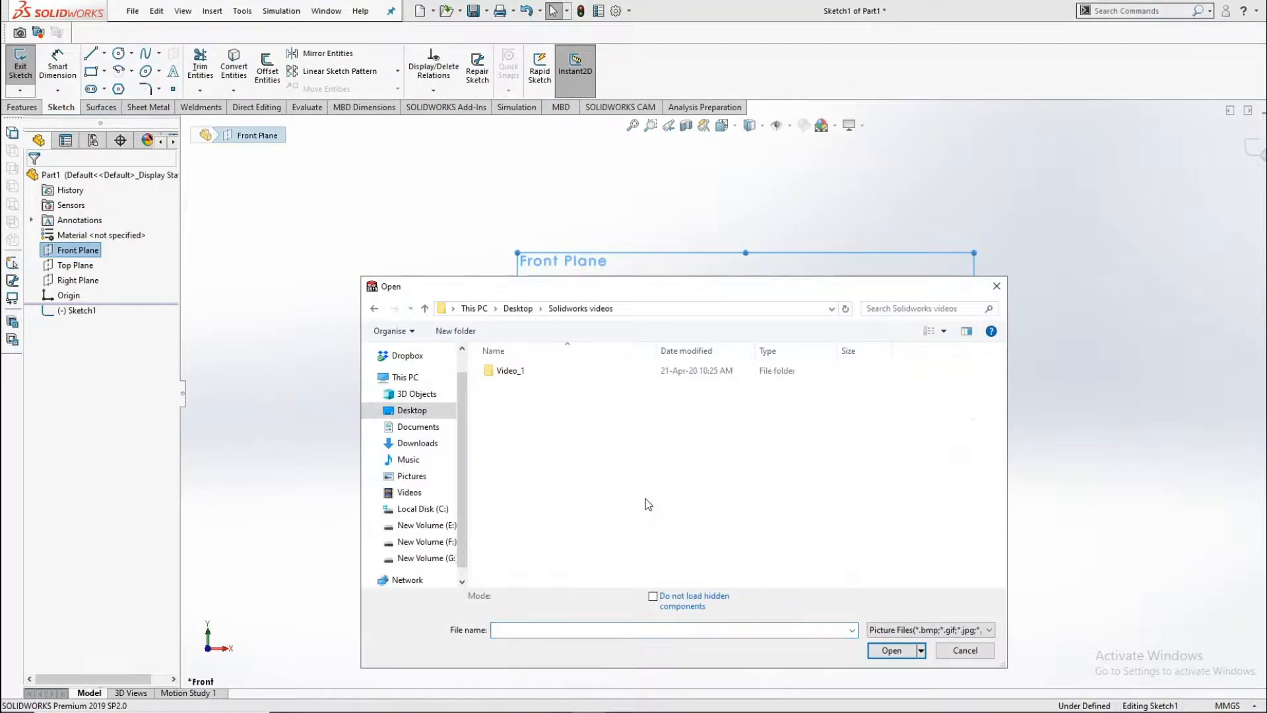
double_click(516, 376)
double_click(516, 380)
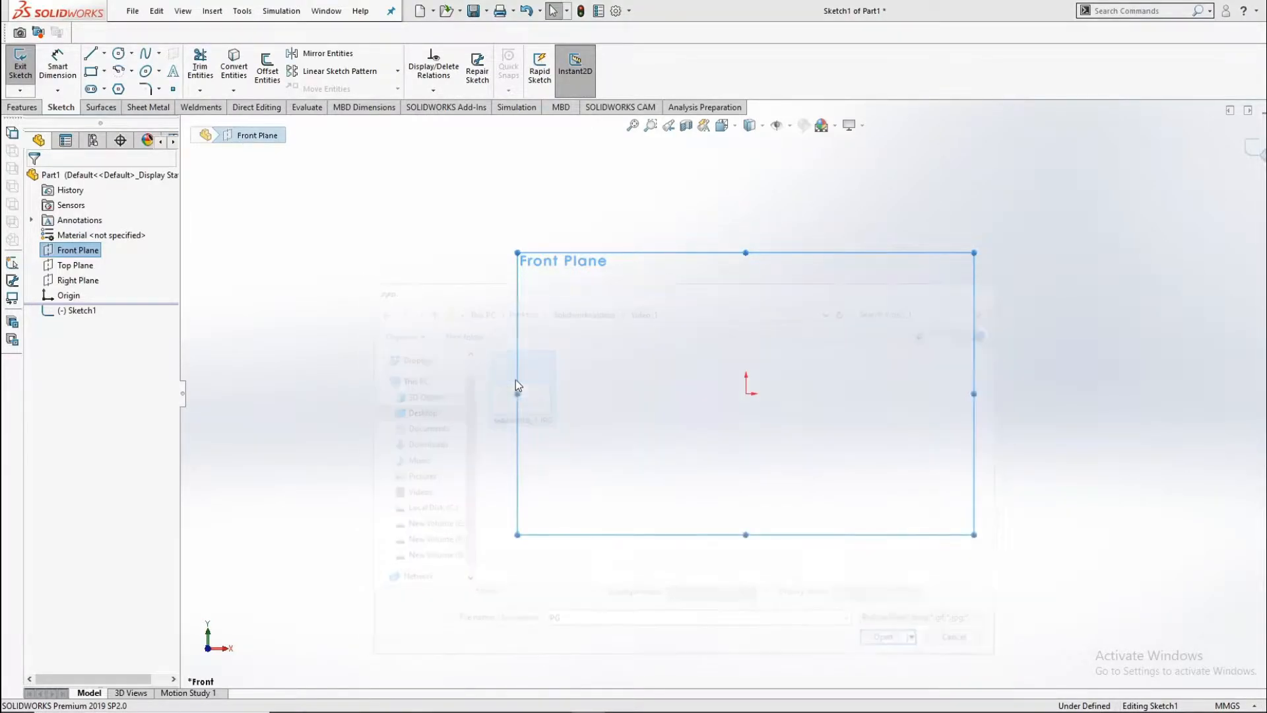
Step: Accept the sketch picture at its default size and placement, and exit the sketch
scroll(1028, 496, up, 12)
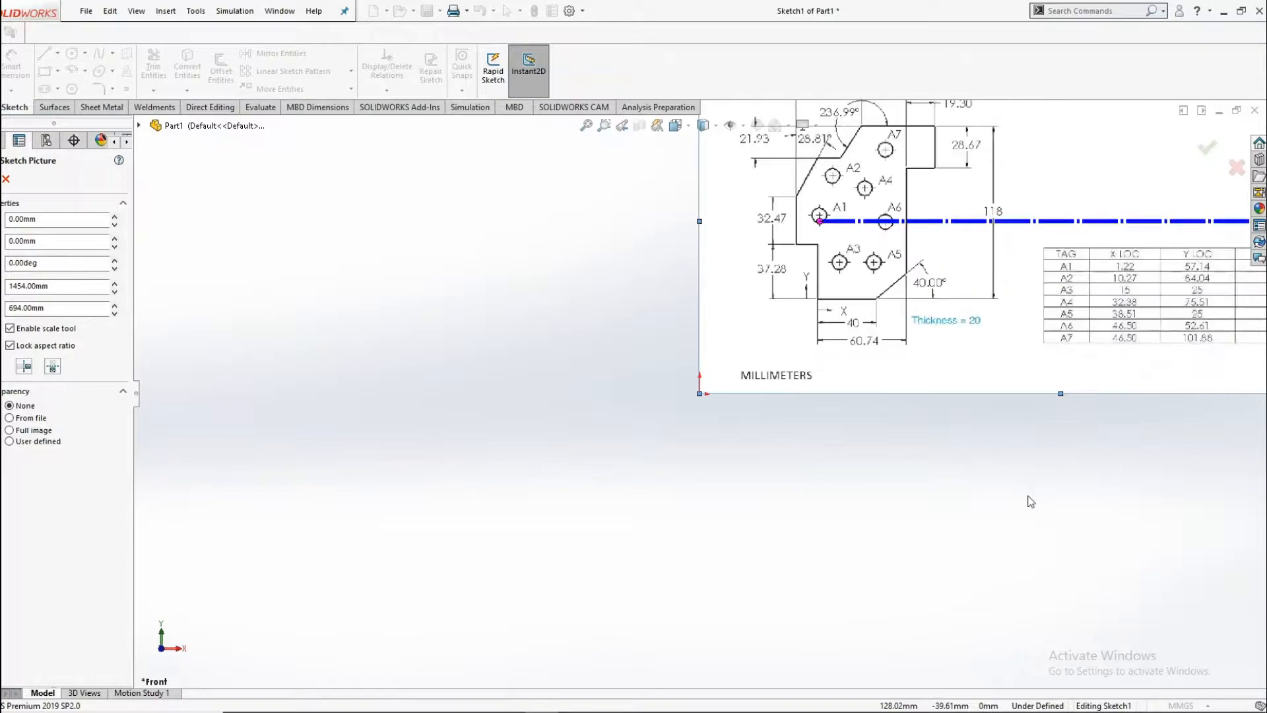
scroll(999, 268, down, 3)
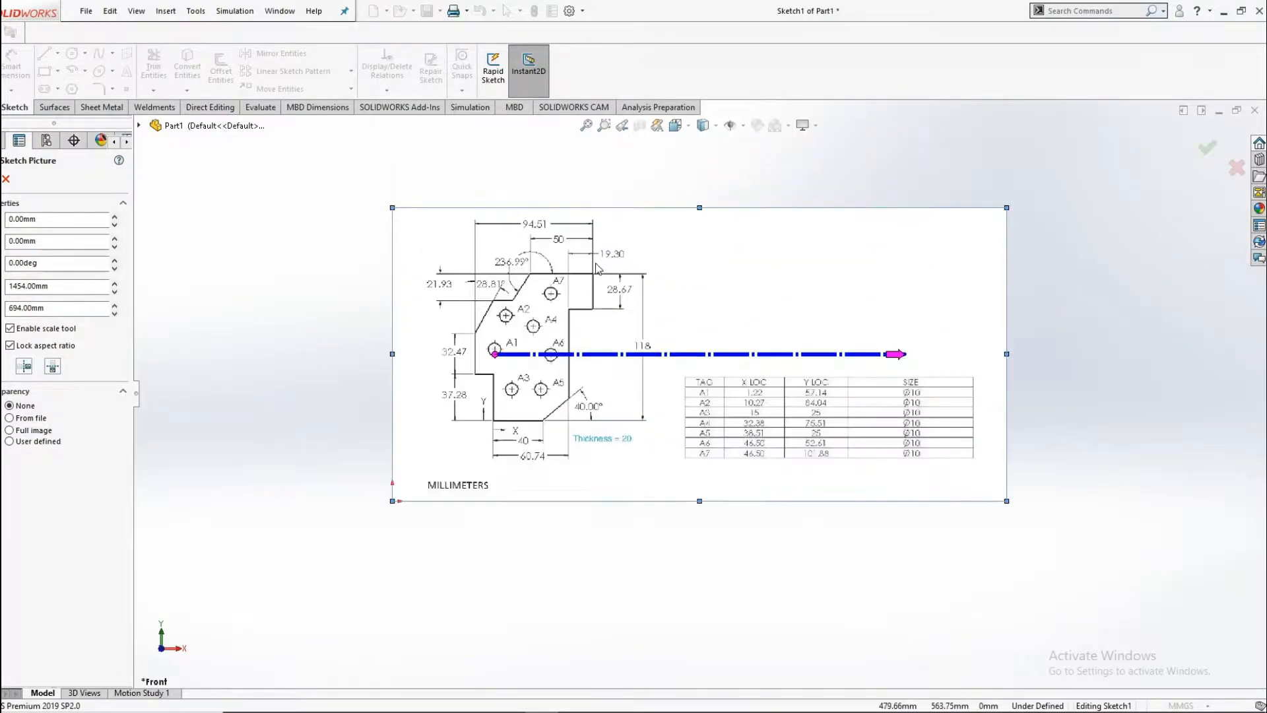
key(f)
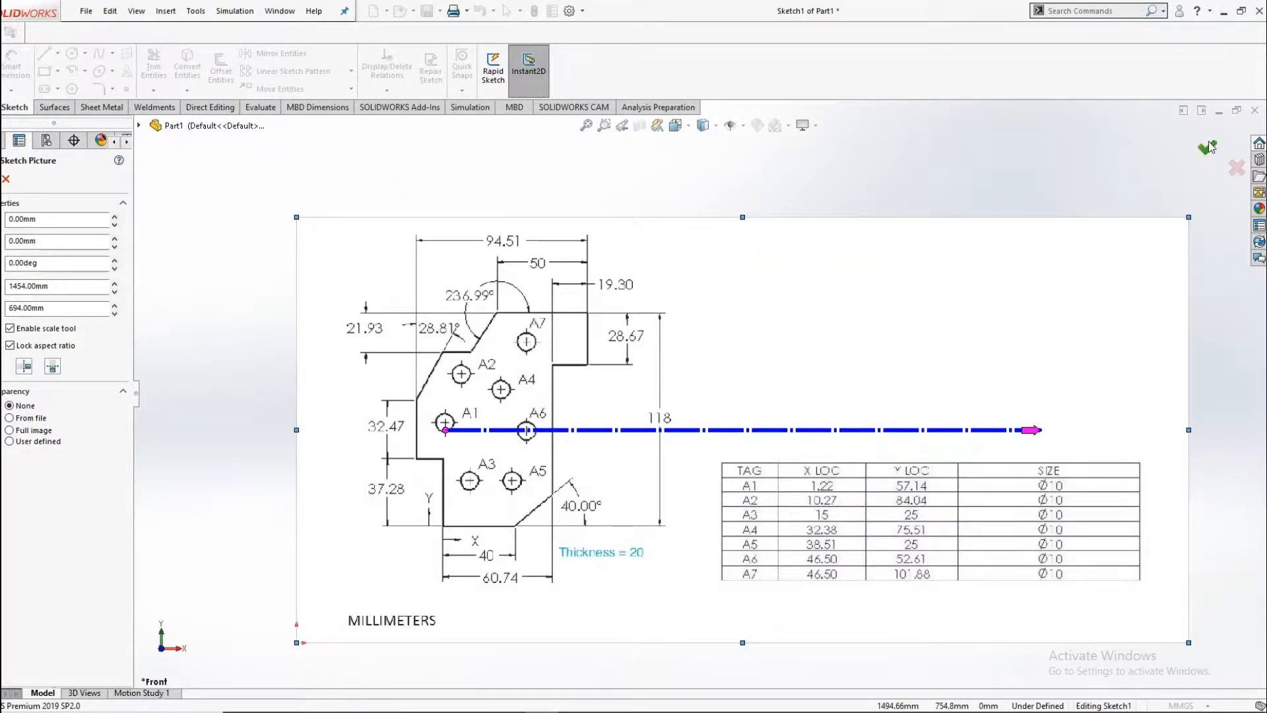
click(1209, 147)
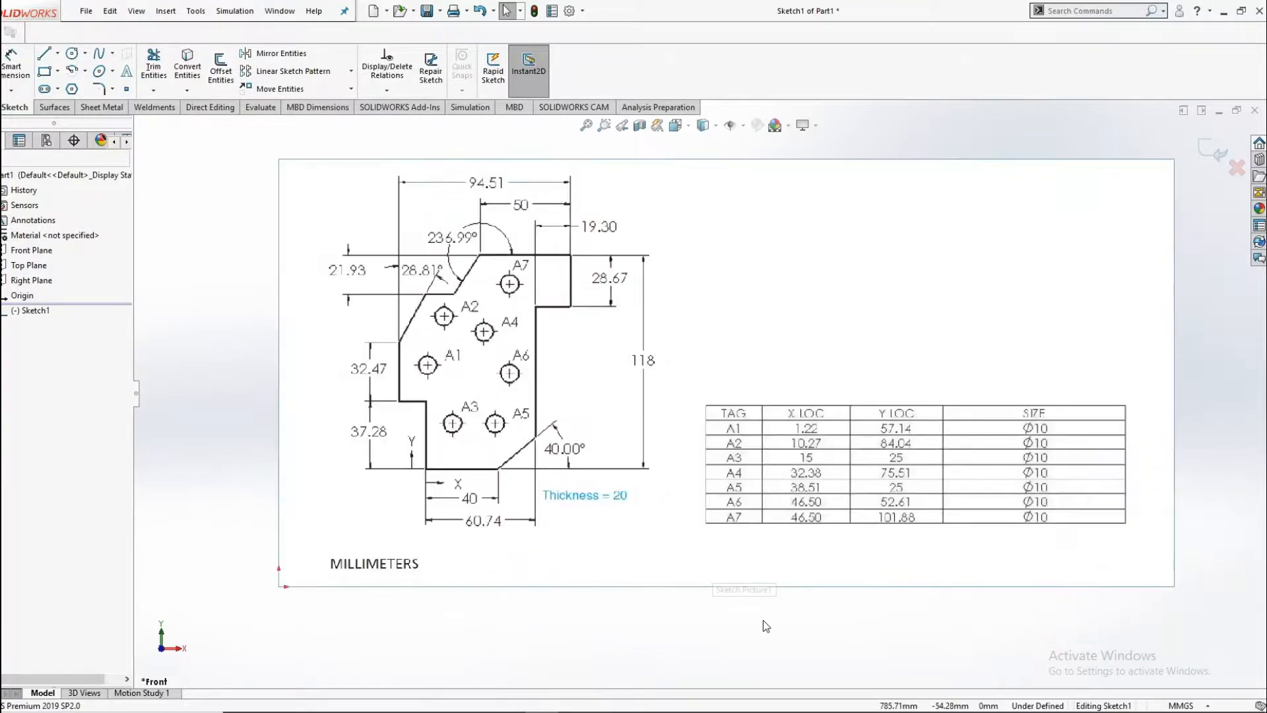
click(1205, 149)
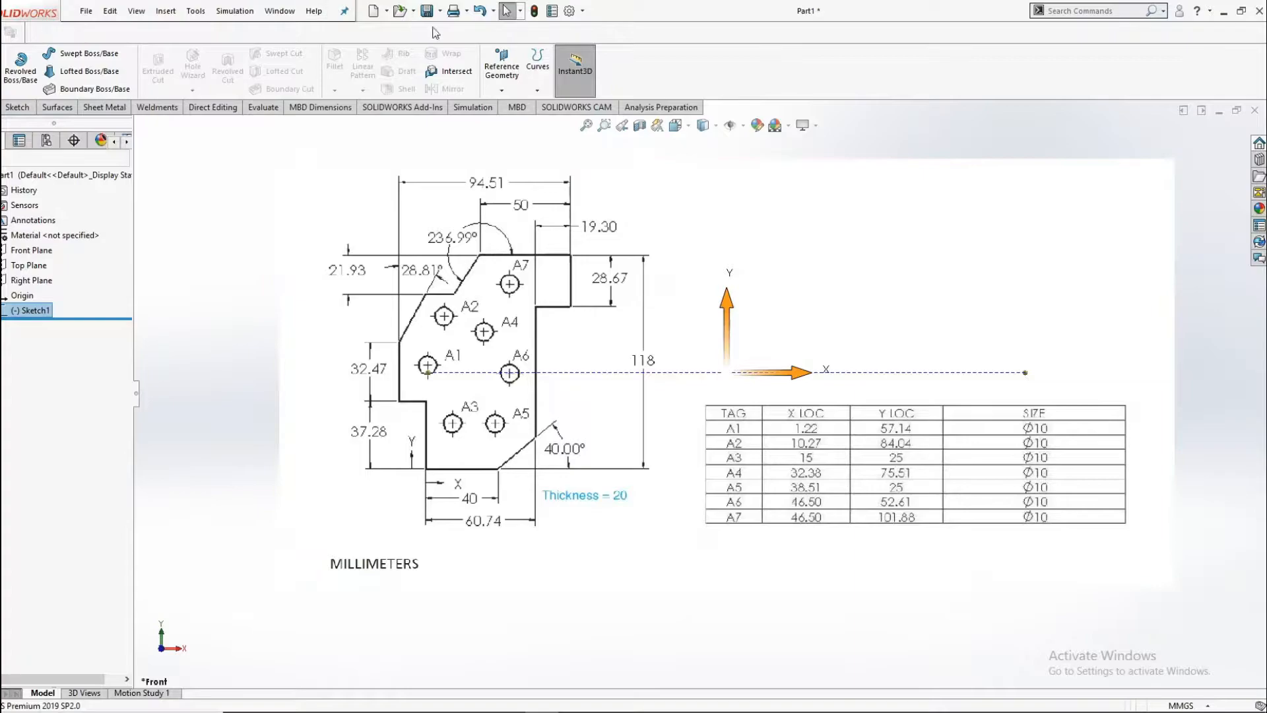
Step: Create a new part document and start a sketch on the Front Plane
click(374, 11)
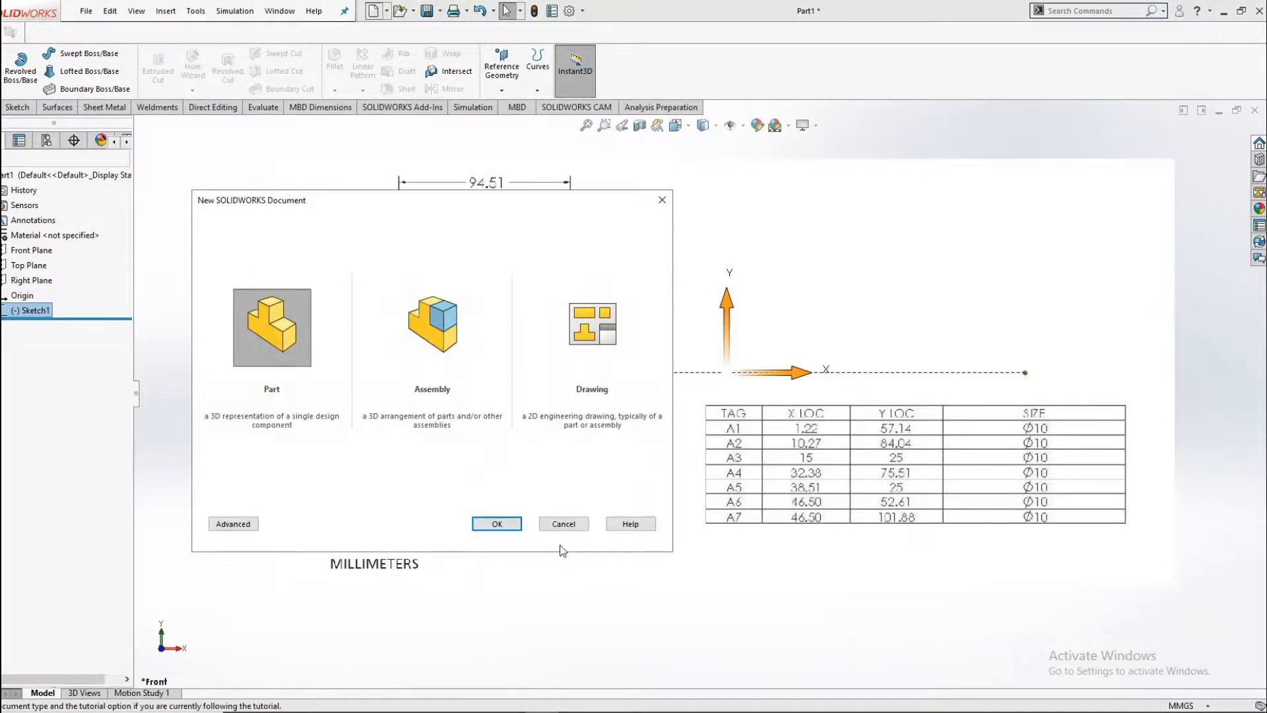
click(501, 525)
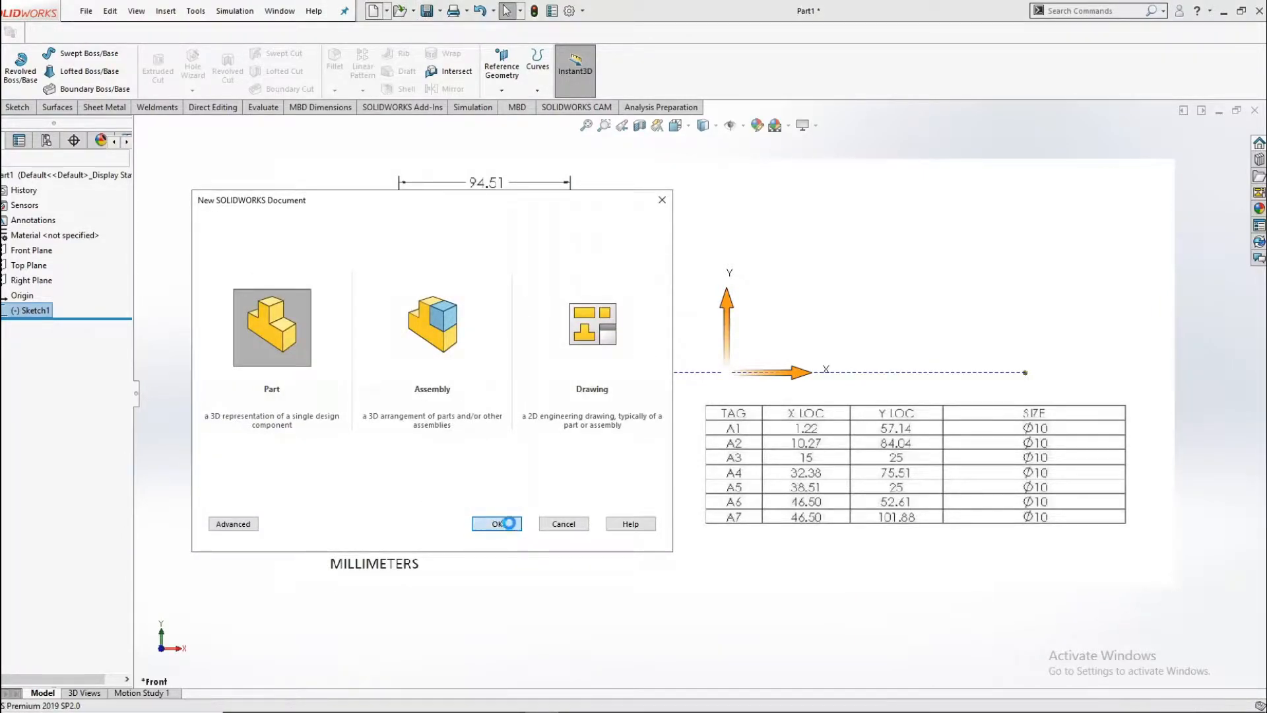
click(76, 250)
click(80, 223)
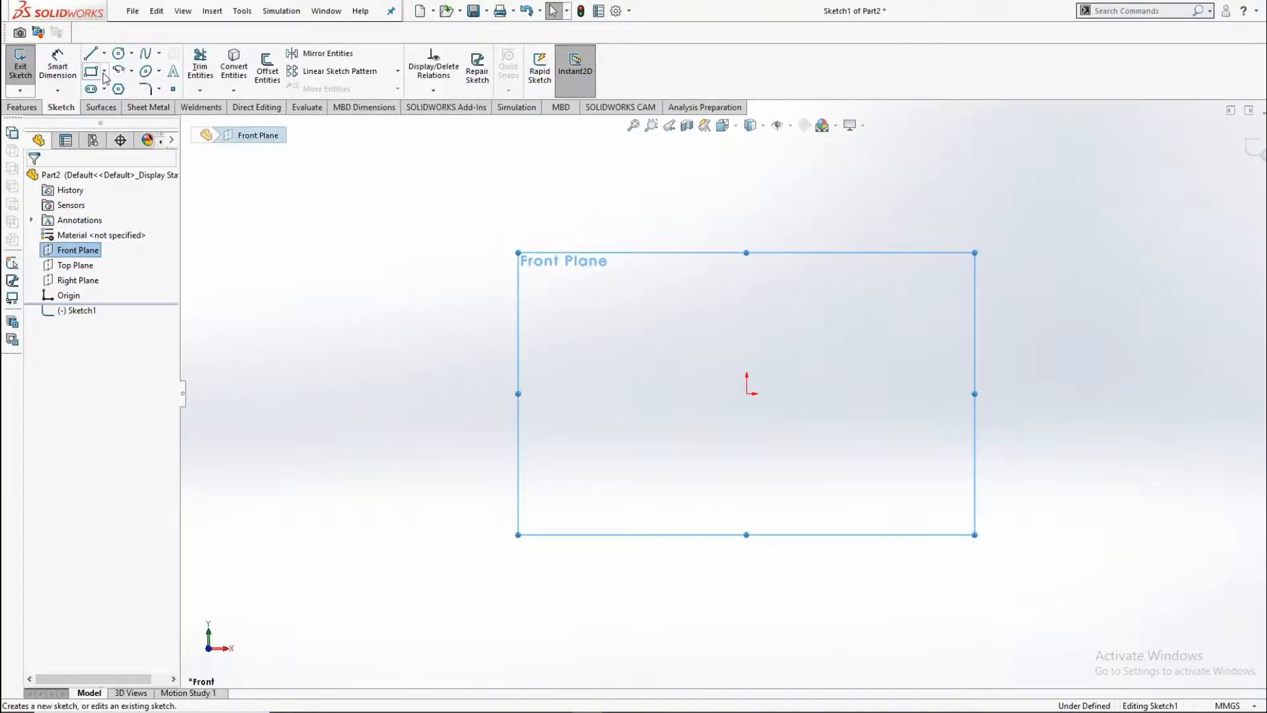
Step: Sketch connected lines from the origin: about 79 mm horizontal, 25 mm diagonal, 67 mm vertical, a short step outward and up, and the top edge leftward
click(94, 53)
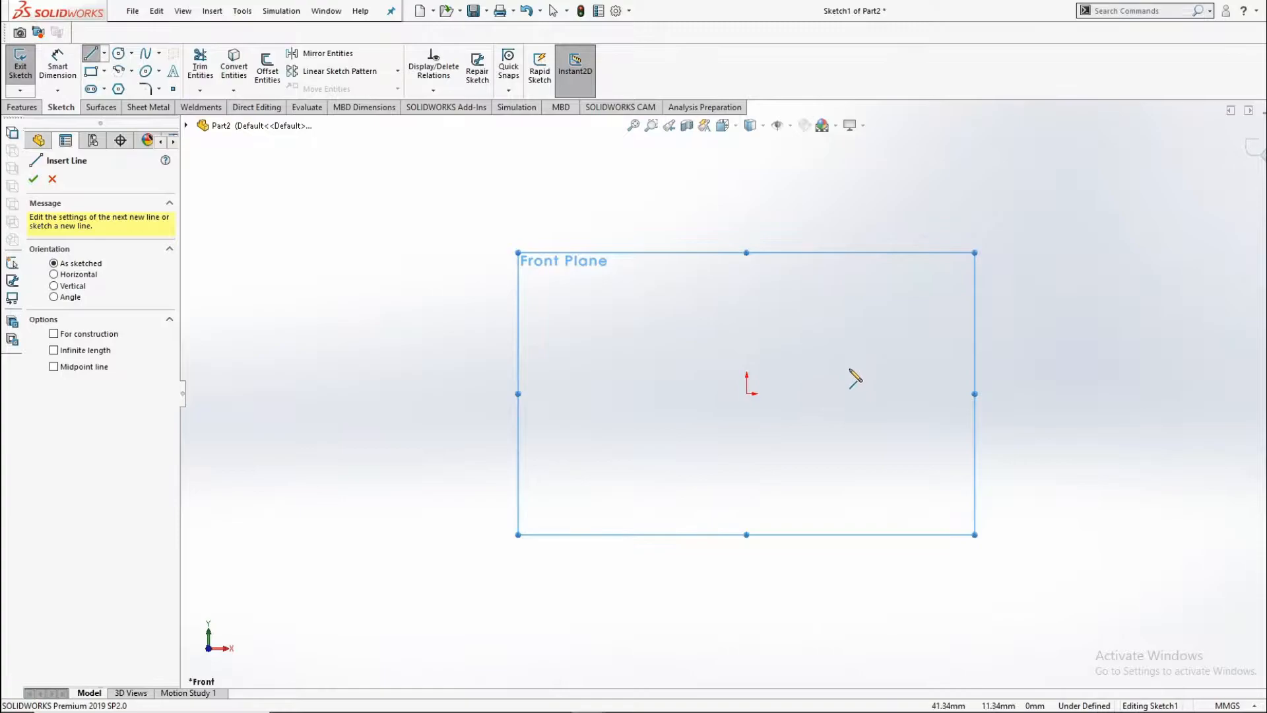
click(748, 394)
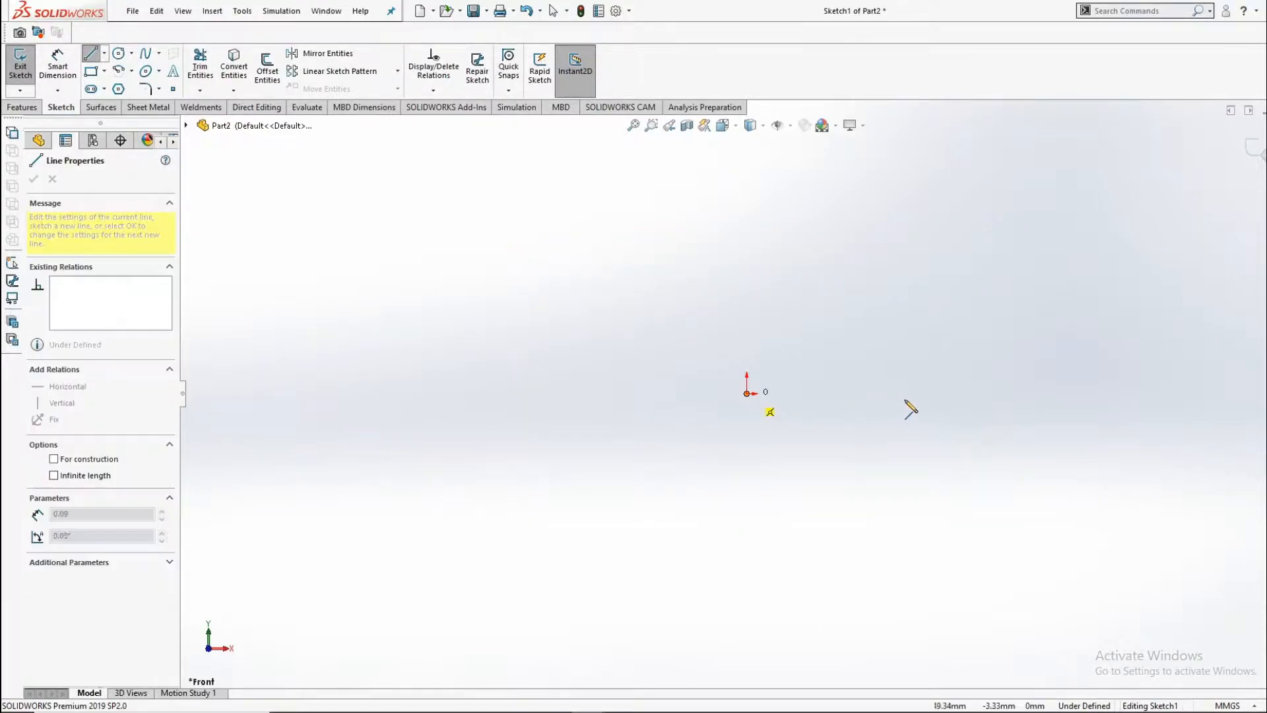
click(951, 395)
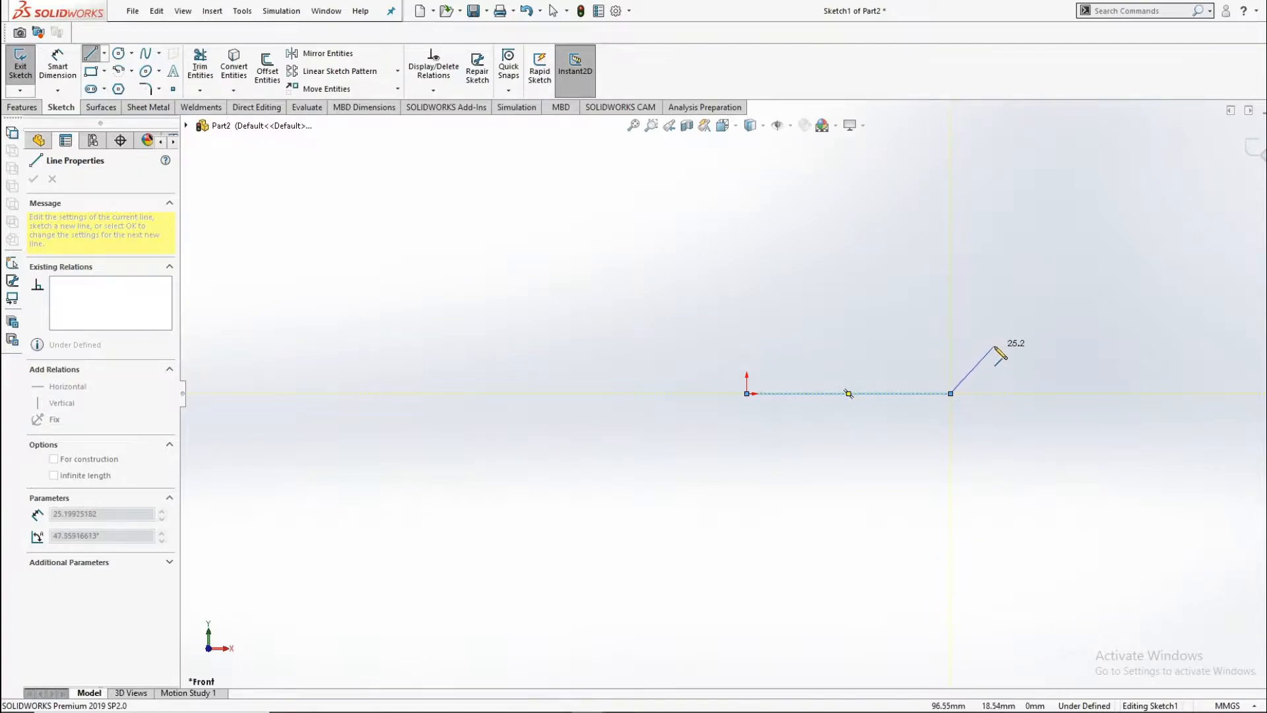
click(995, 346)
click(995, 175)
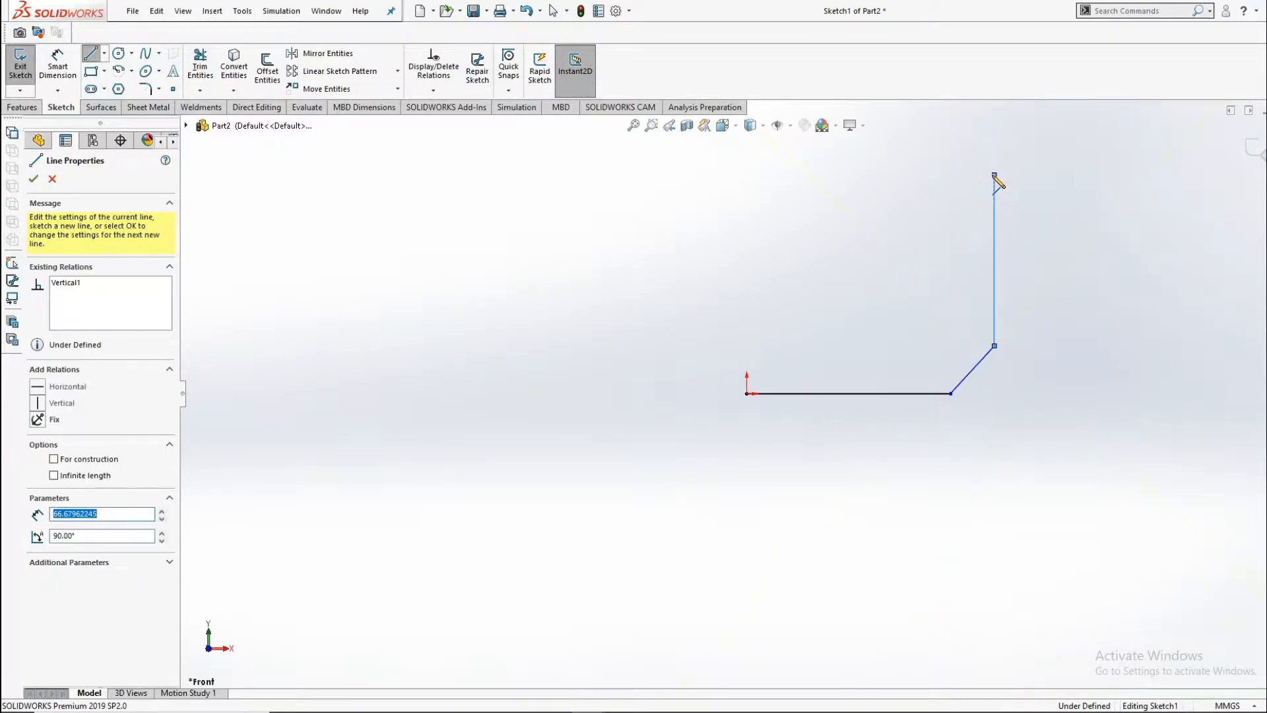
click(1058, 175)
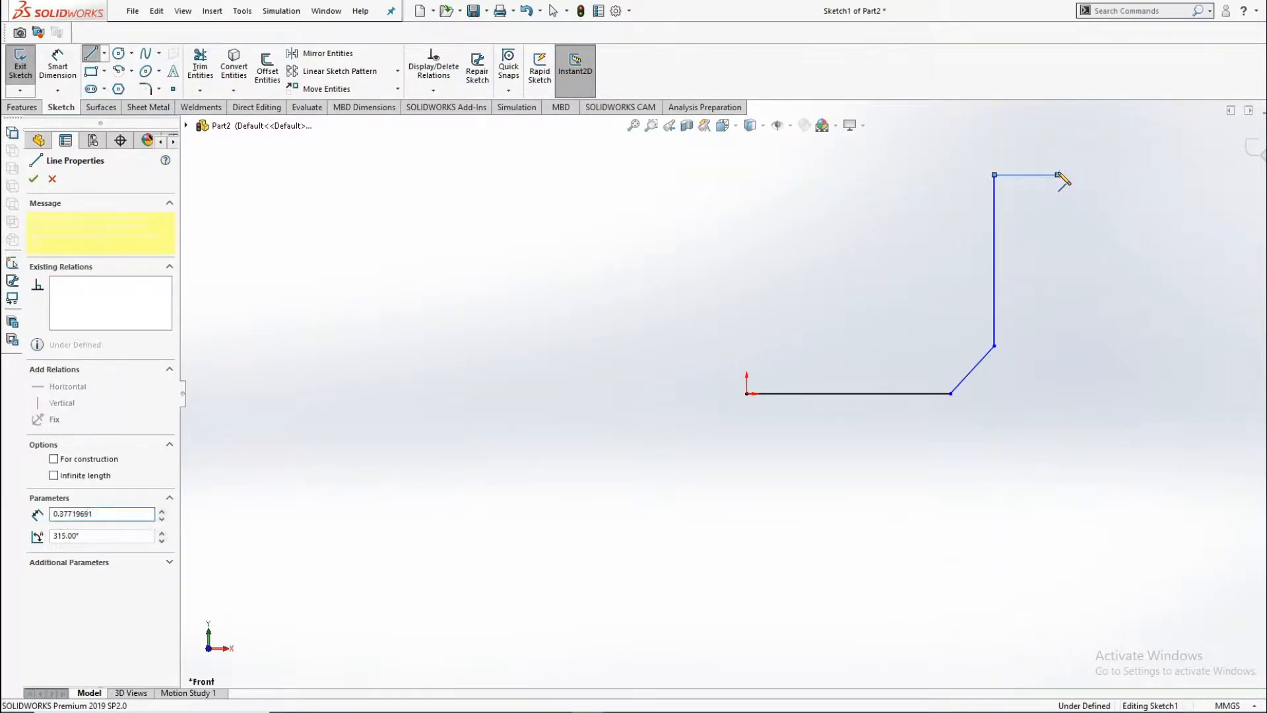
click(1058, 134)
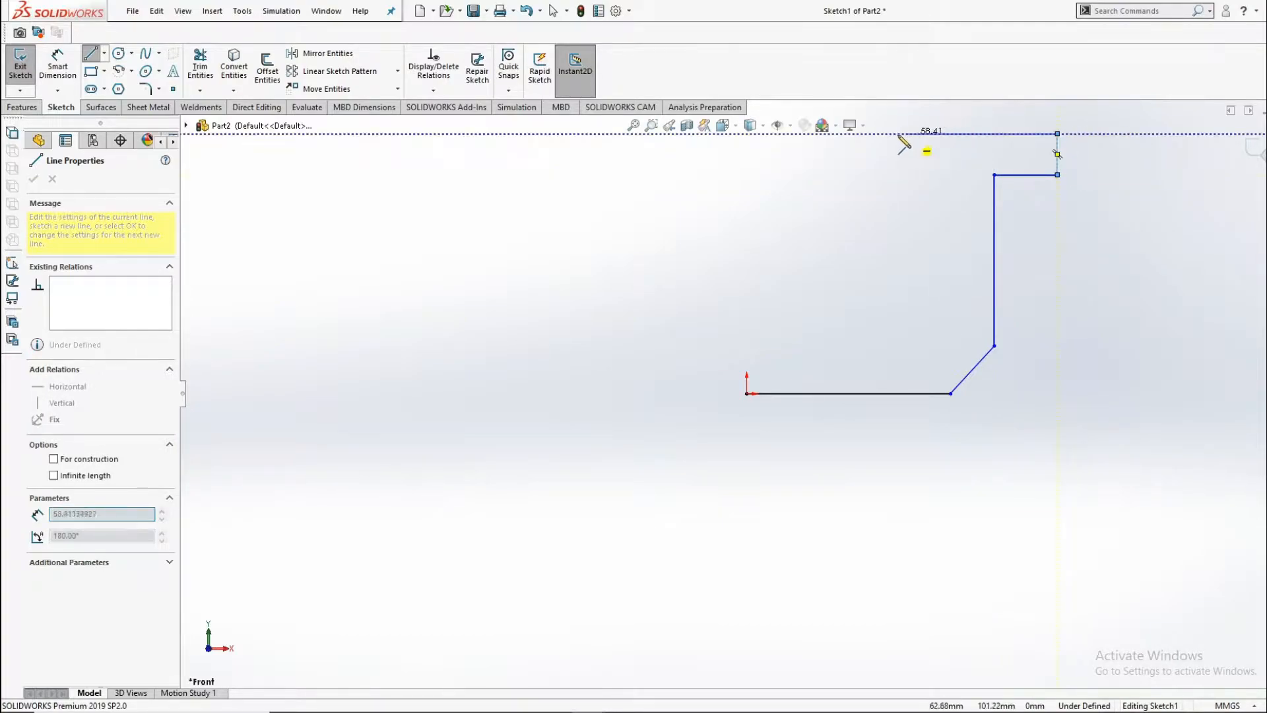
click(849, 134)
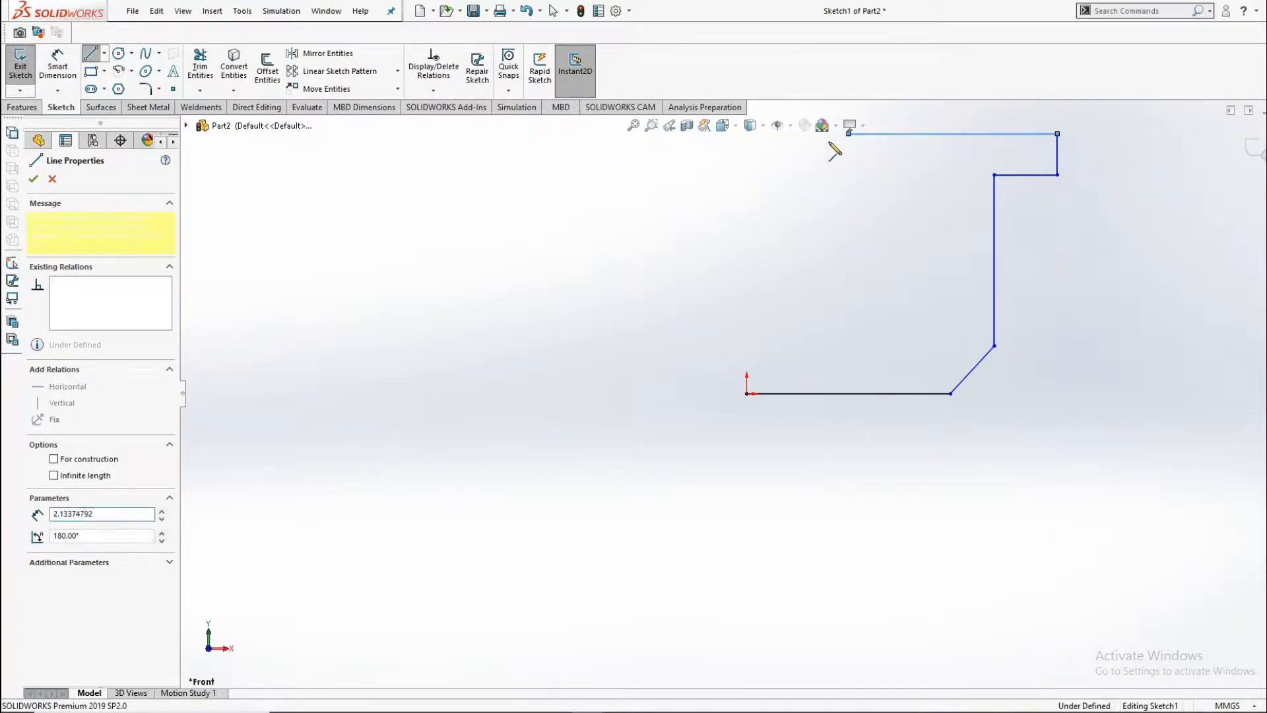
Step: Complete the plate outline with two left slopes joined by a short horizontal, a vertical left edge and an inward step, closing at the origin
click(802, 185)
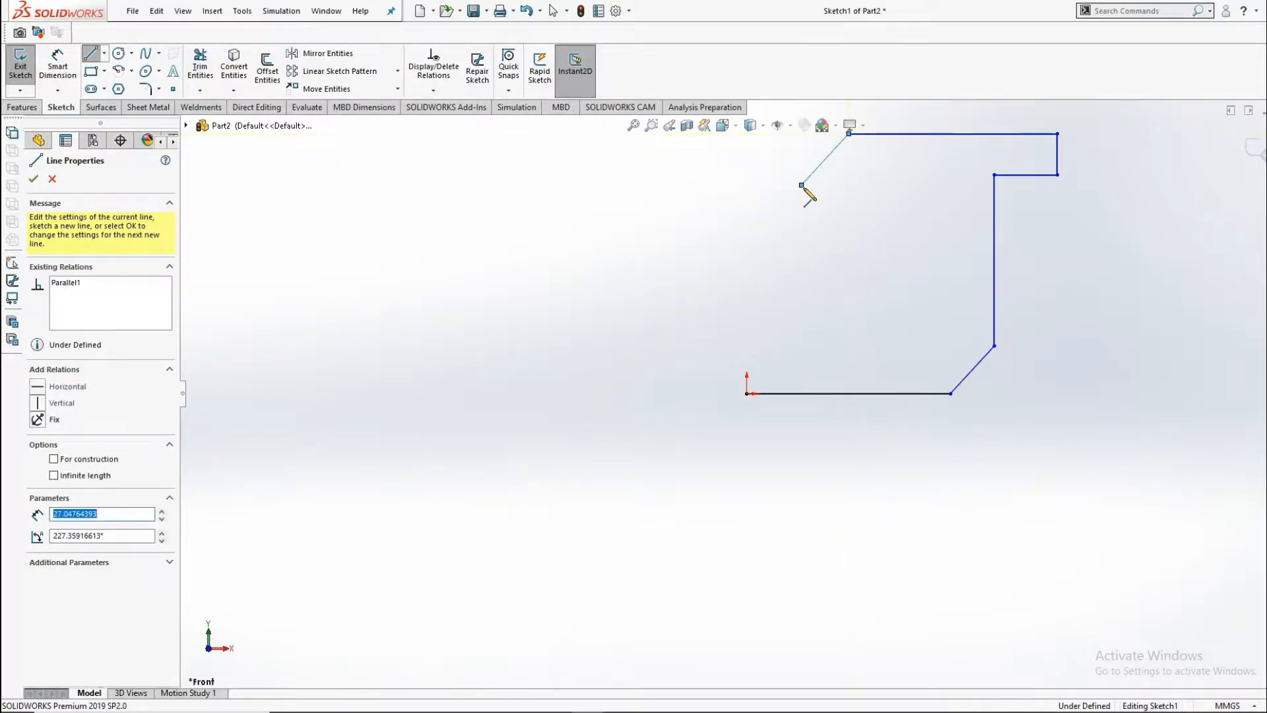
click(764, 186)
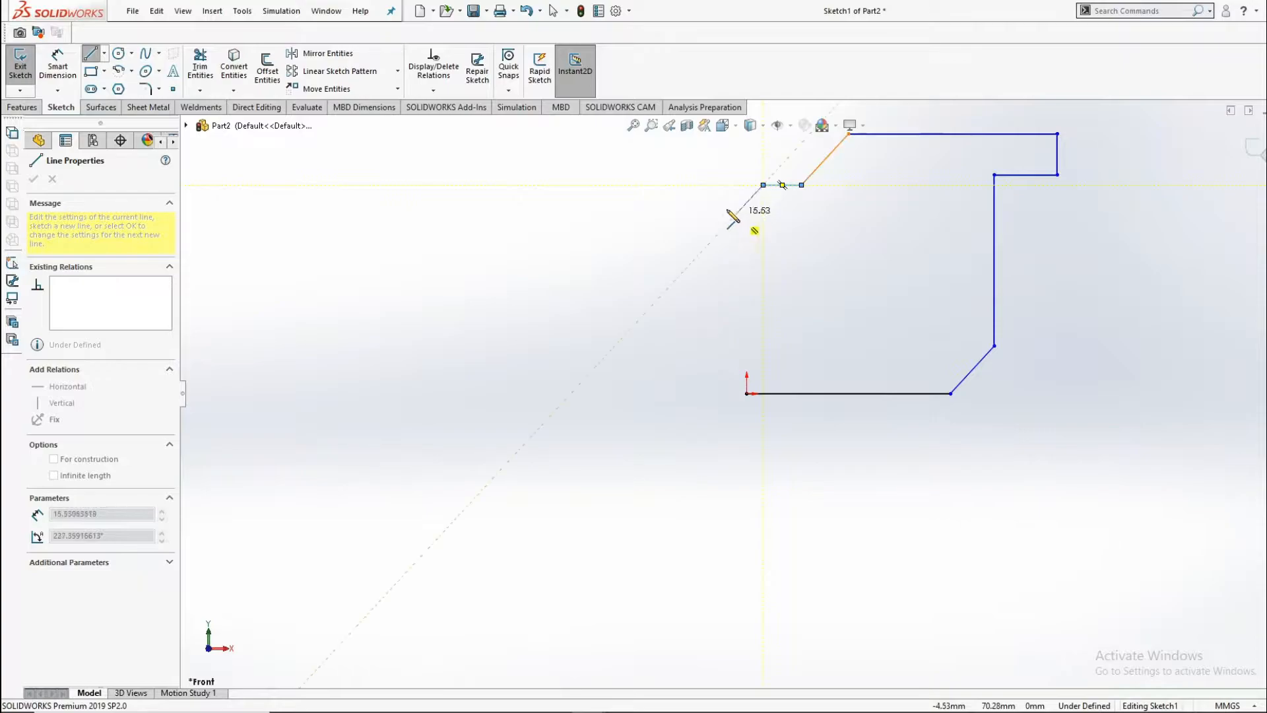
click(687, 238)
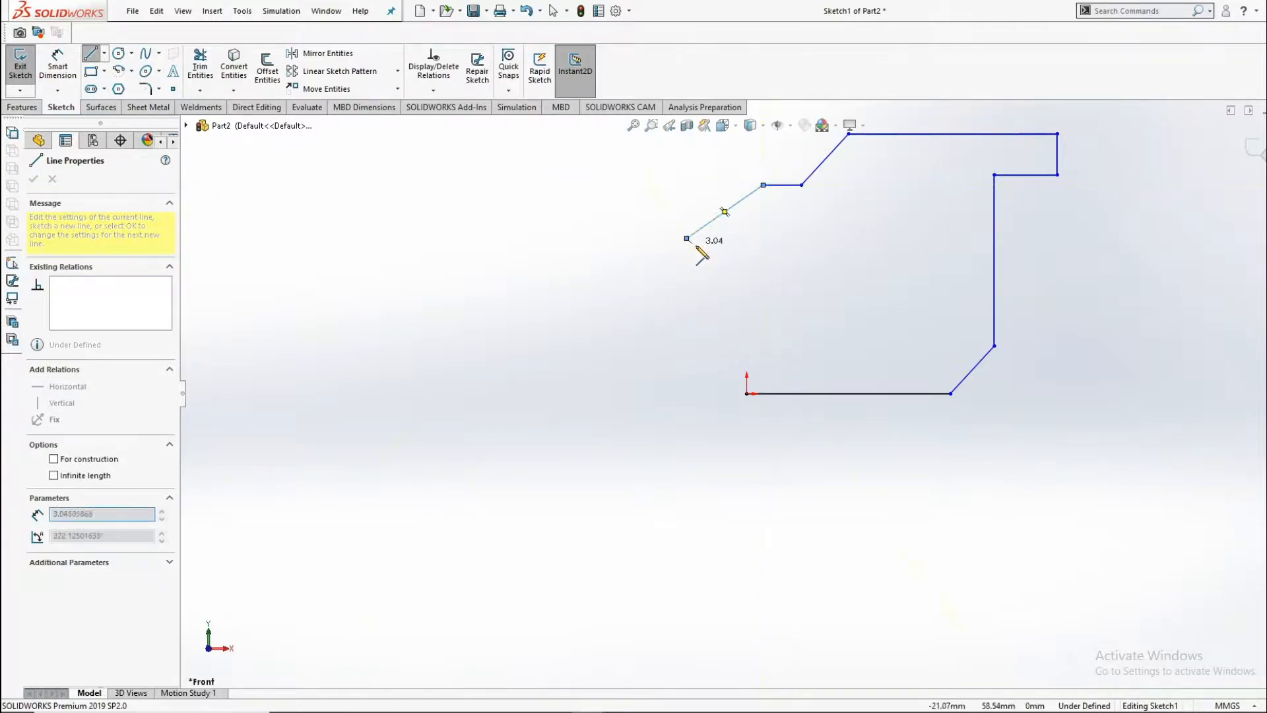
click(687, 302)
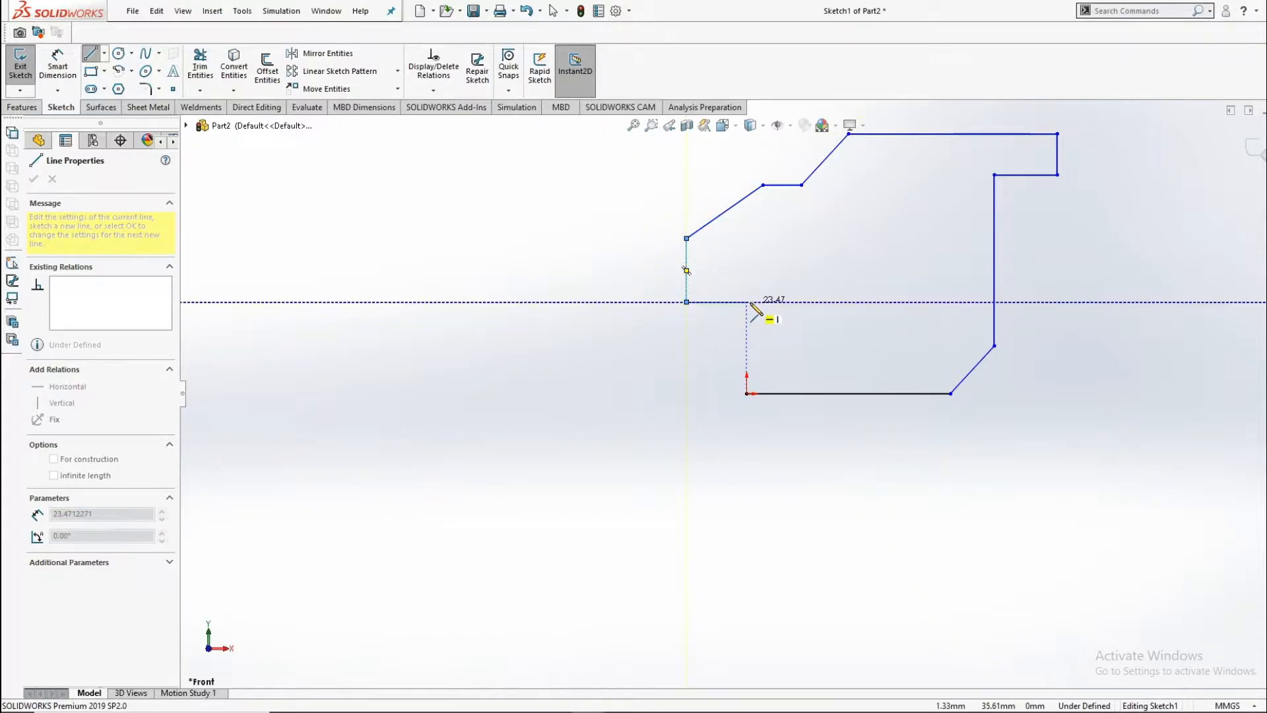
click(747, 301)
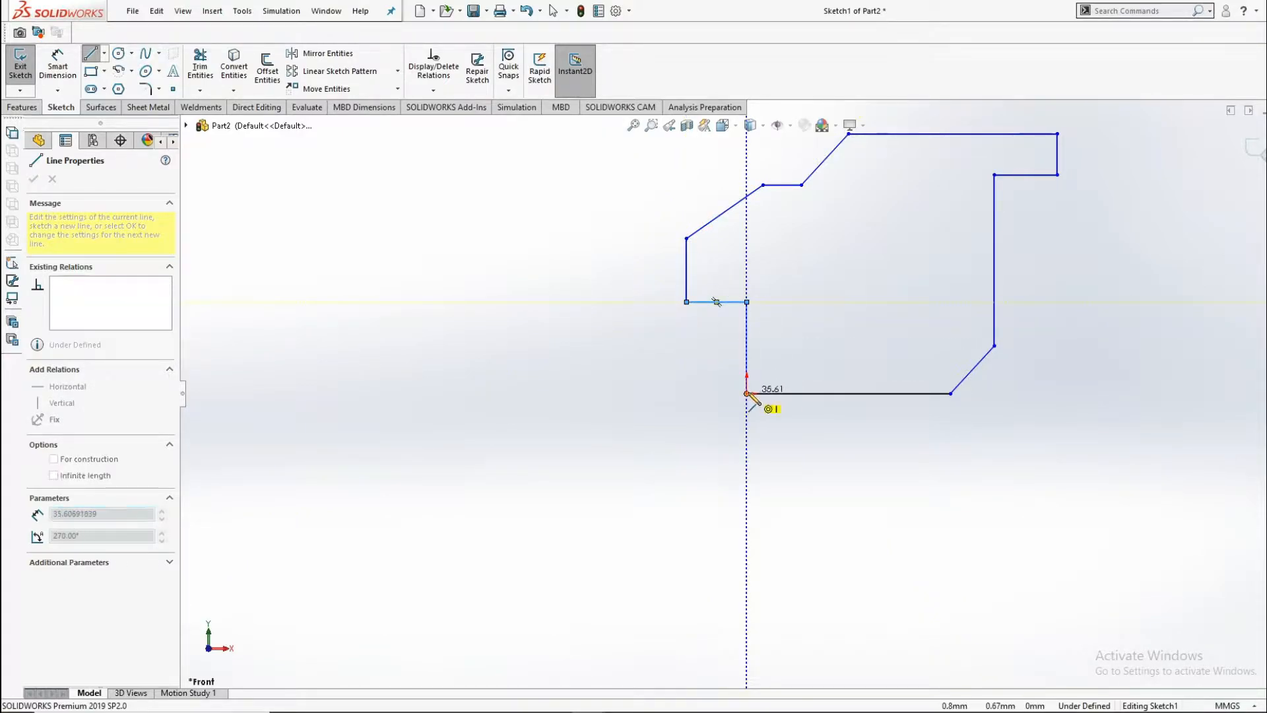
click(747, 394)
scroll(1004, 311, up, 2)
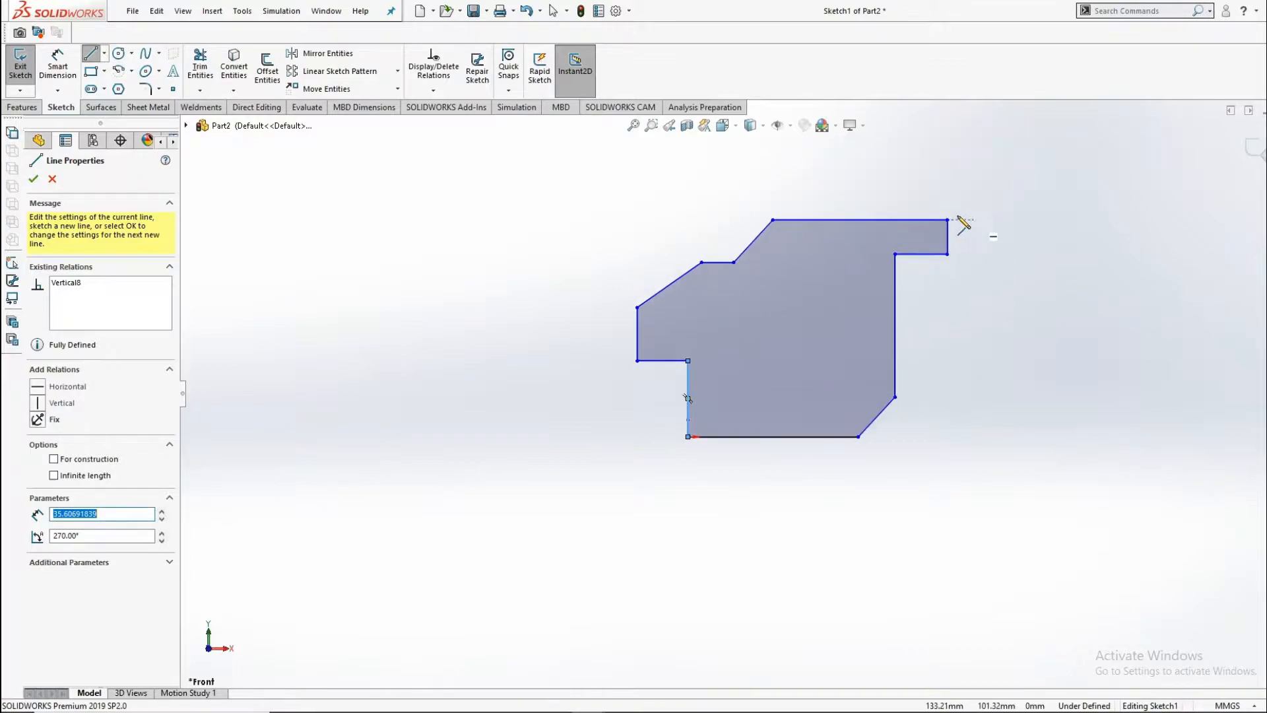
Step: Dimension the bottom horizontal line of the outline to 40 mm with Smart Dimension
click(91, 53)
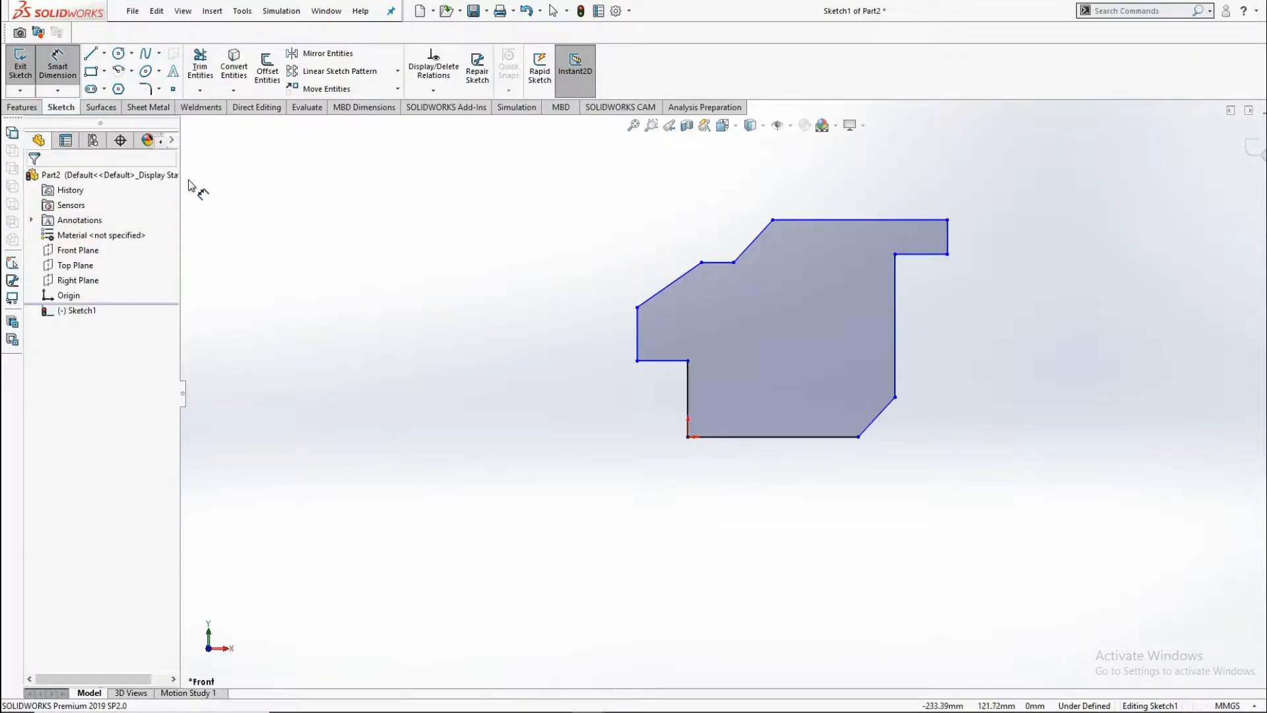
click(810, 437)
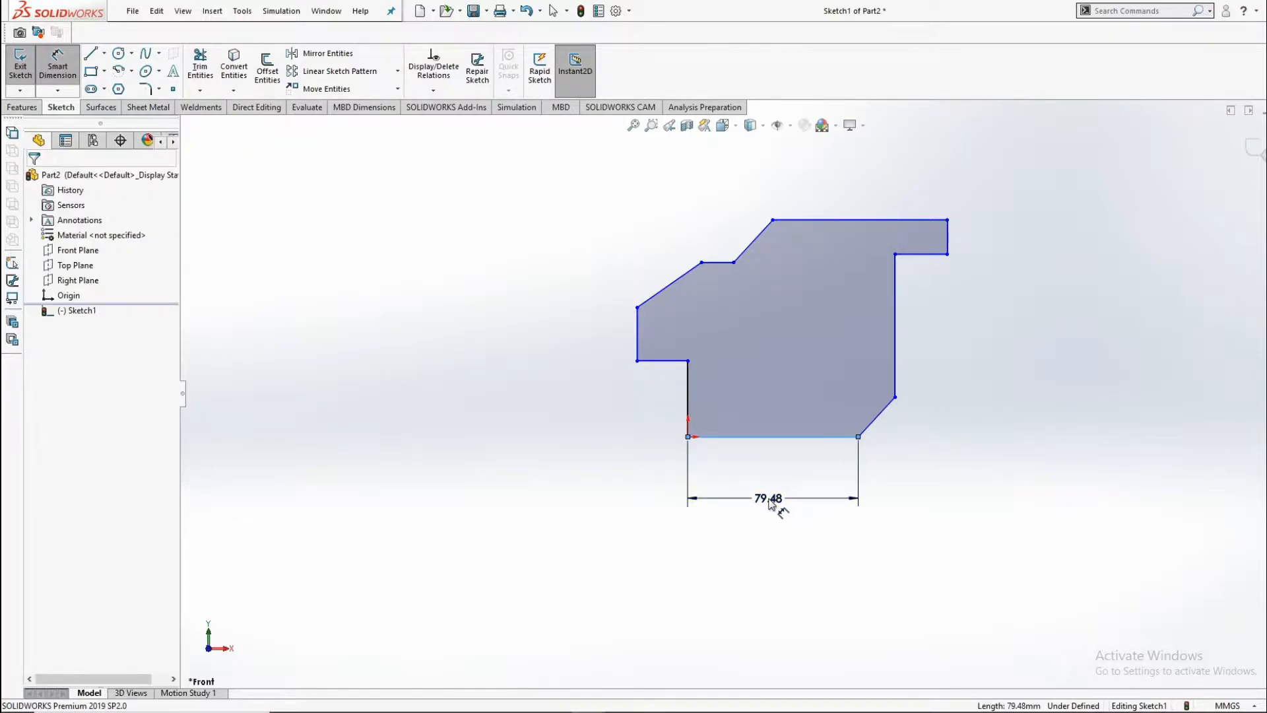
click(771, 504)
text(40)
key(Return)
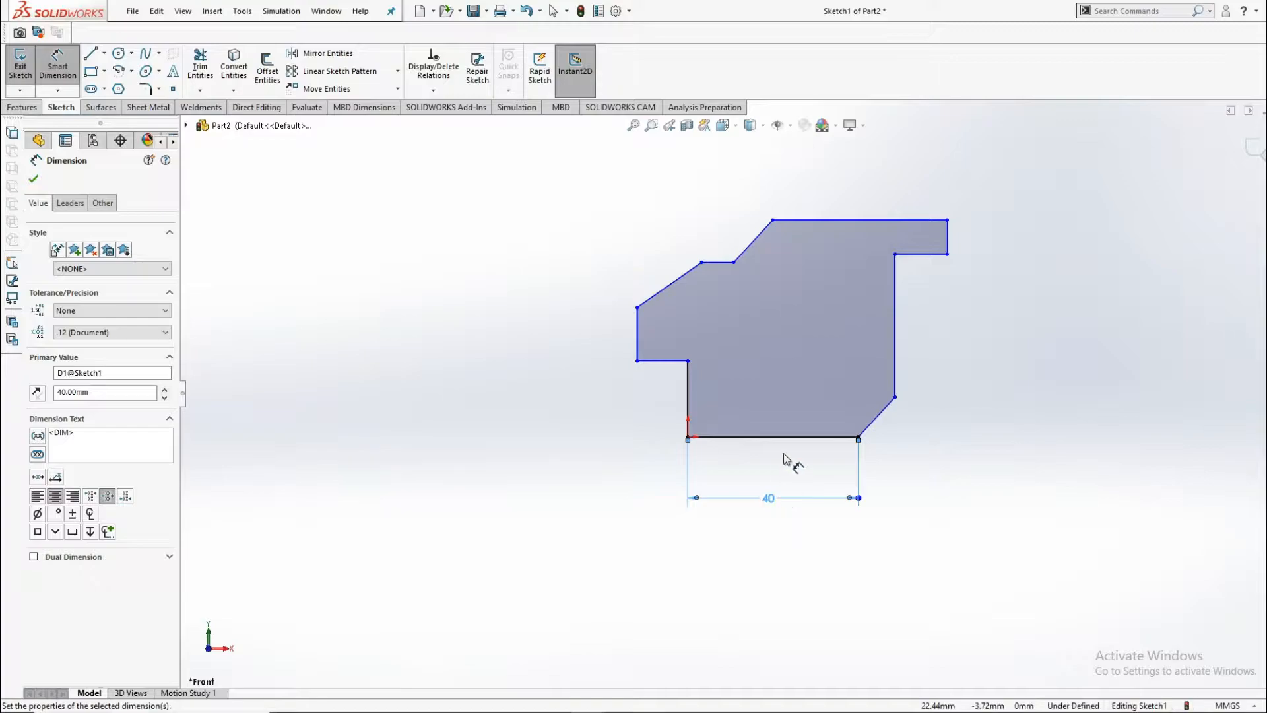
Step: Dimension the horizontal distance between the lower-left vertical edge and the long right vertical edge to 60.74 mm
click(689, 400)
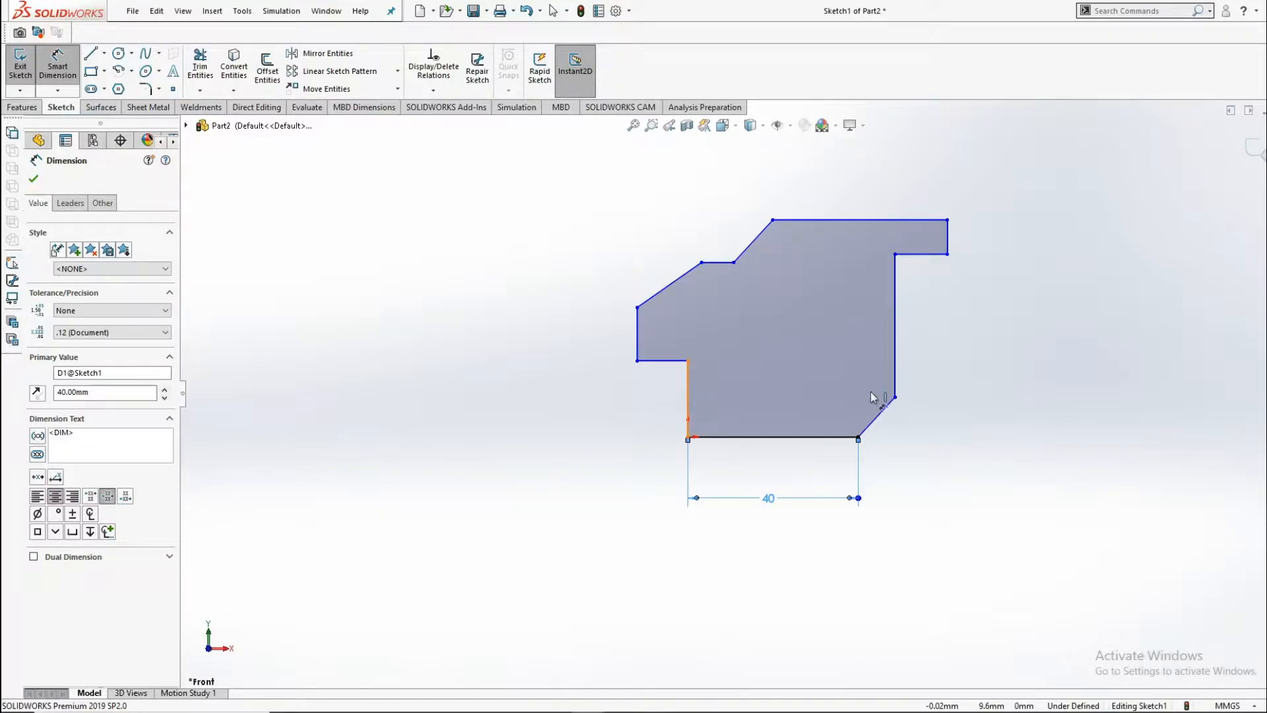
click(895, 368)
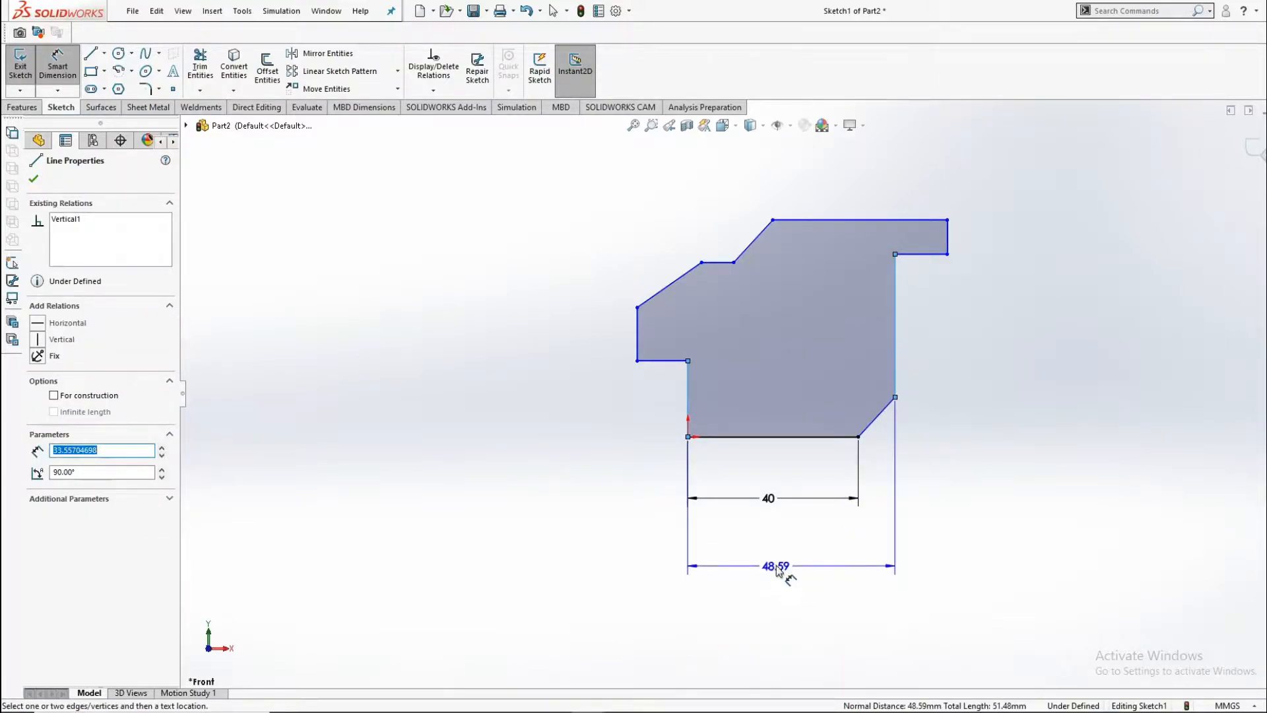
click(790, 562)
text(60.74)
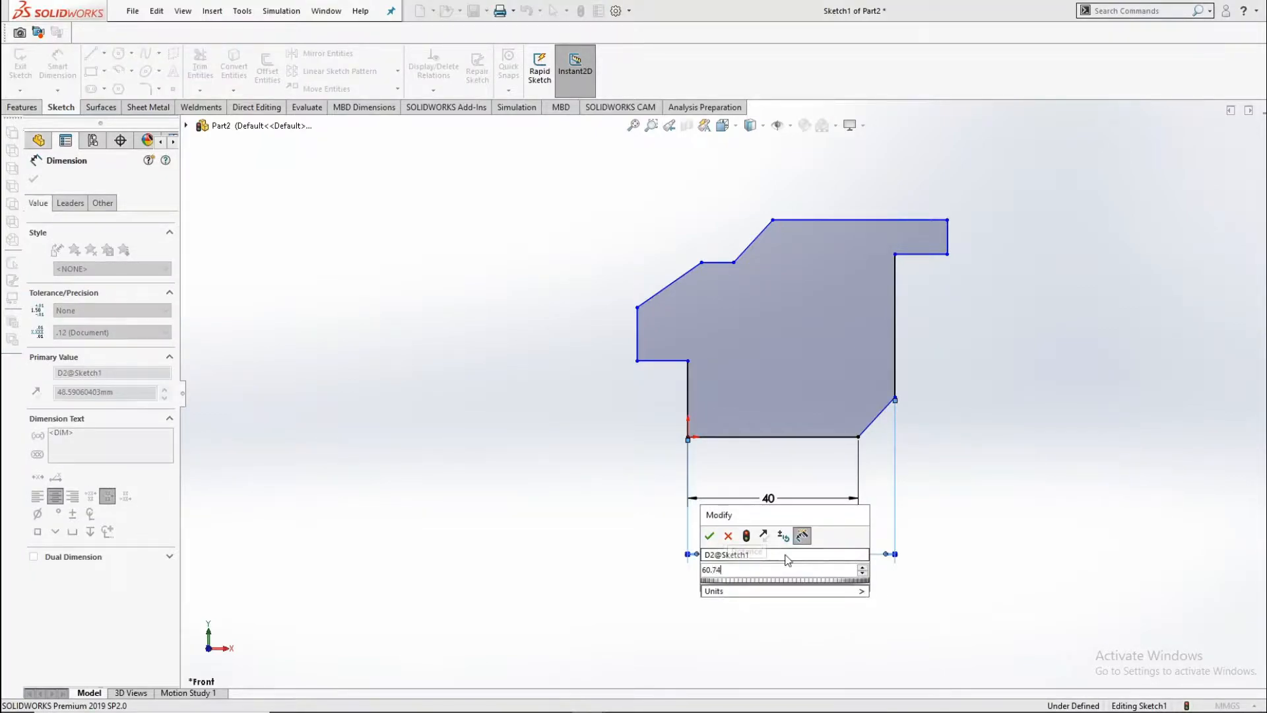
key(Return)
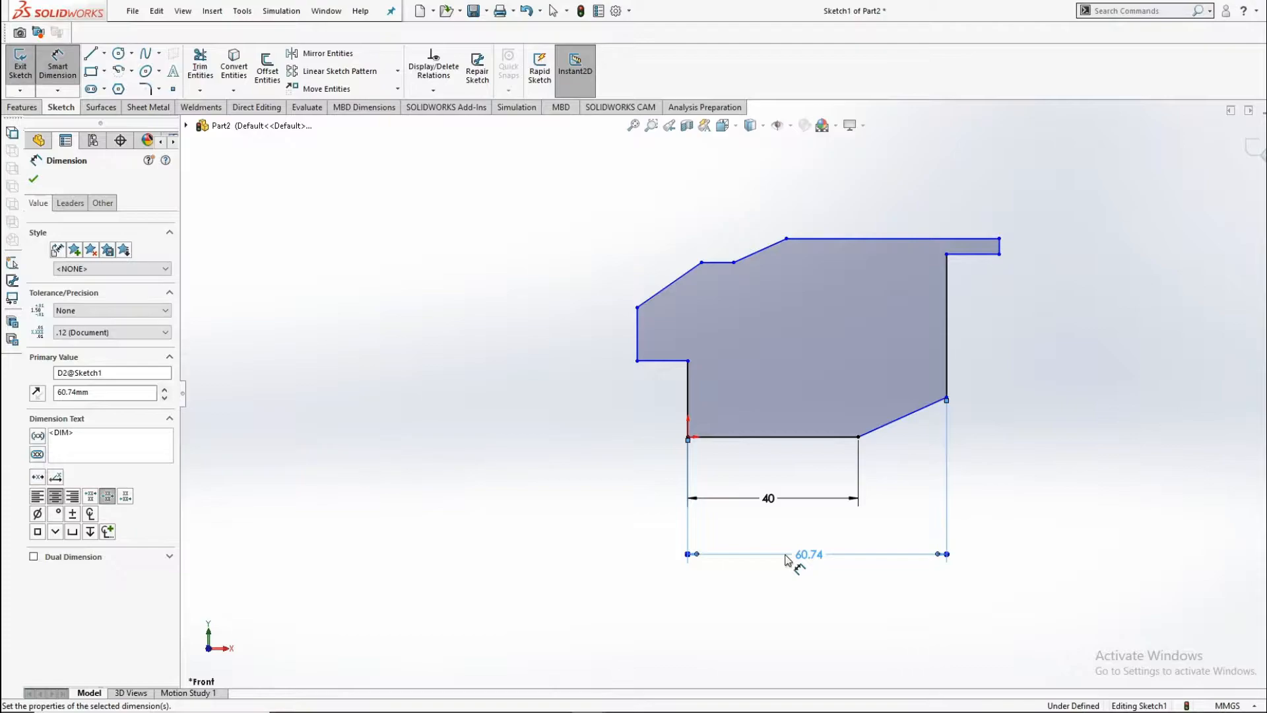
click(870, 431)
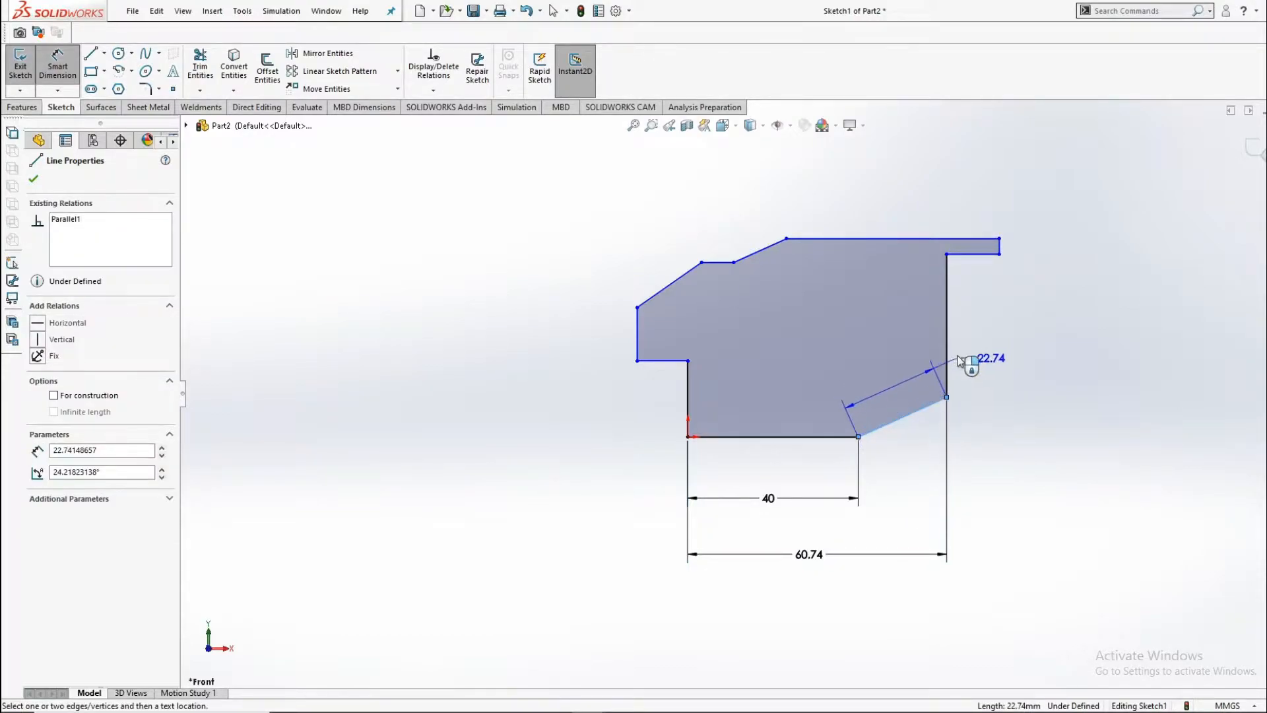
key(Escape)
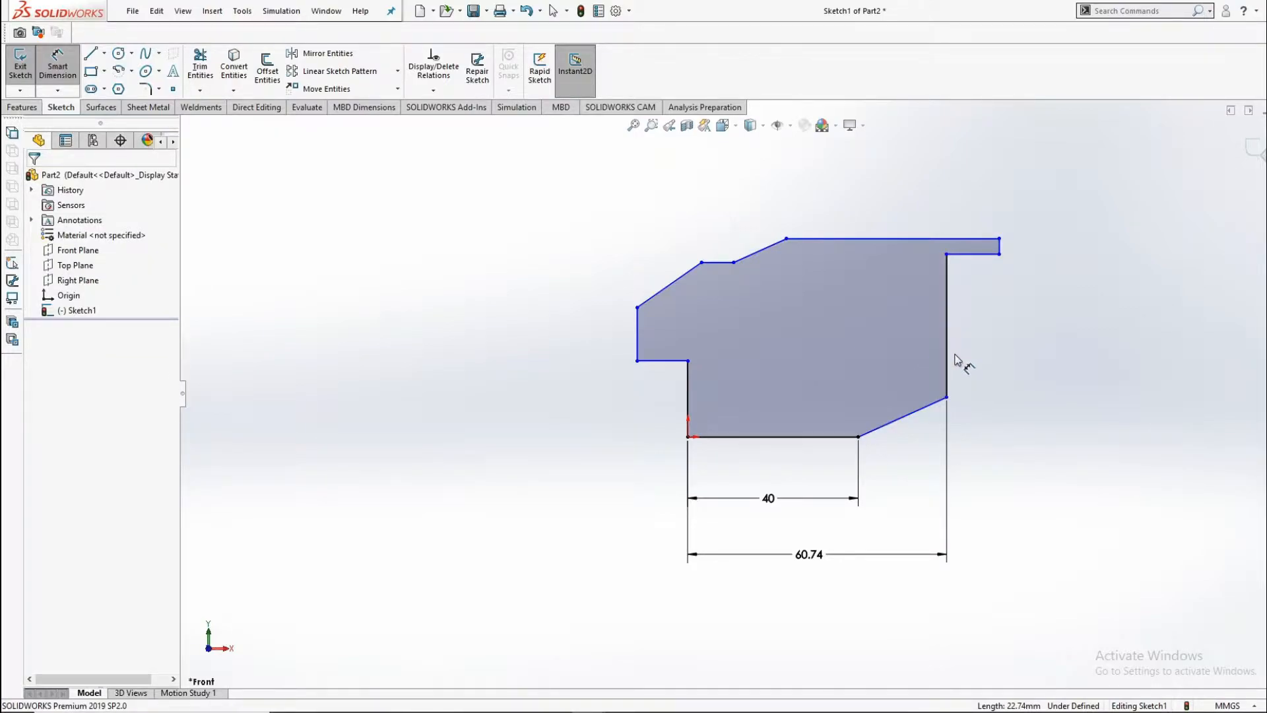
Step: Dimension the short vertical edge at the outline's upper-right end to 28.67 mm
click(1001, 248)
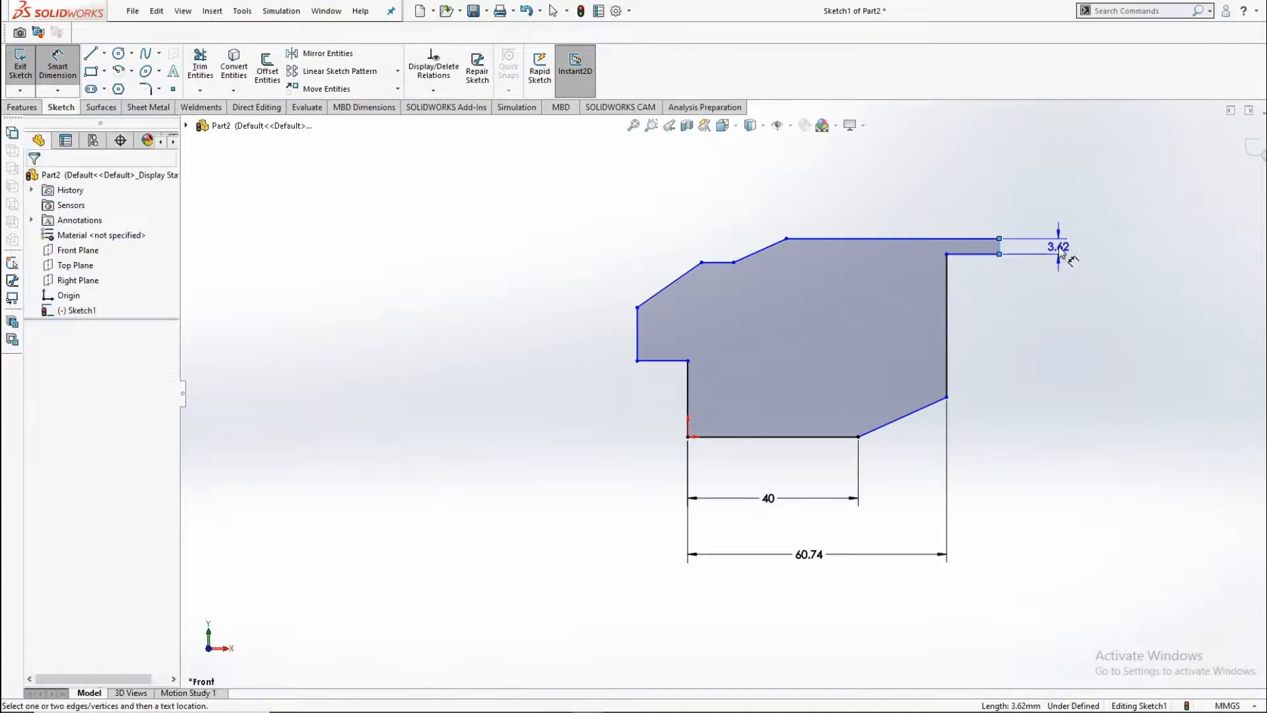
click(1059, 248)
text(28.)
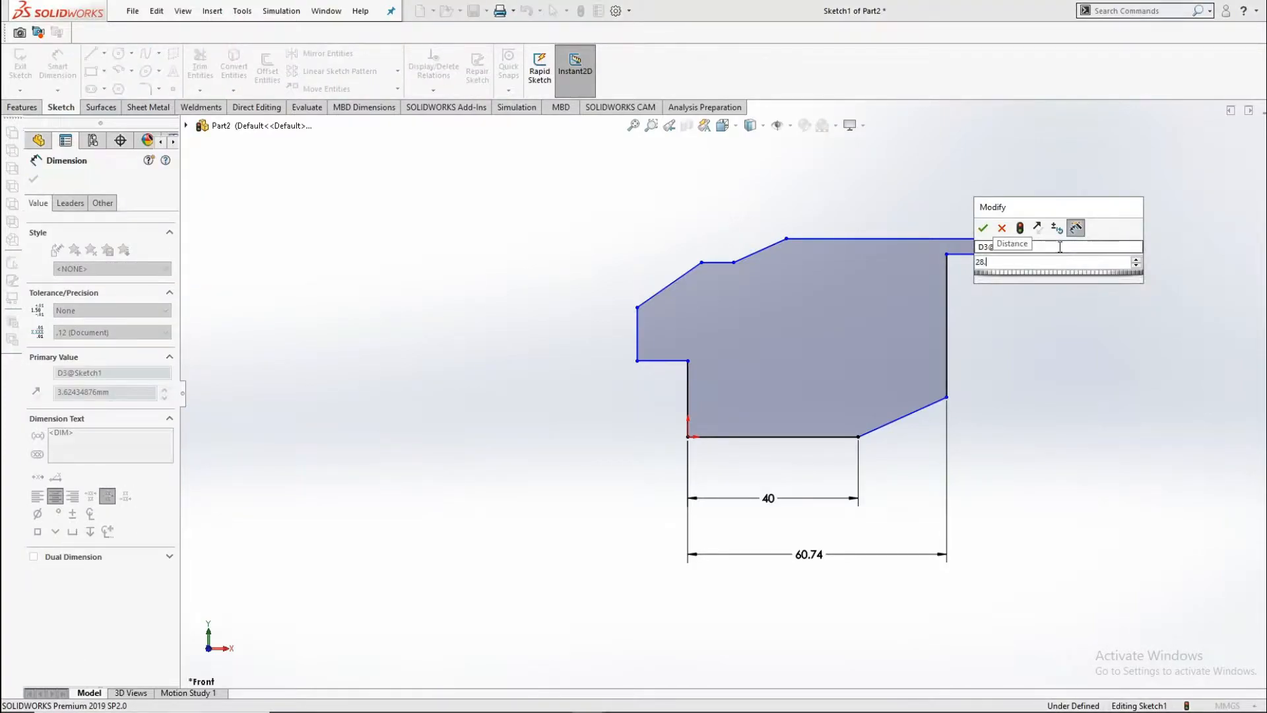
text(67)
key(Return)
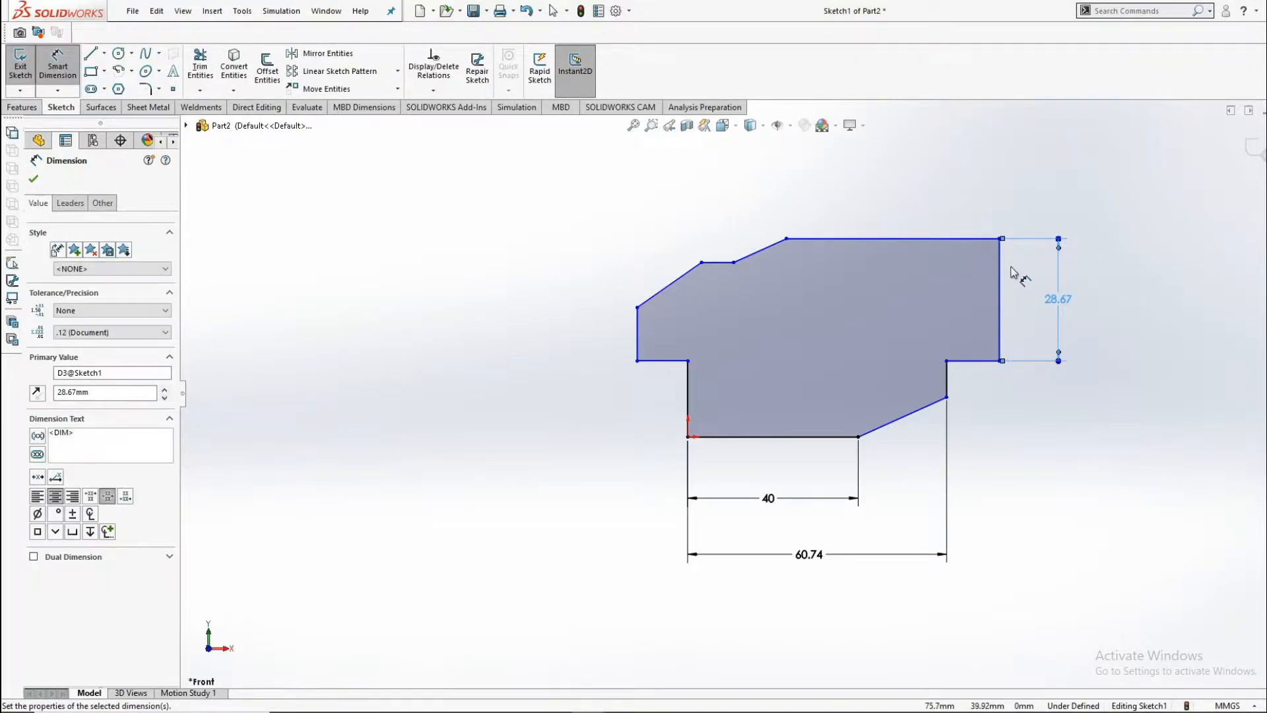
Step: Dimension the overall height between the outline's top and bottom horizontal edges to 118 mm
click(987, 239)
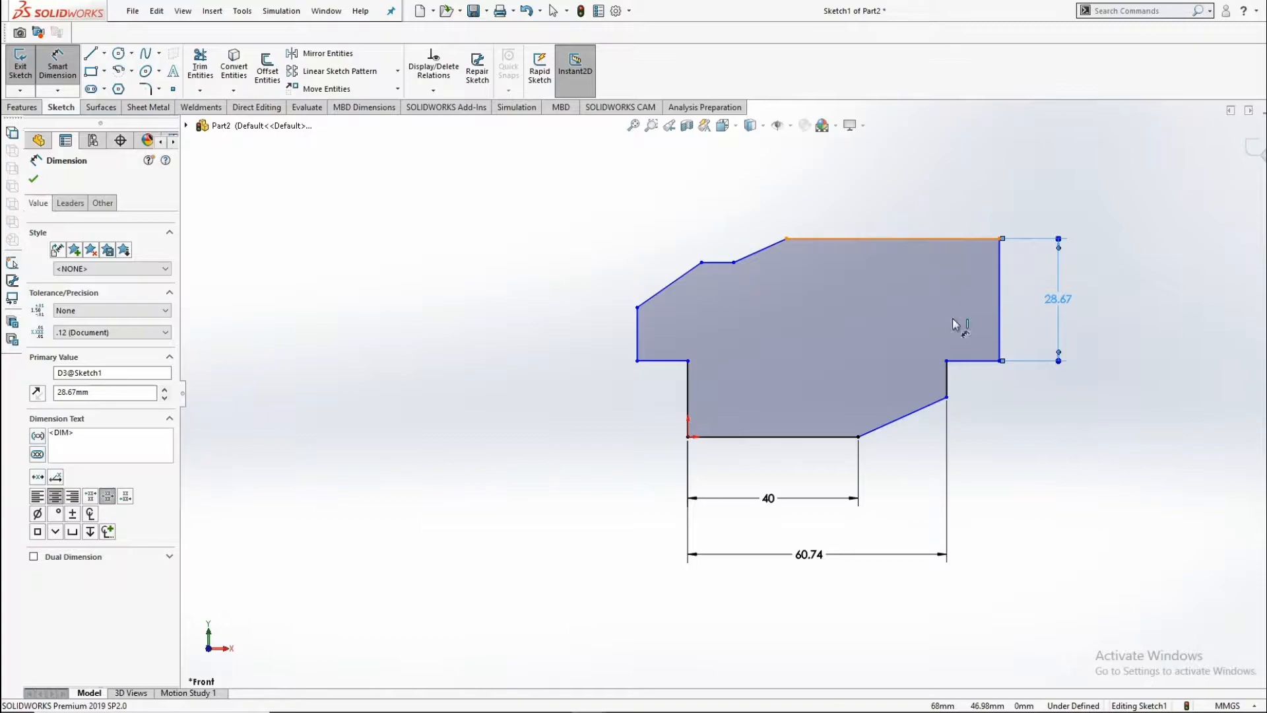
click(838, 439)
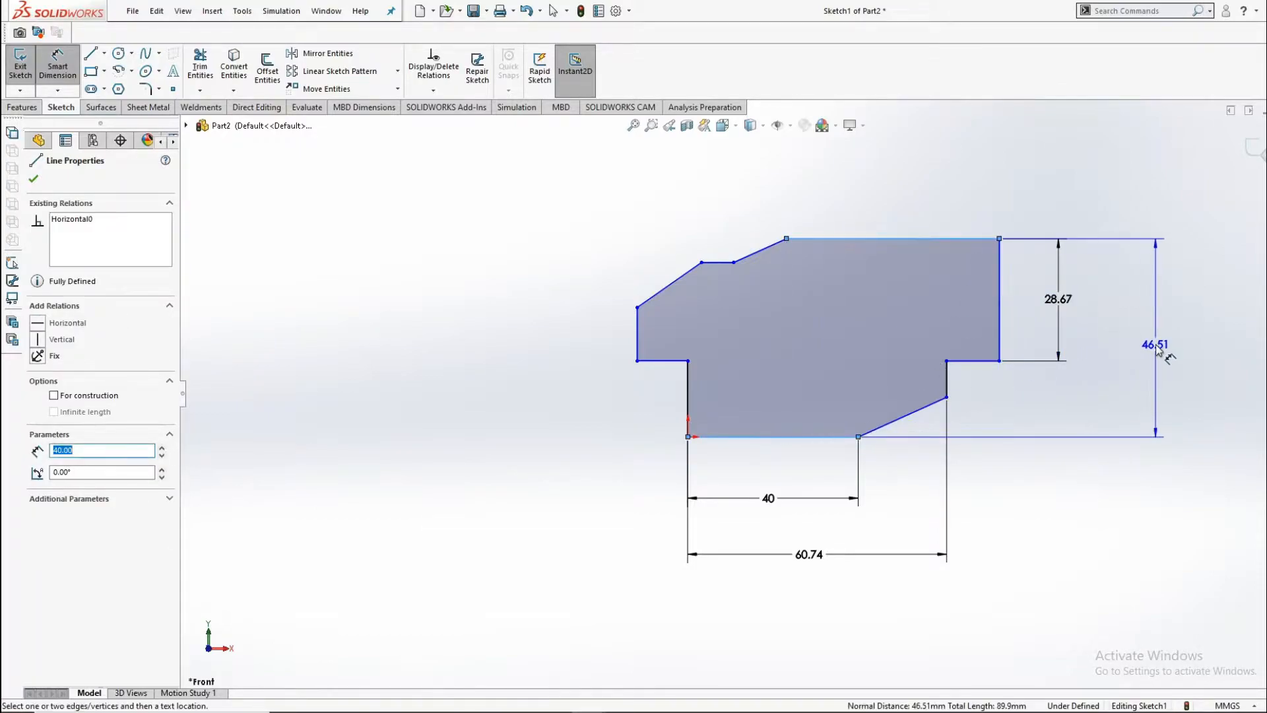
click(1177, 343)
text(11)
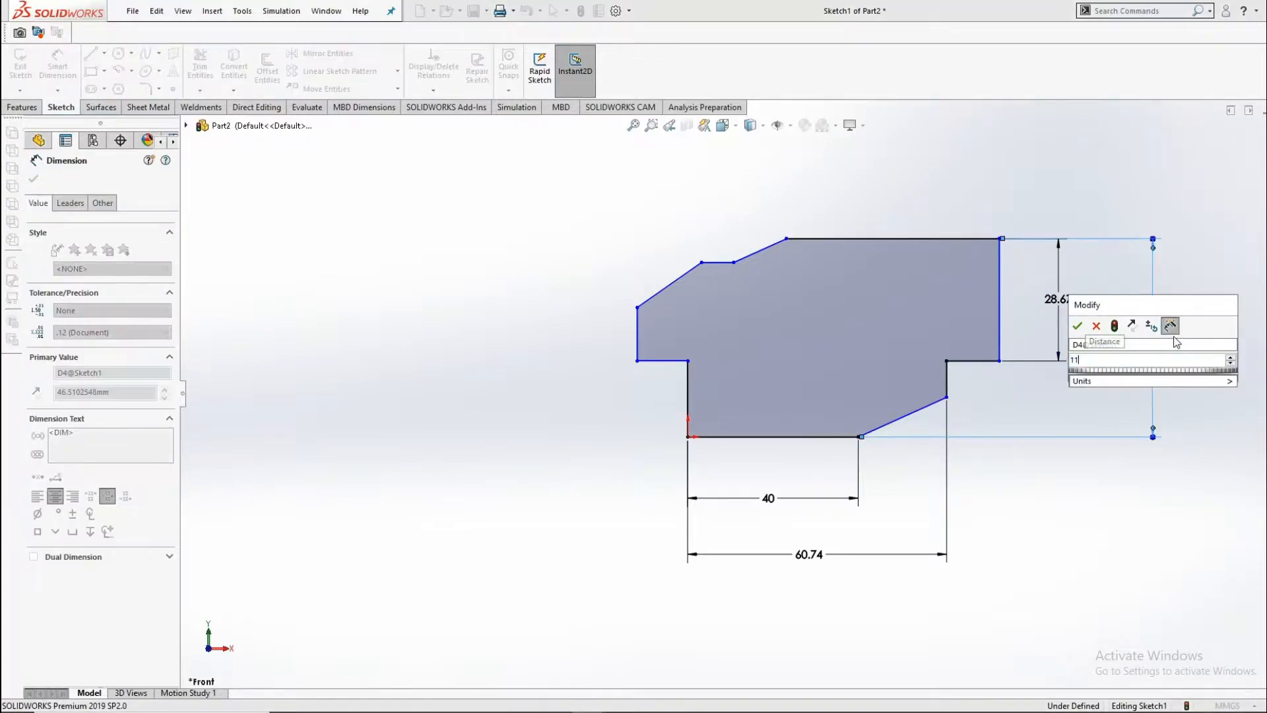
text(8)
key(Return)
Step: Dimension the short horizontal step under the upper-right overhang to 19.3 mm
scroll(1122, 297, up, 3)
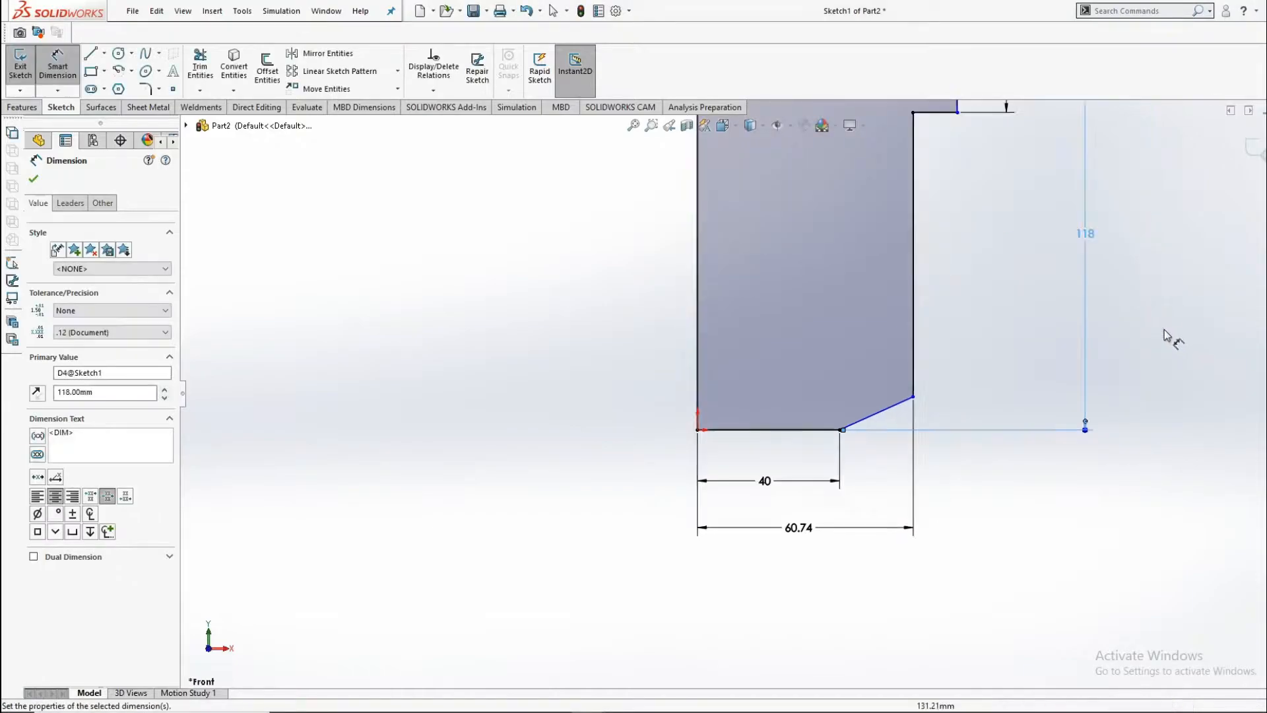
scroll(728, 455, down, 2)
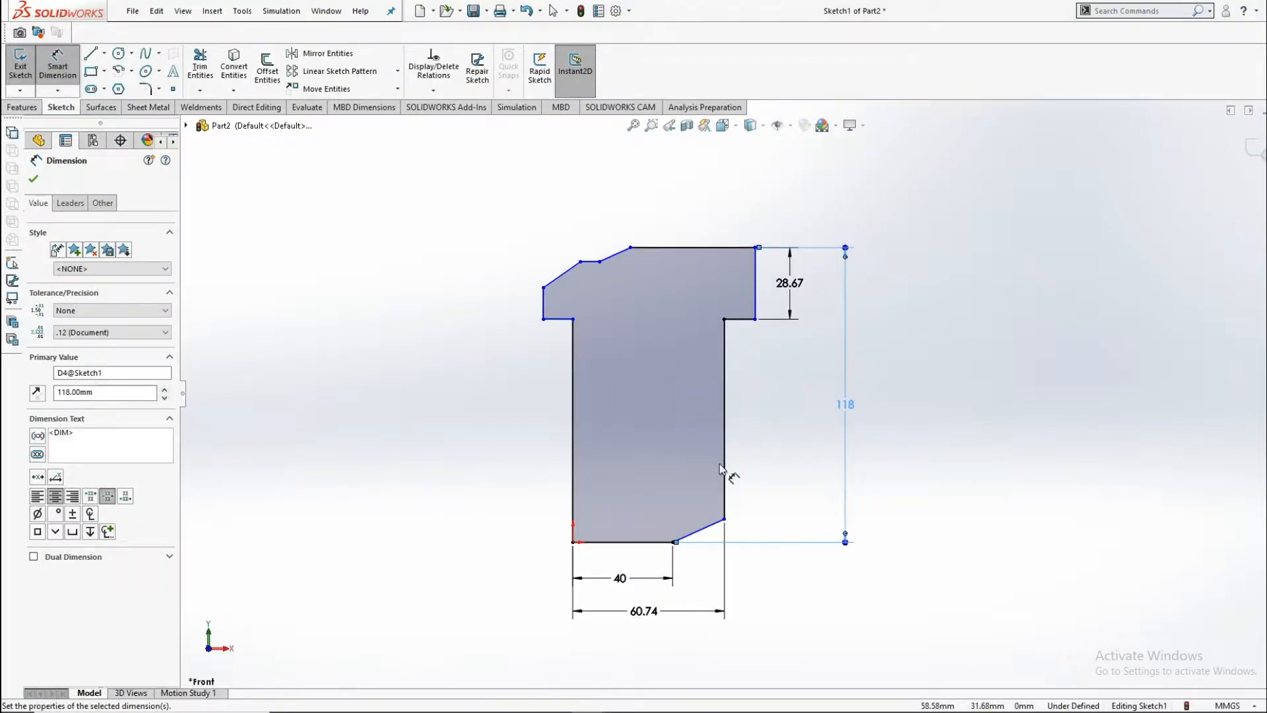
click(743, 322)
click(743, 350)
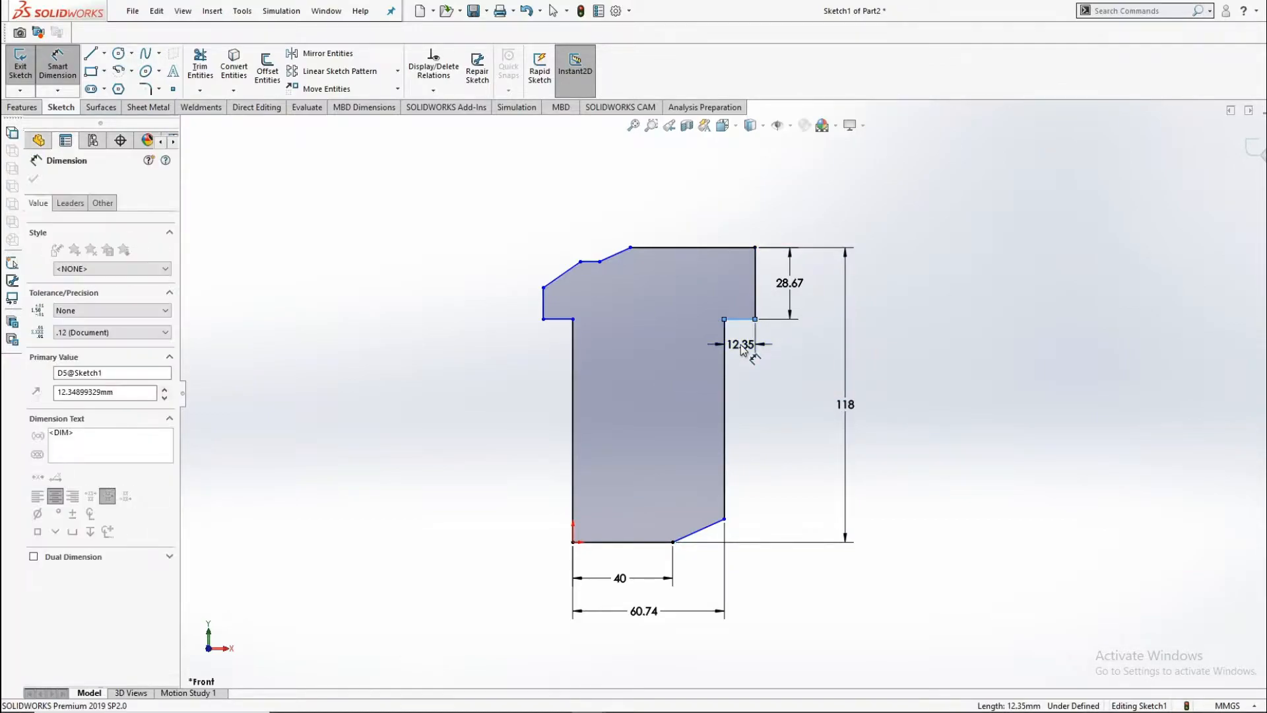
text(19.3)
key(Return)
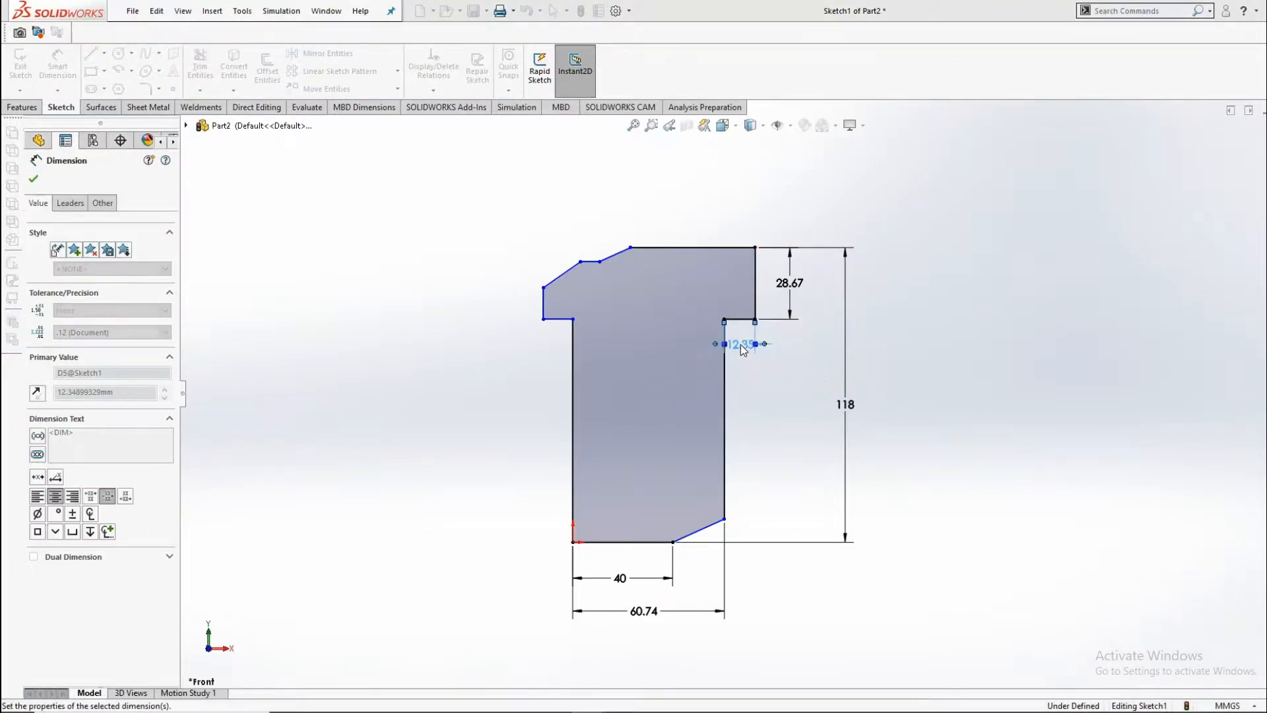
Step: Dimension the outline's top horizontal edge to 50 mm
click(729, 252)
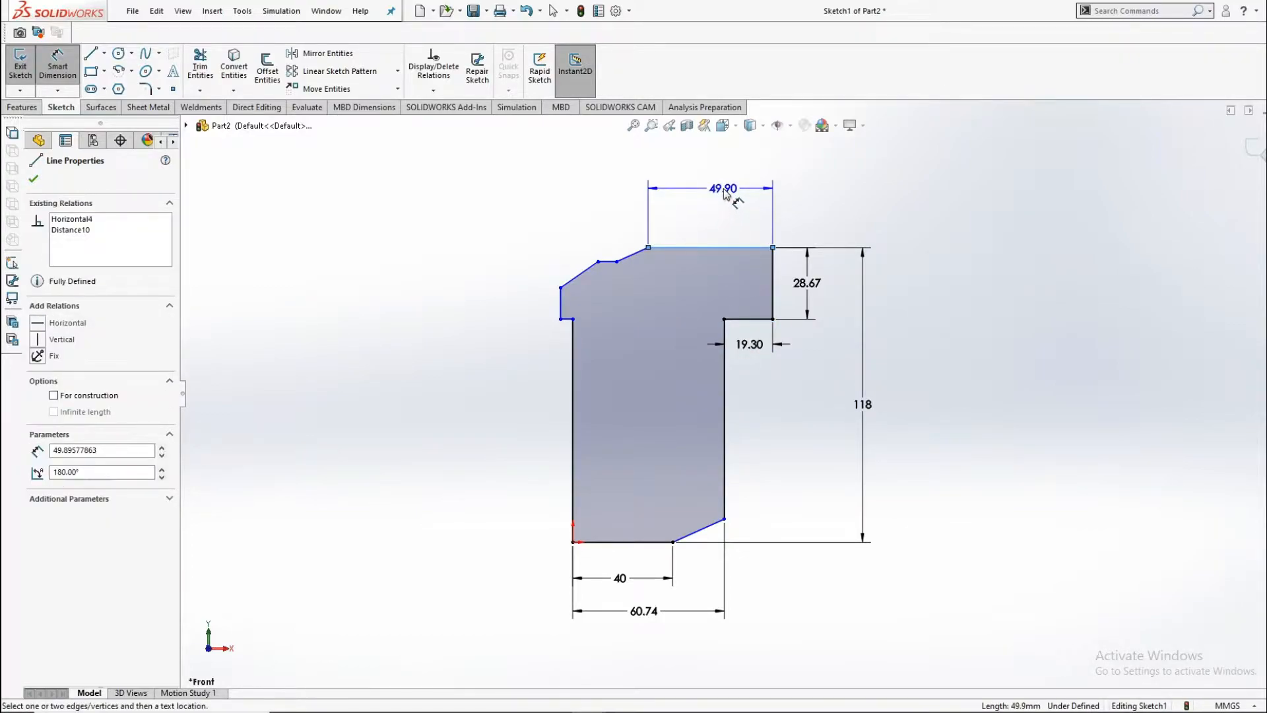
click(724, 189)
text(50)
key(Return)
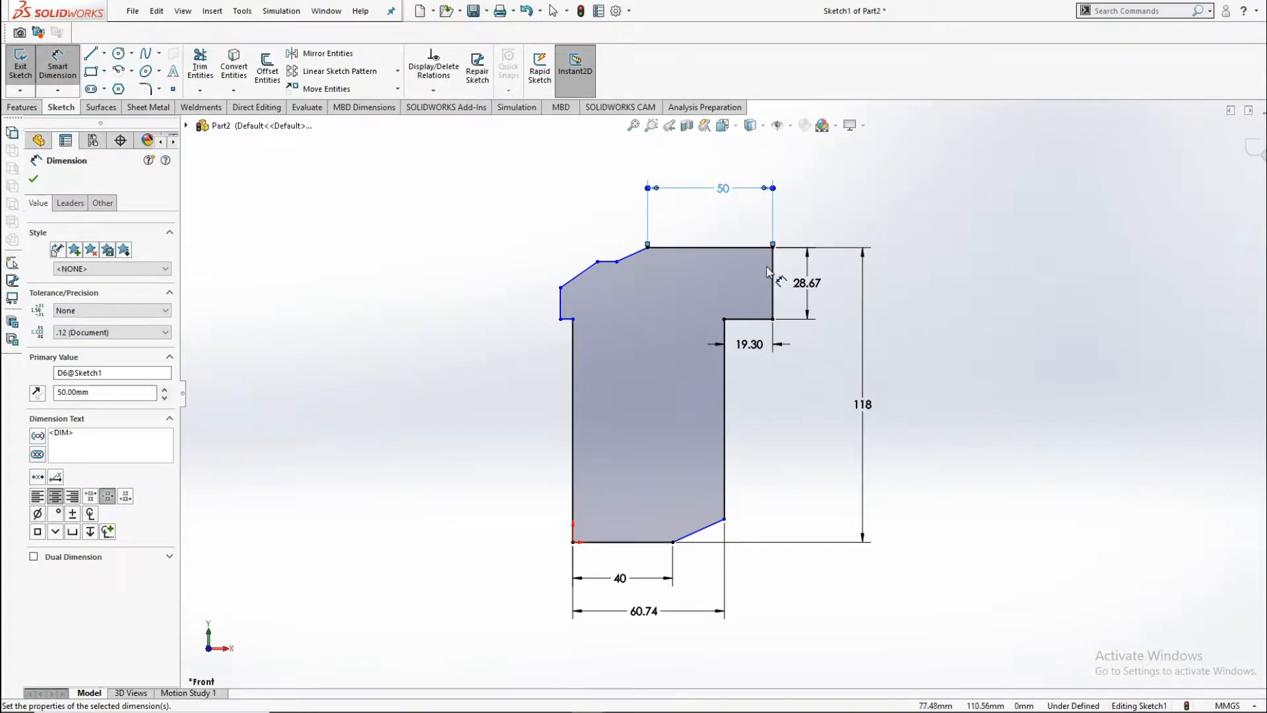
Step: Dimension the overall width between the outline's far-right and far-left vertical edges to 94.51 mm
click(771, 271)
click(560, 300)
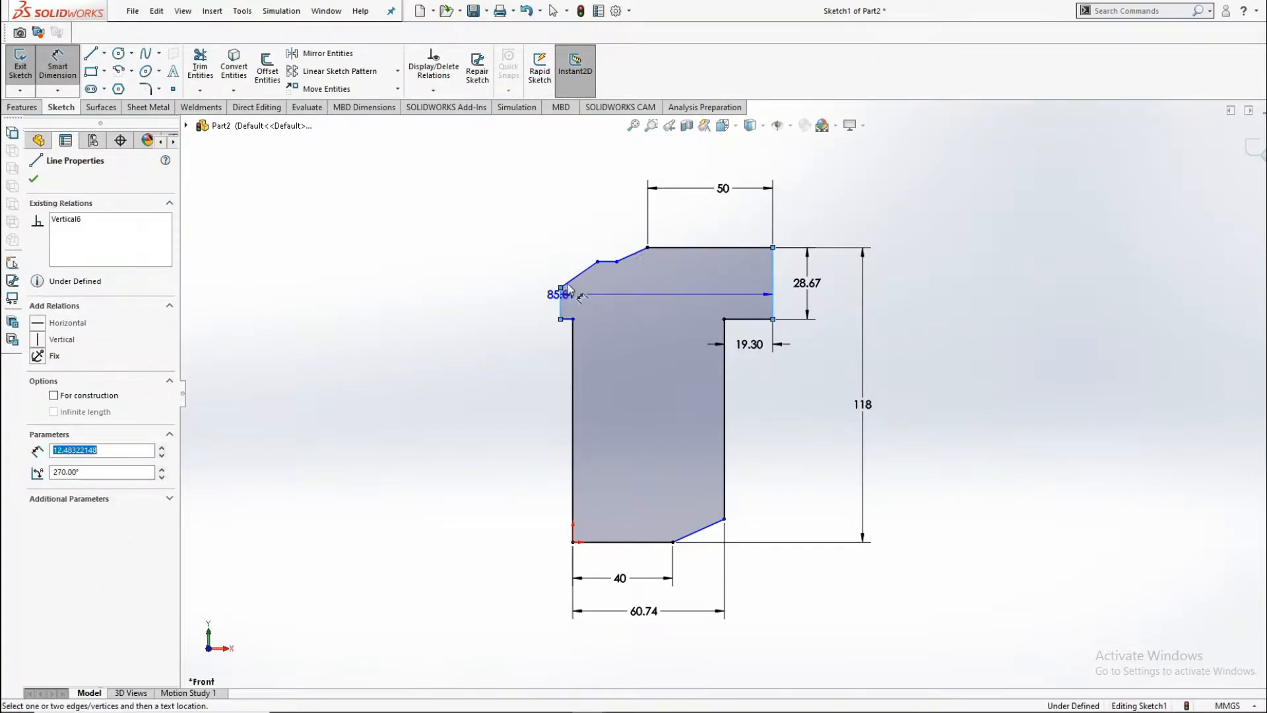
click(660, 153)
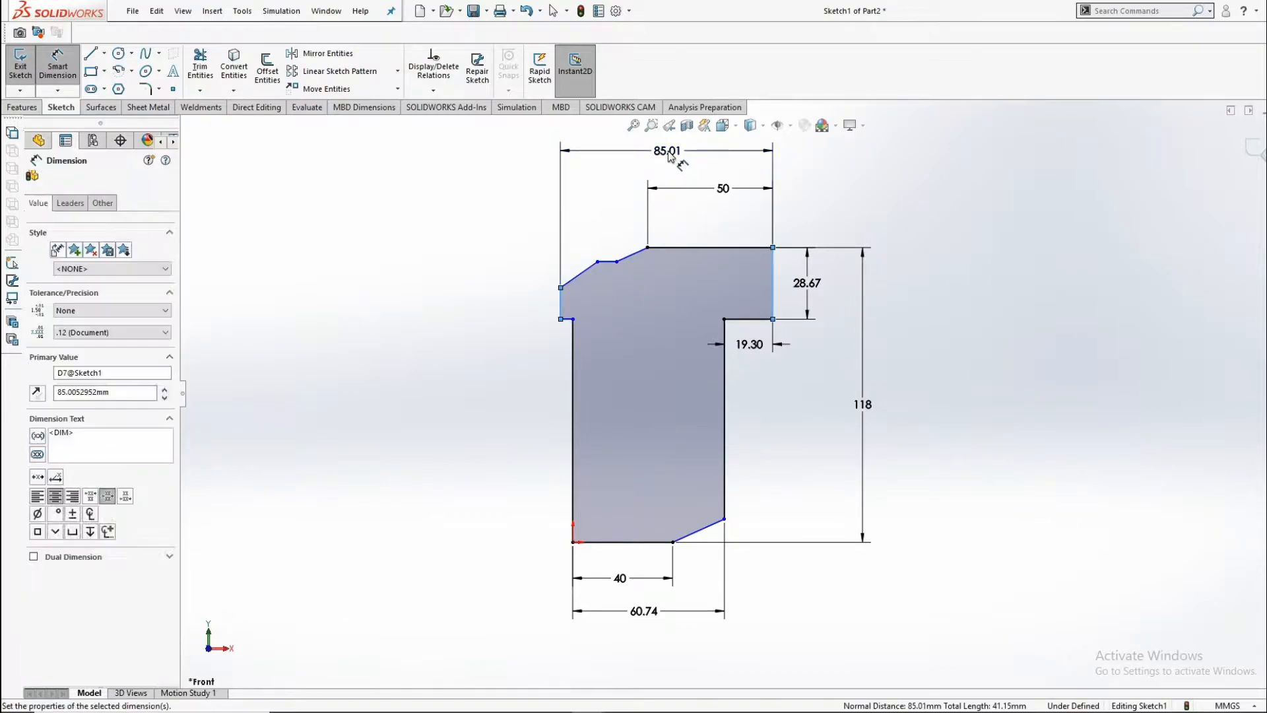
text(94.51)
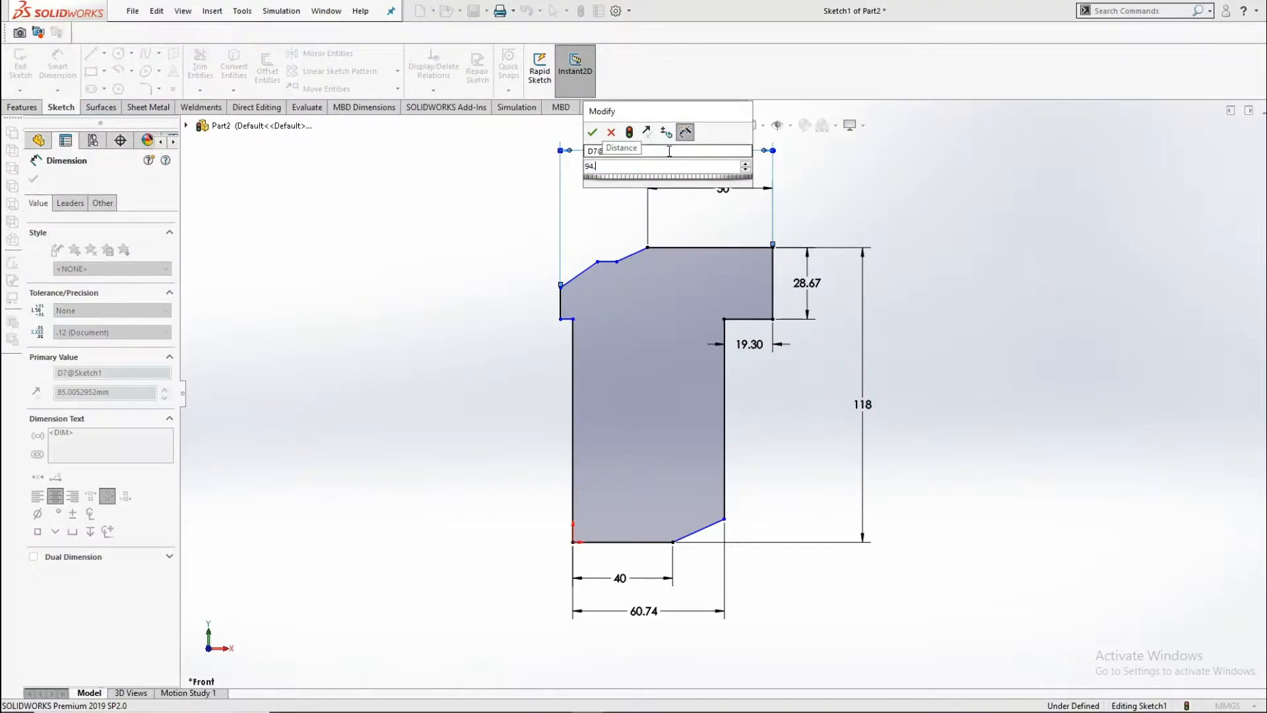
key(Return)
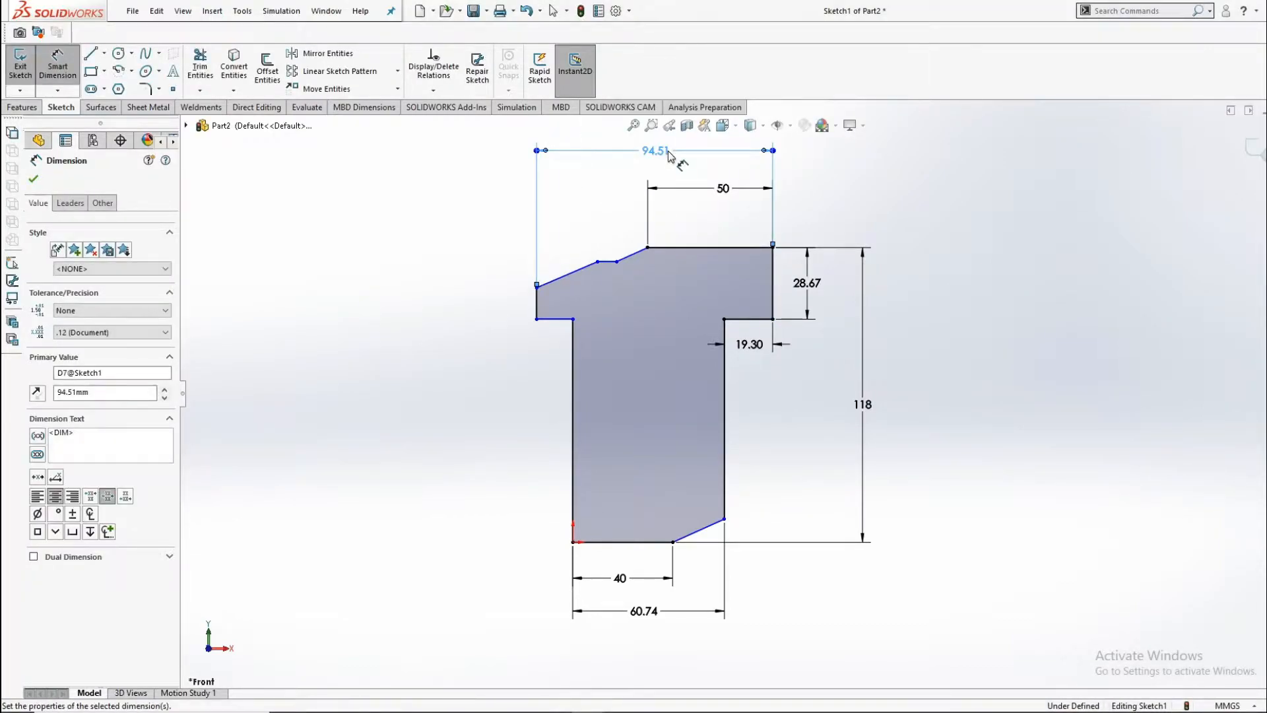
Step: Dimension the outer angle between the top edge and the adjoining short slope to 236.99°
key(f)
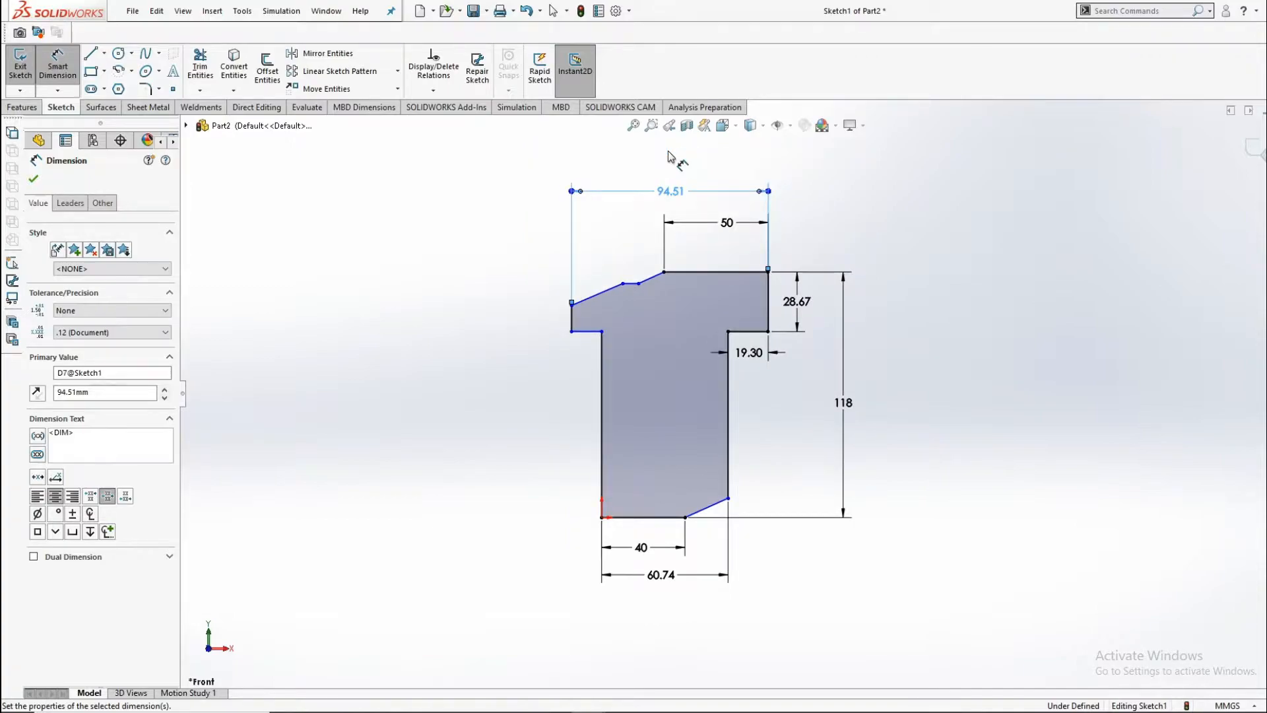
click(689, 272)
click(655, 278)
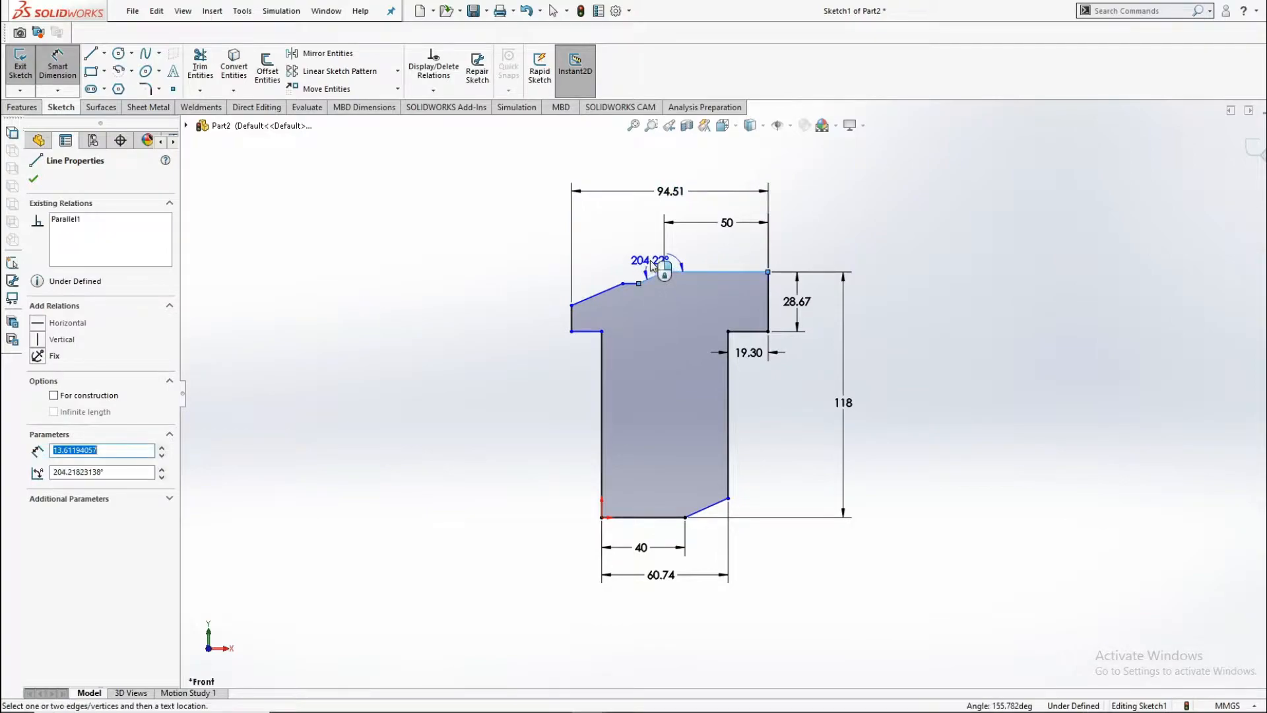
click(647, 256)
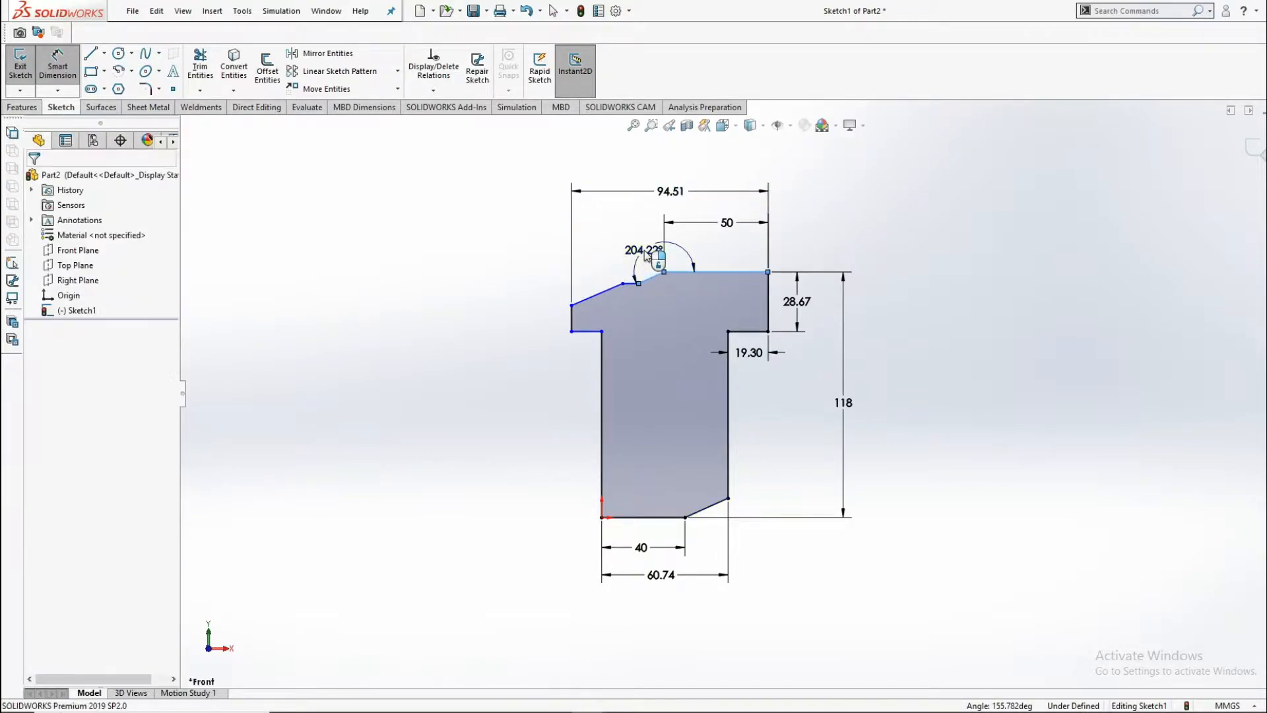
text(23)
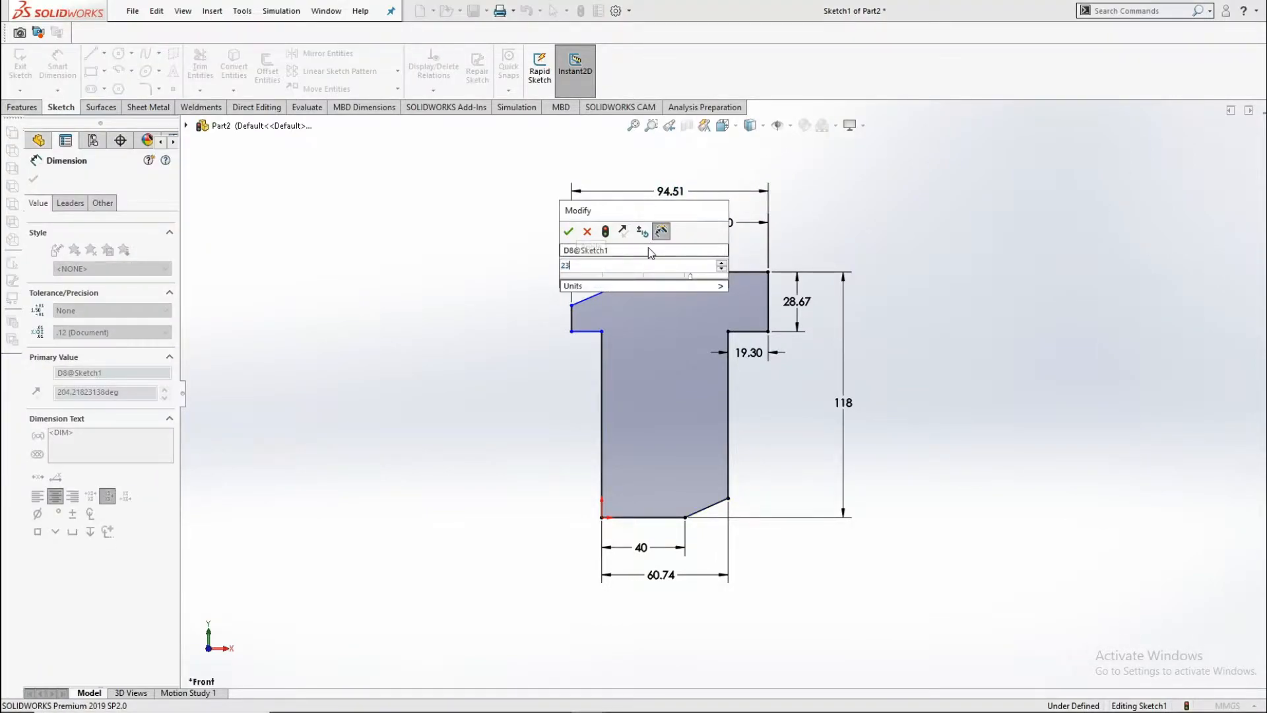
text(6.99)
key(Return)
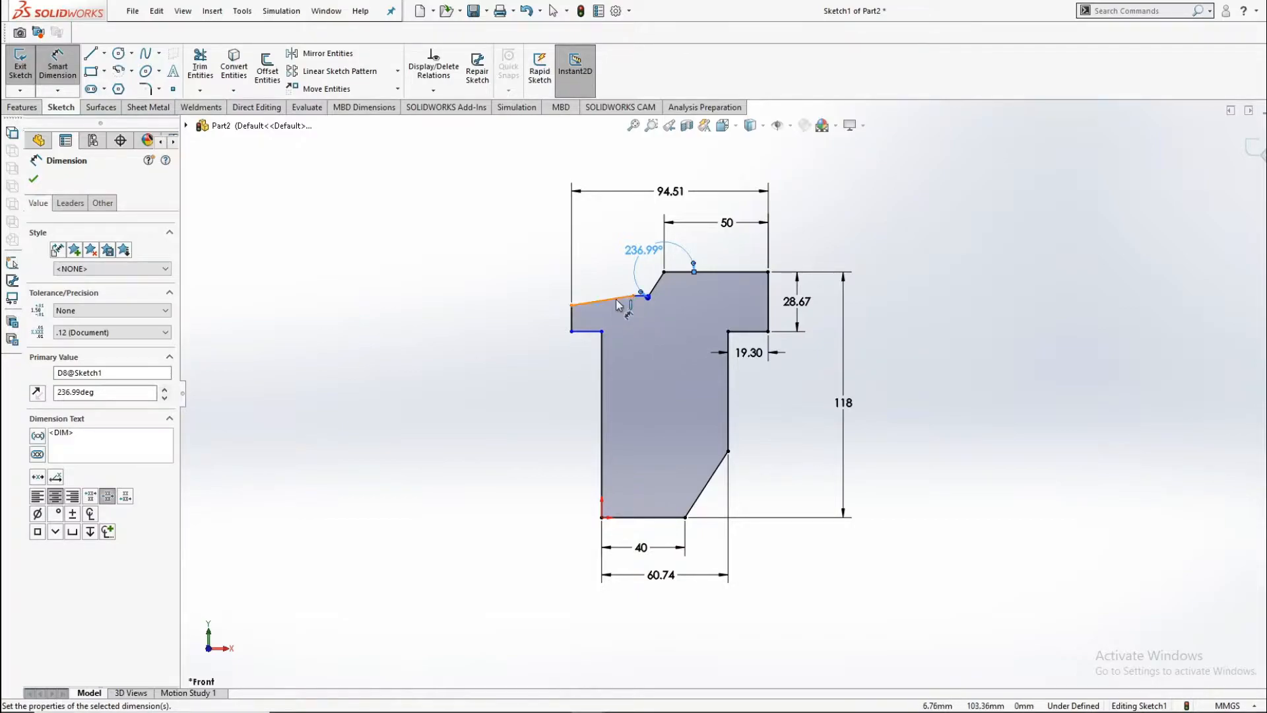
click(578, 307)
click(573, 320)
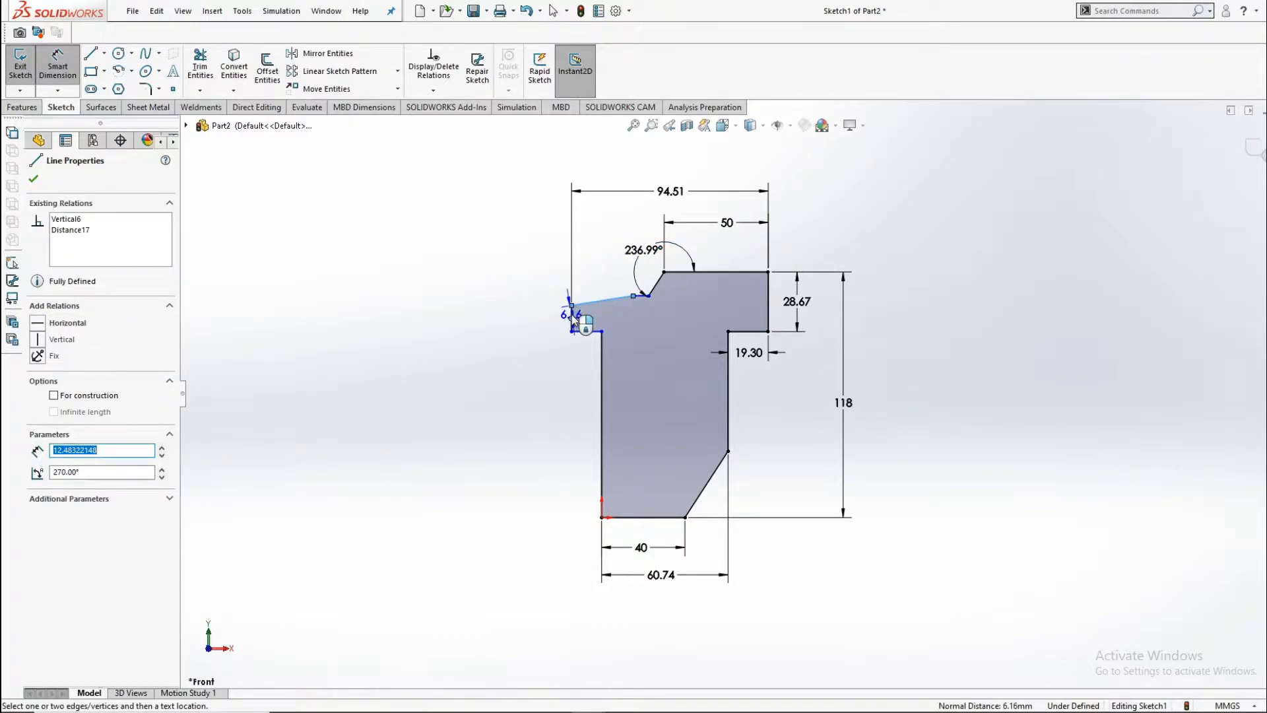
key(Escape)
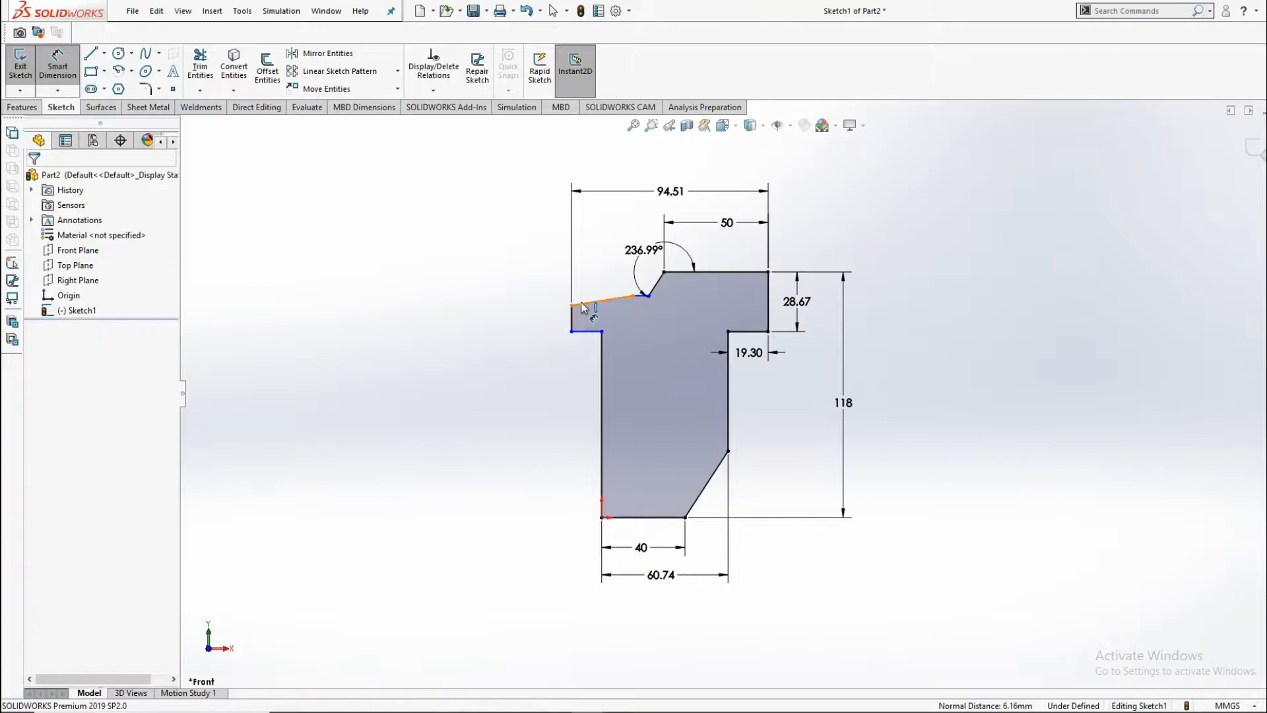
Step: Dimension the angle between the left slope and the far-left vertical edge to 28.81°, and move the left horizontal step down so the outline no longer crosses itself
click(584, 307)
click(571, 311)
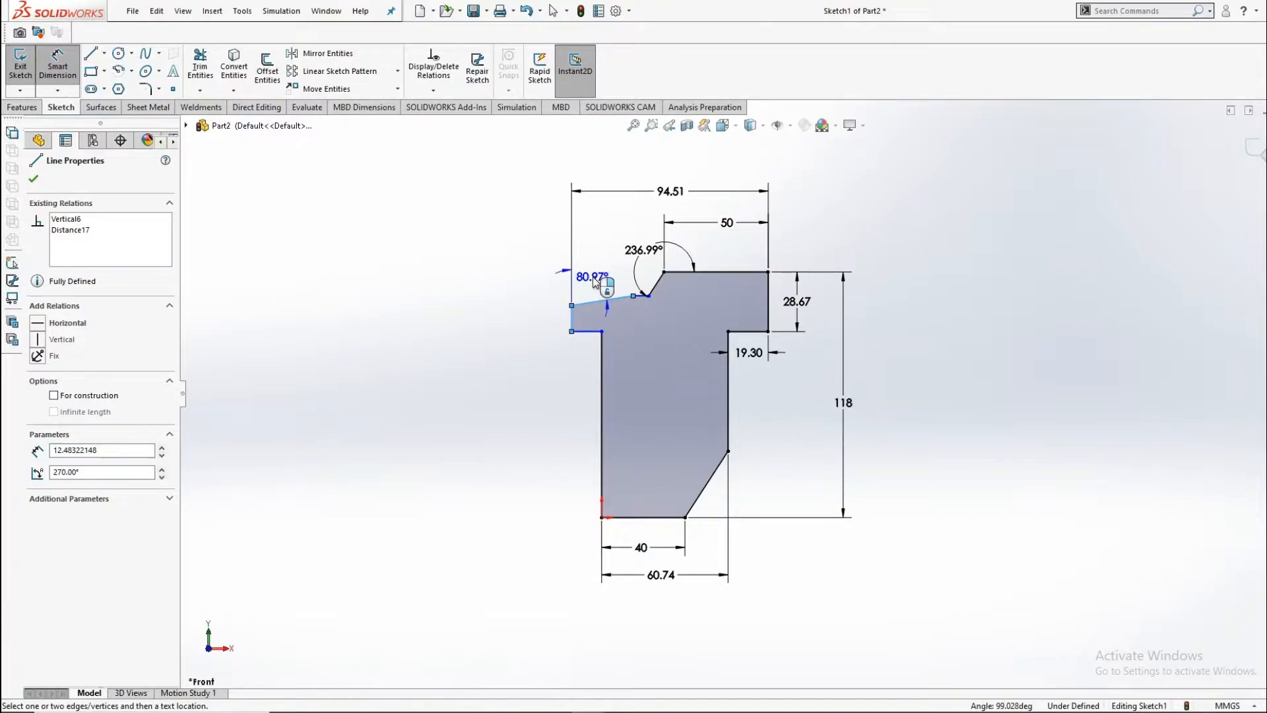
click(596, 283)
text(28)
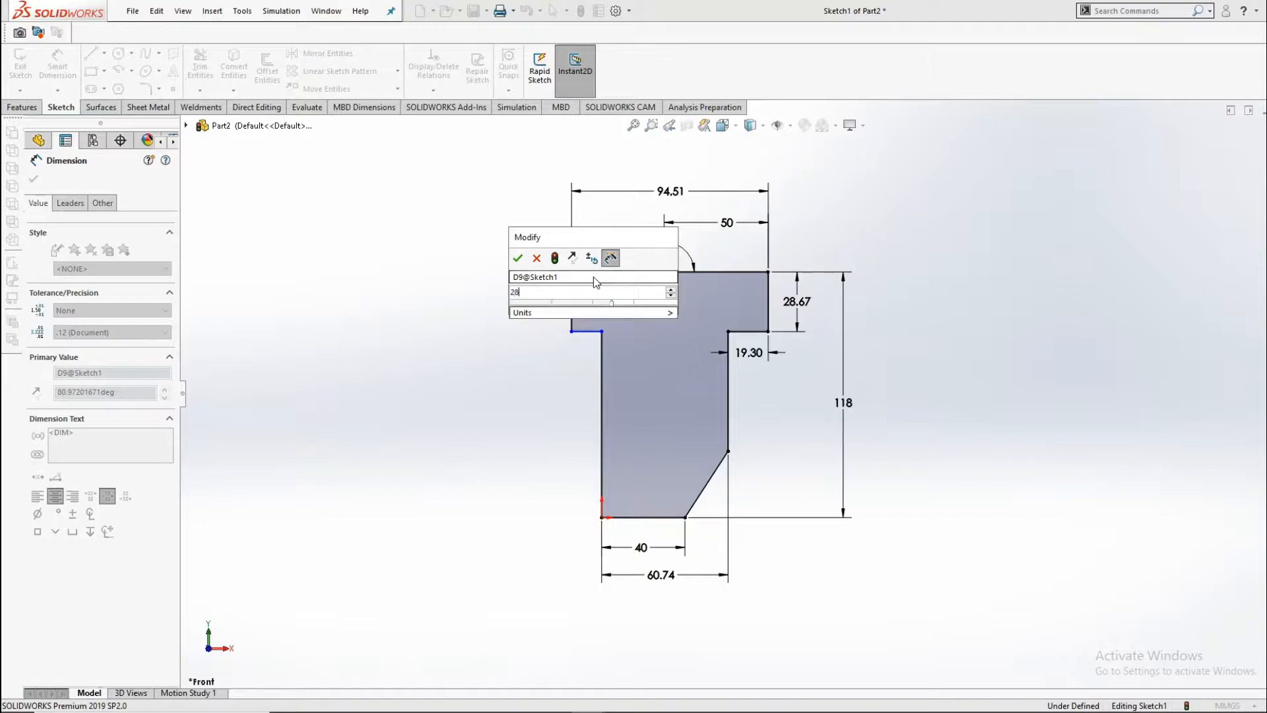
text(.81)
key(Return)
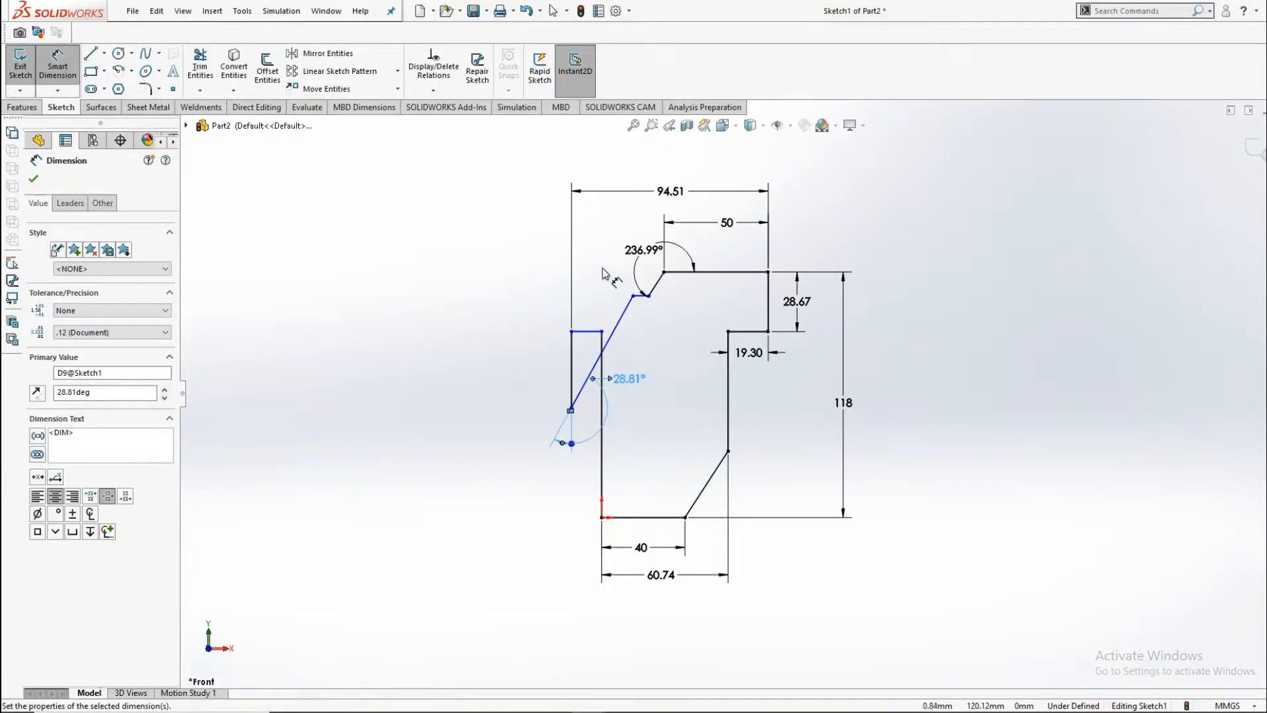
key(Escape)
drag(596, 333, 595, 433)
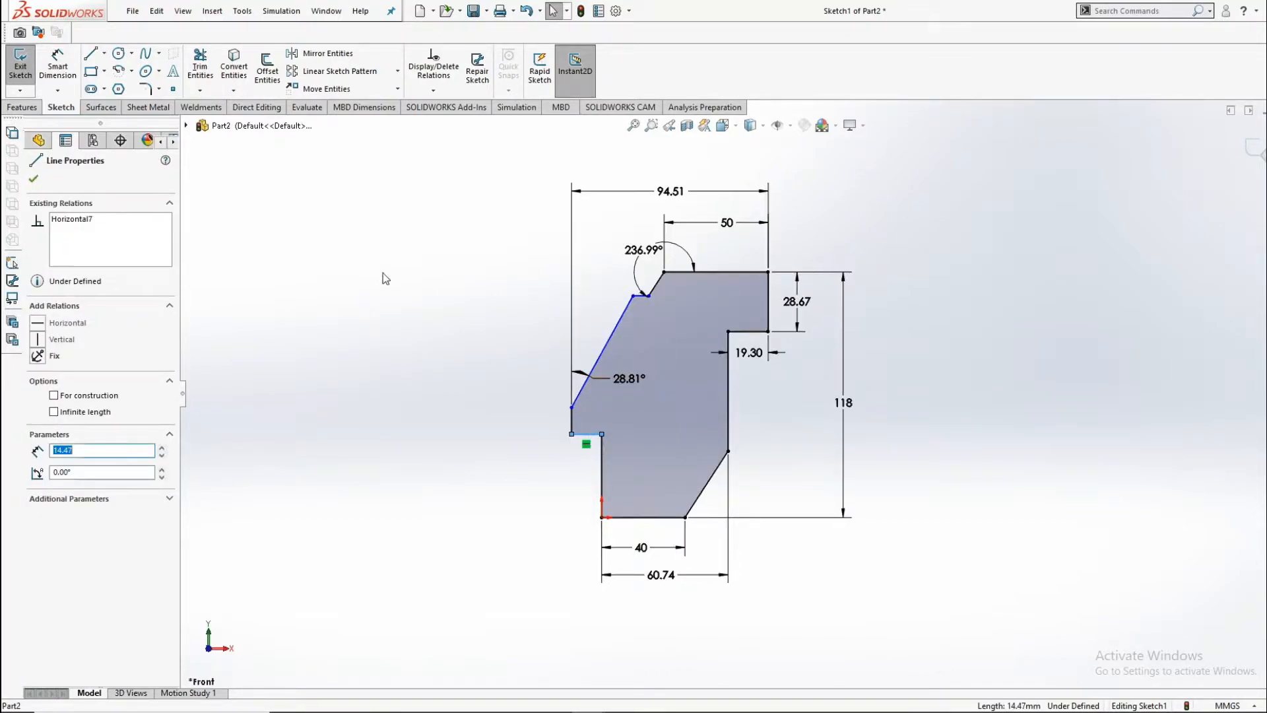
Step: Dimension the far-left vertical edge to 32.47 mm with Smart Dimension
click(58, 66)
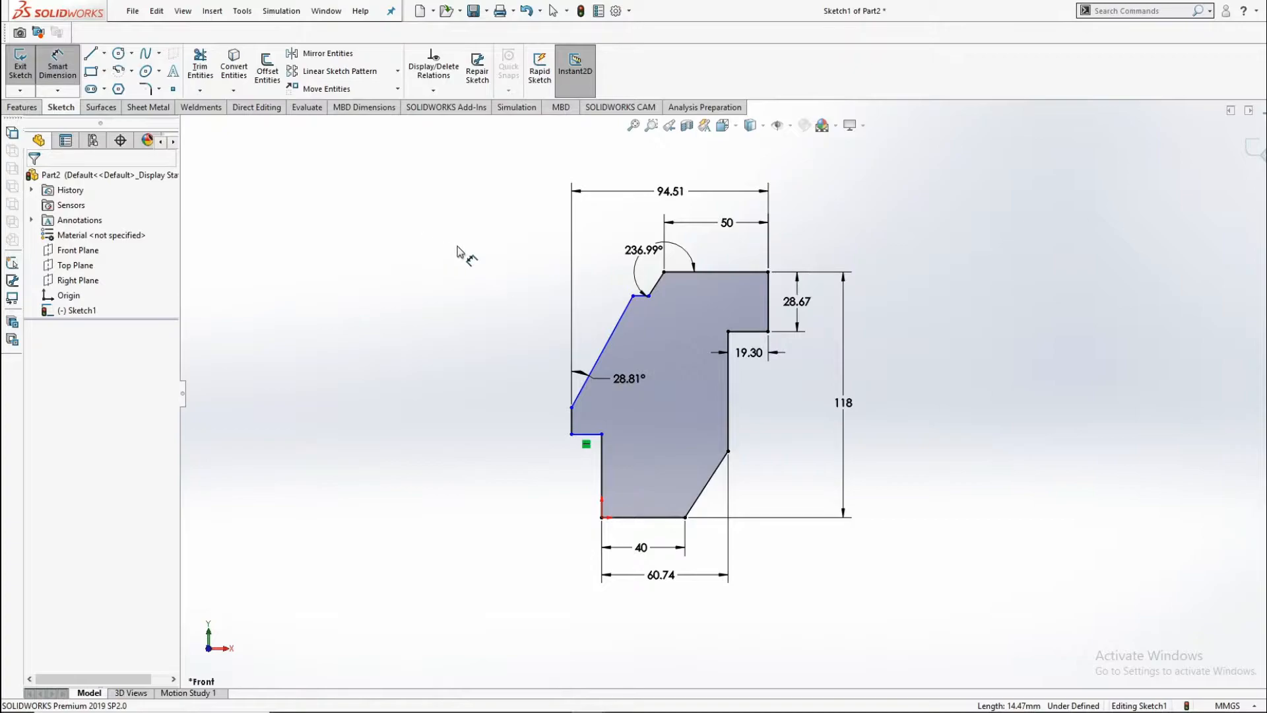
click(572, 423)
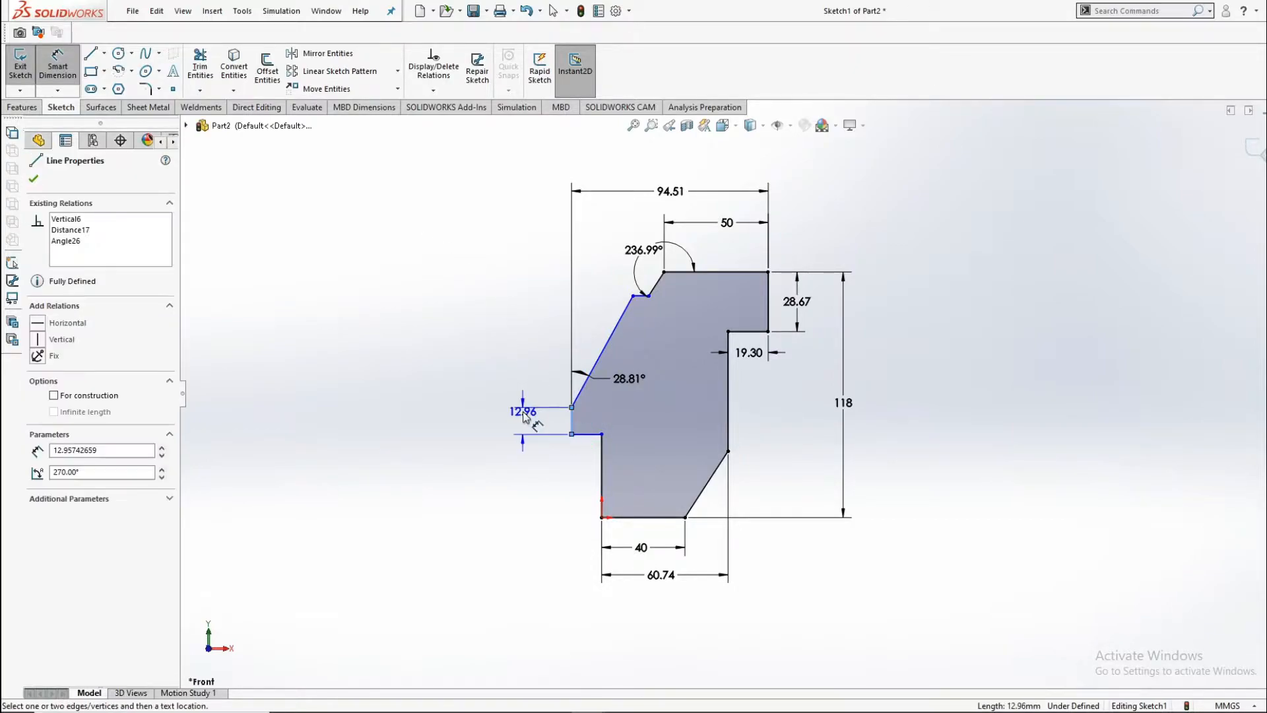
click(522, 410)
text(3)
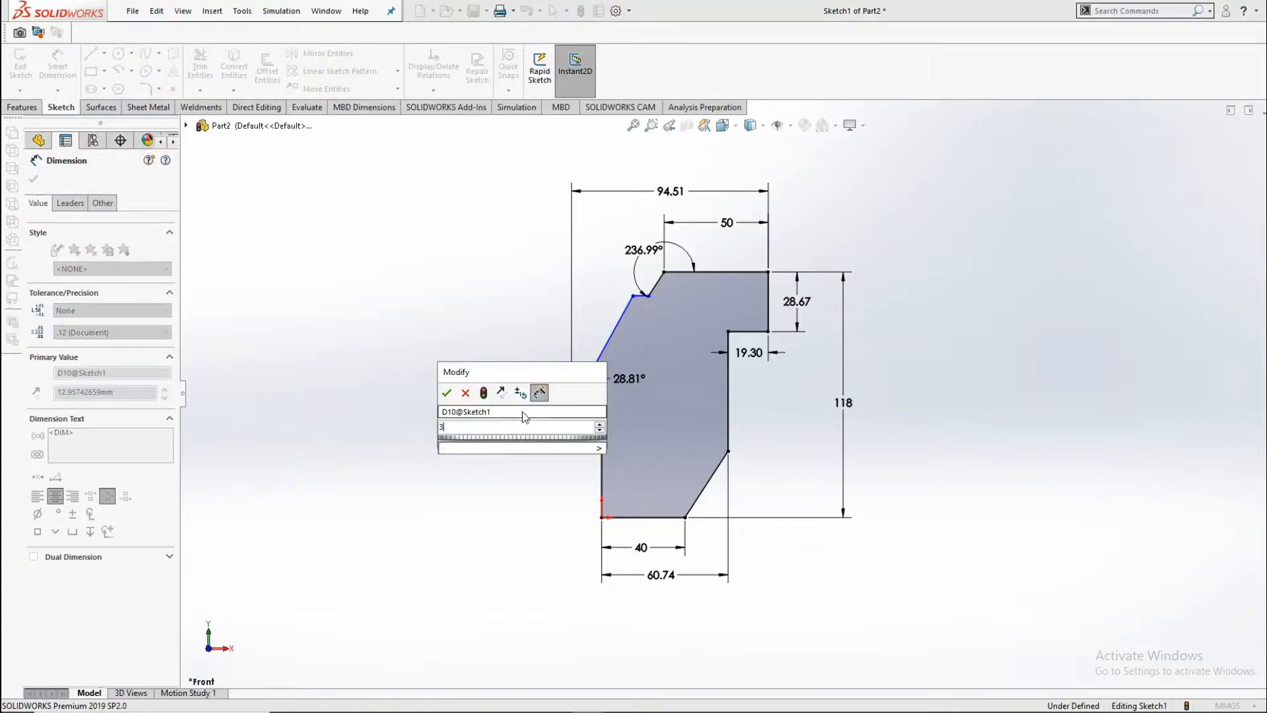
text(2.47)
key(Return)
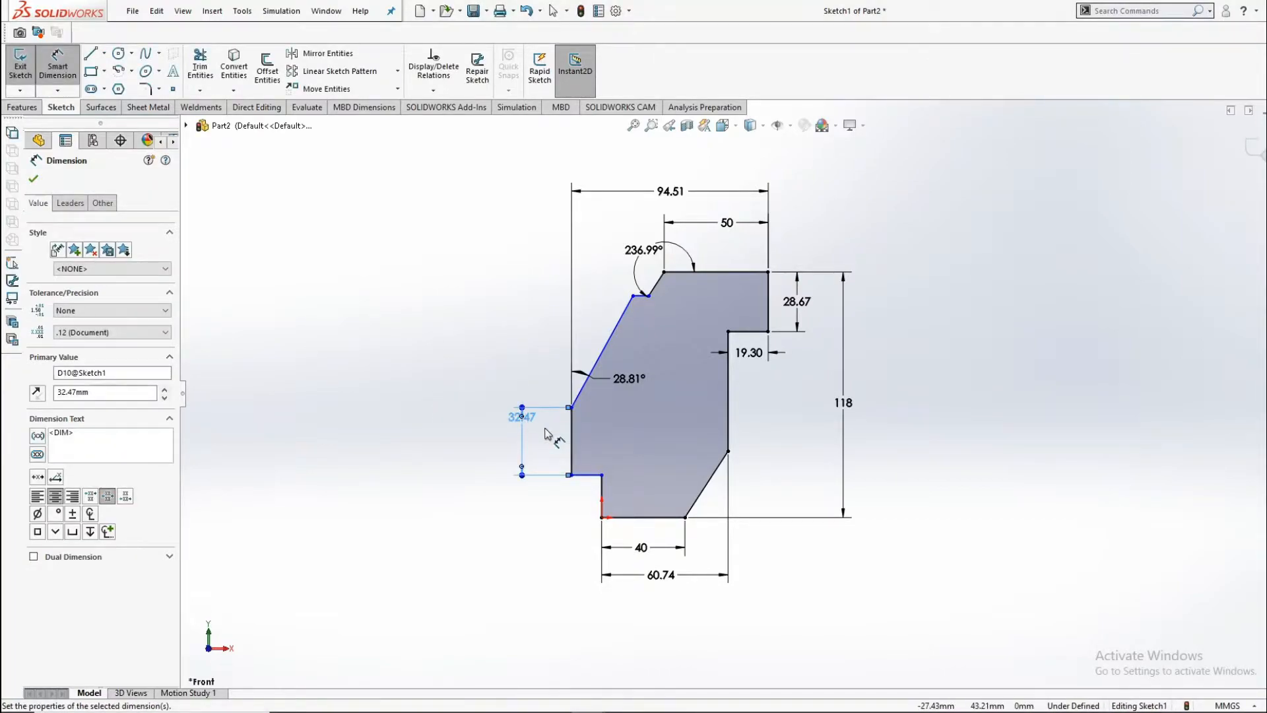
Step: Dimension the height from the bottom edge to the left horizontal step to 37.28 mm, and center both left-side dimension labels between their extension lines
click(587, 476)
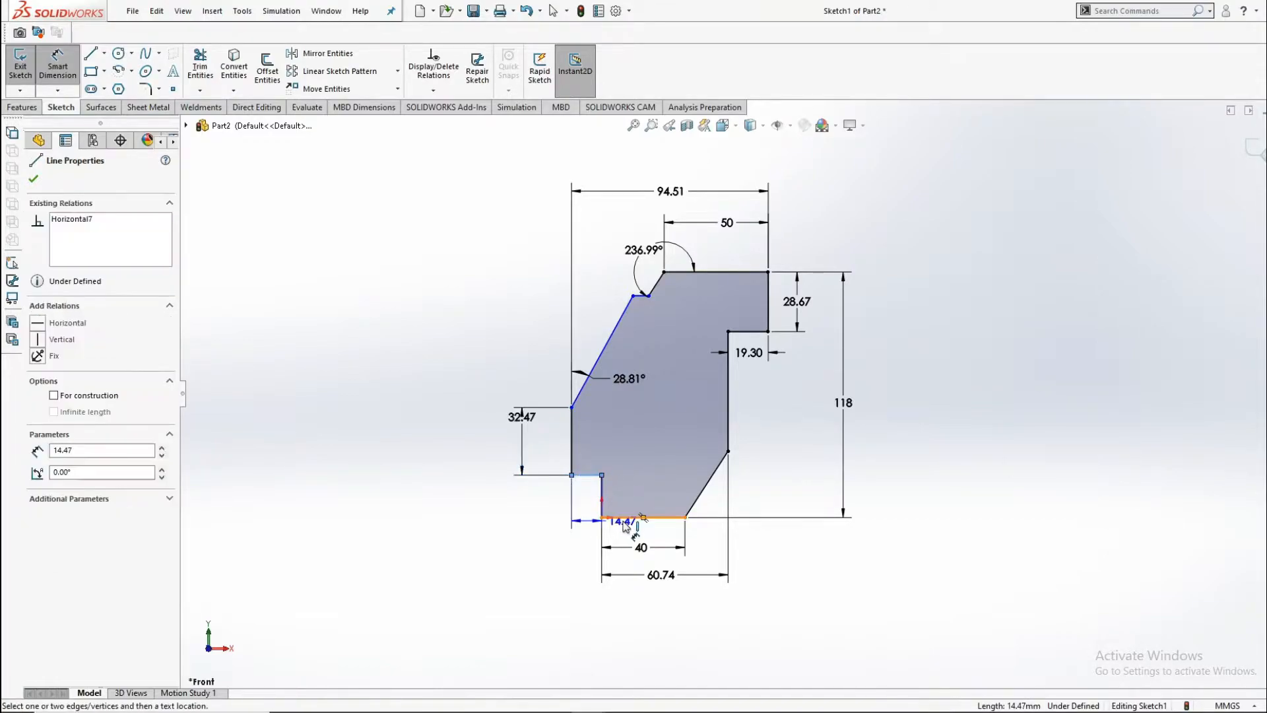
click(623, 518)
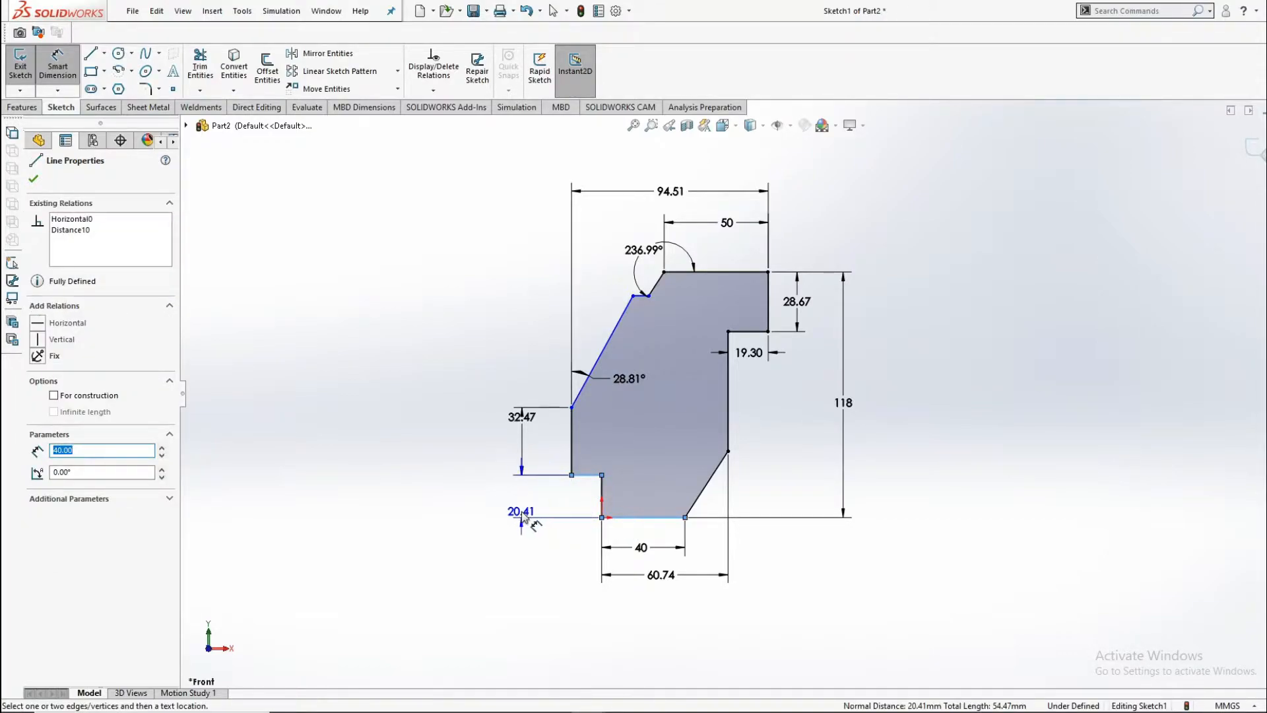
click(522, 515)
text(37.)
text(28)
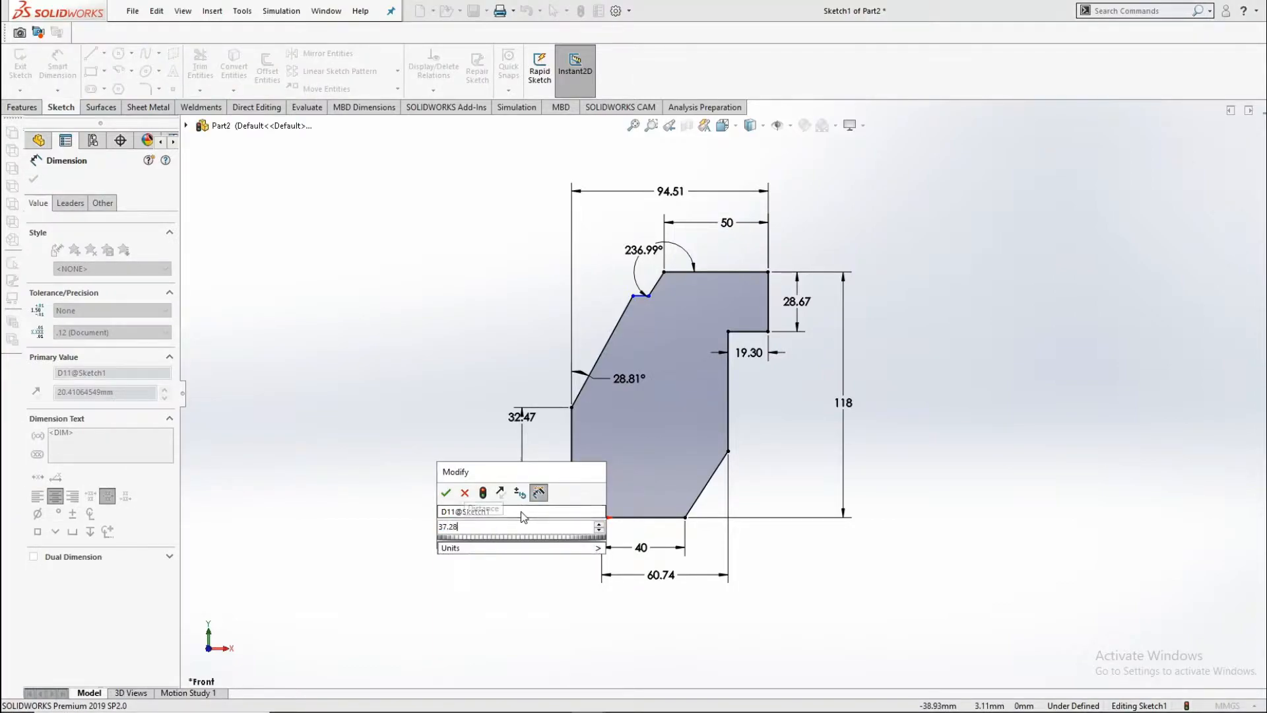
key(Return)
drag(536, 387, 534, 412)
drag(521, 508, 525, 486)
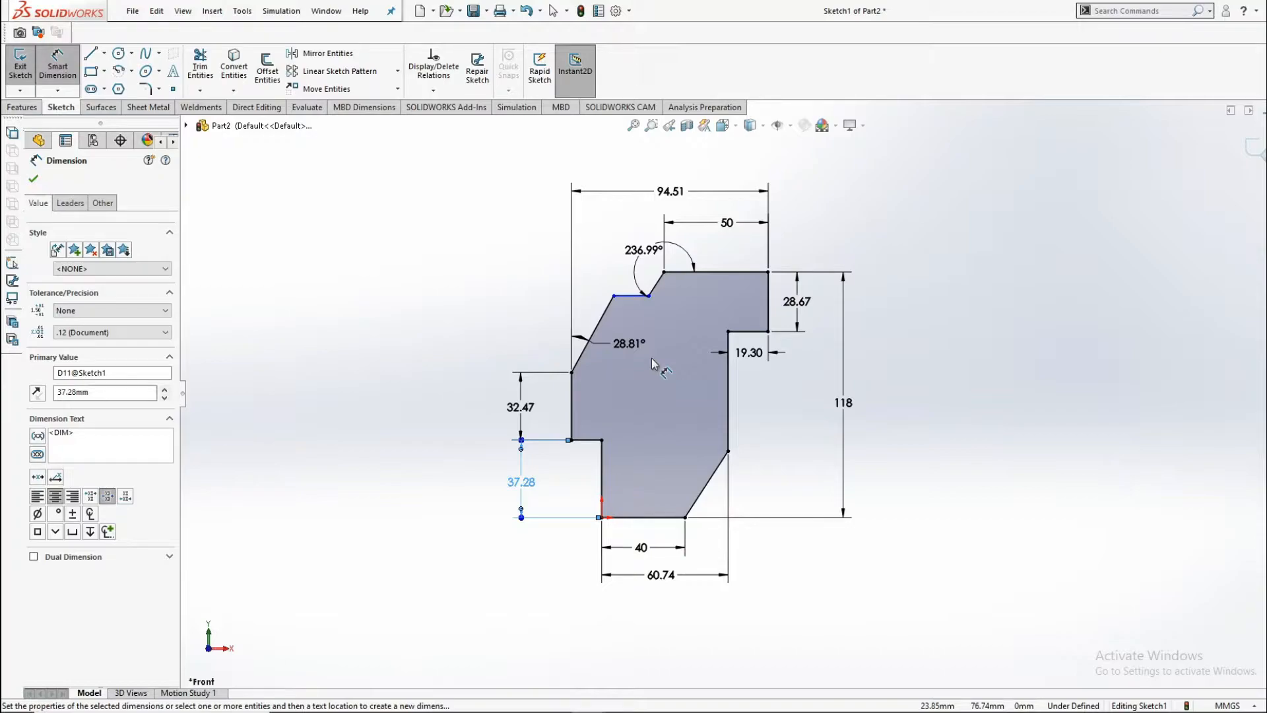
Step: Dimension the vertical distance between the top edge and the short upper-left horizontal step to 21.93 mm with Smart Dimension
click(722, 277)
click(631, 295)
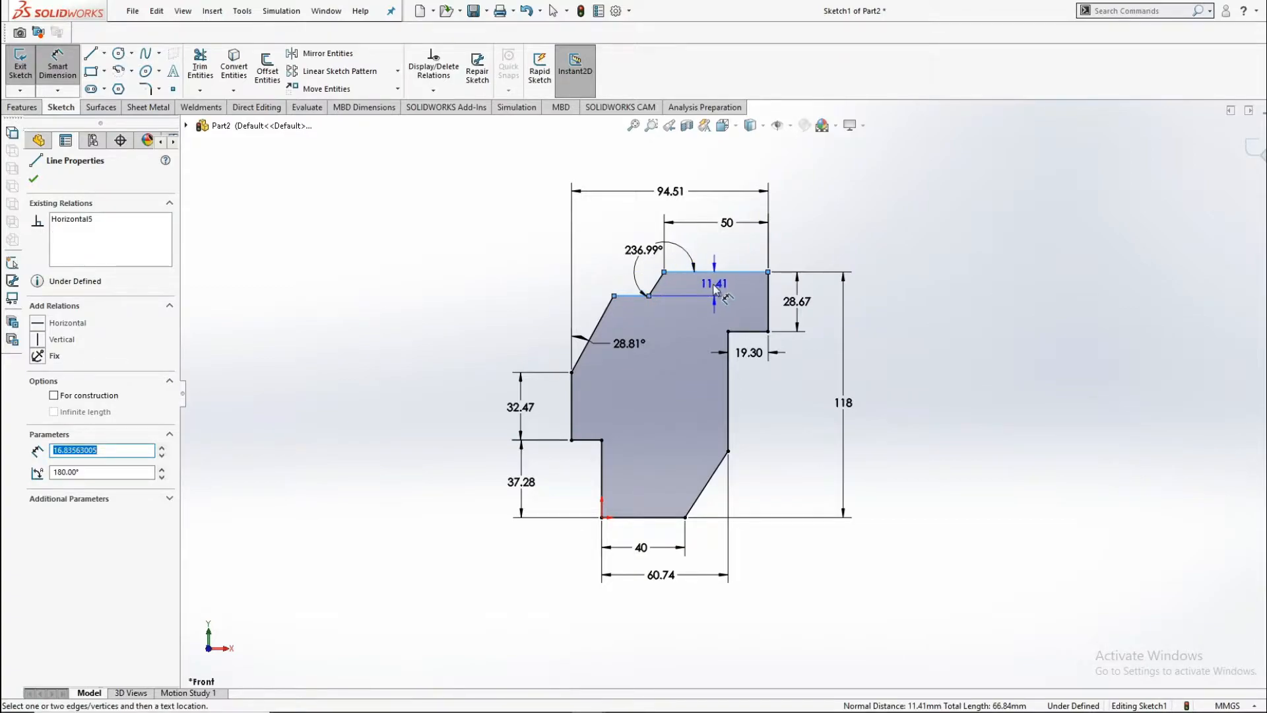
click(714, 291)
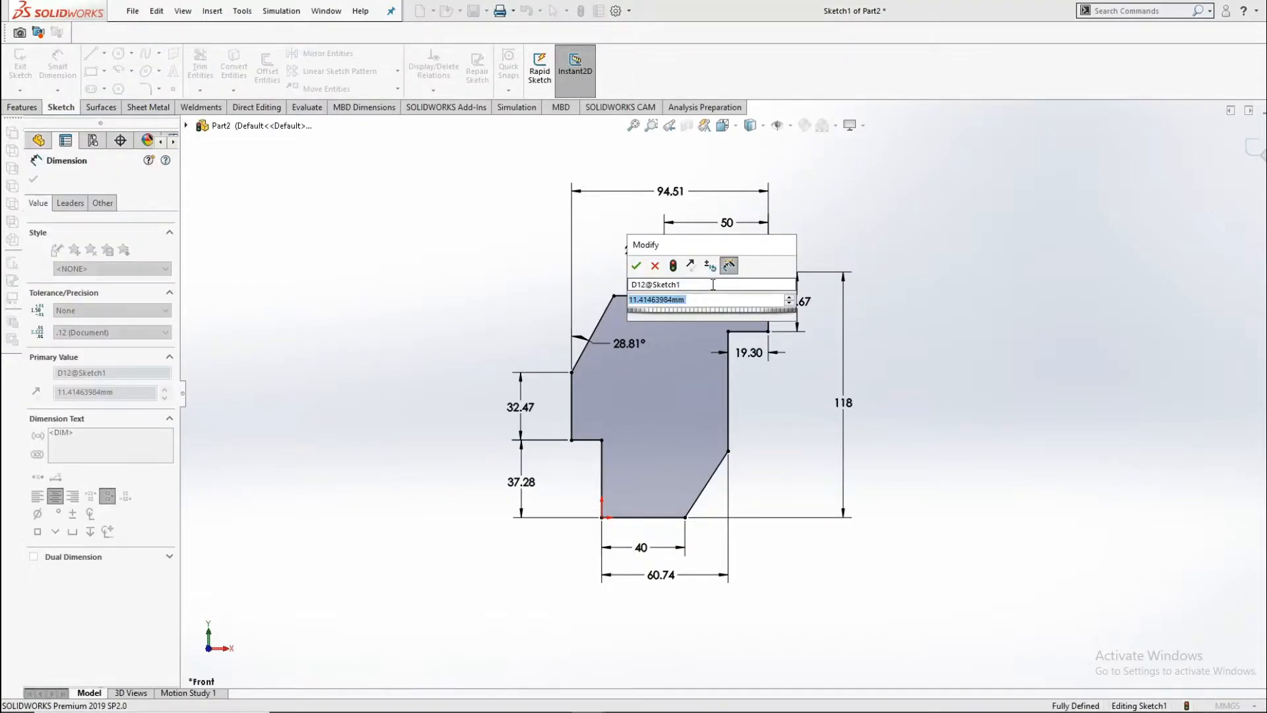
text(11.5)
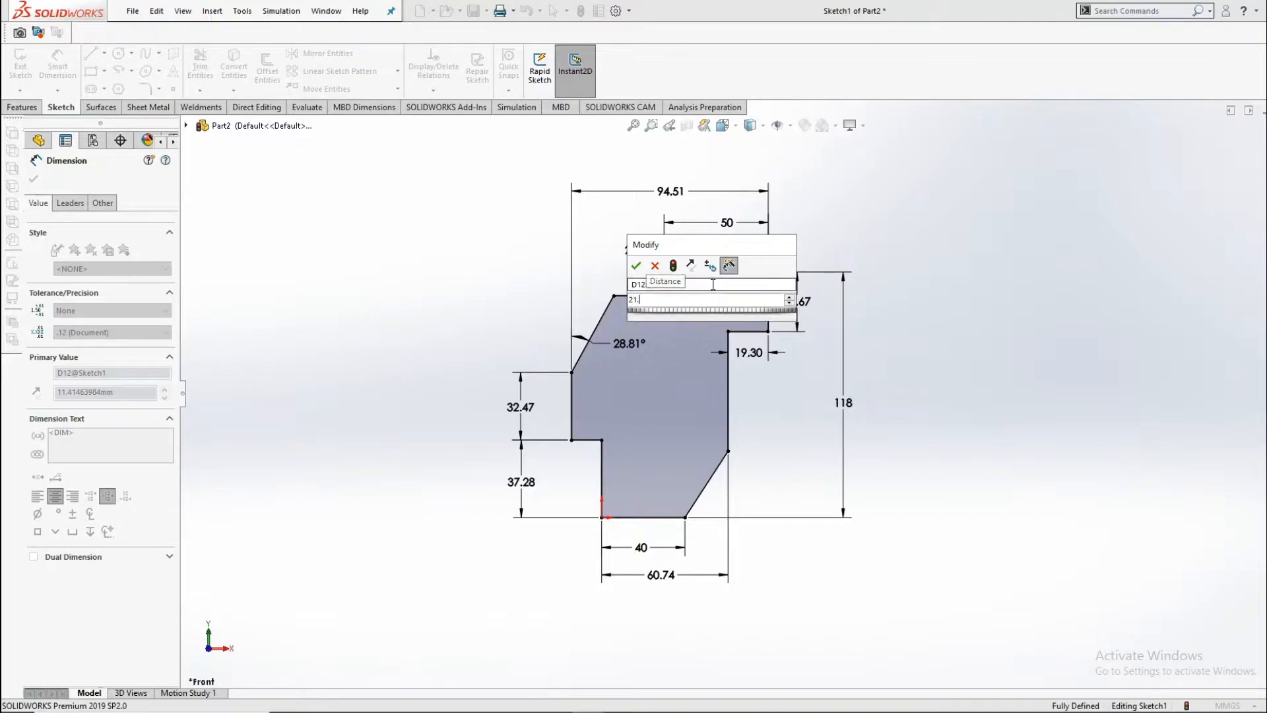
key(Return)
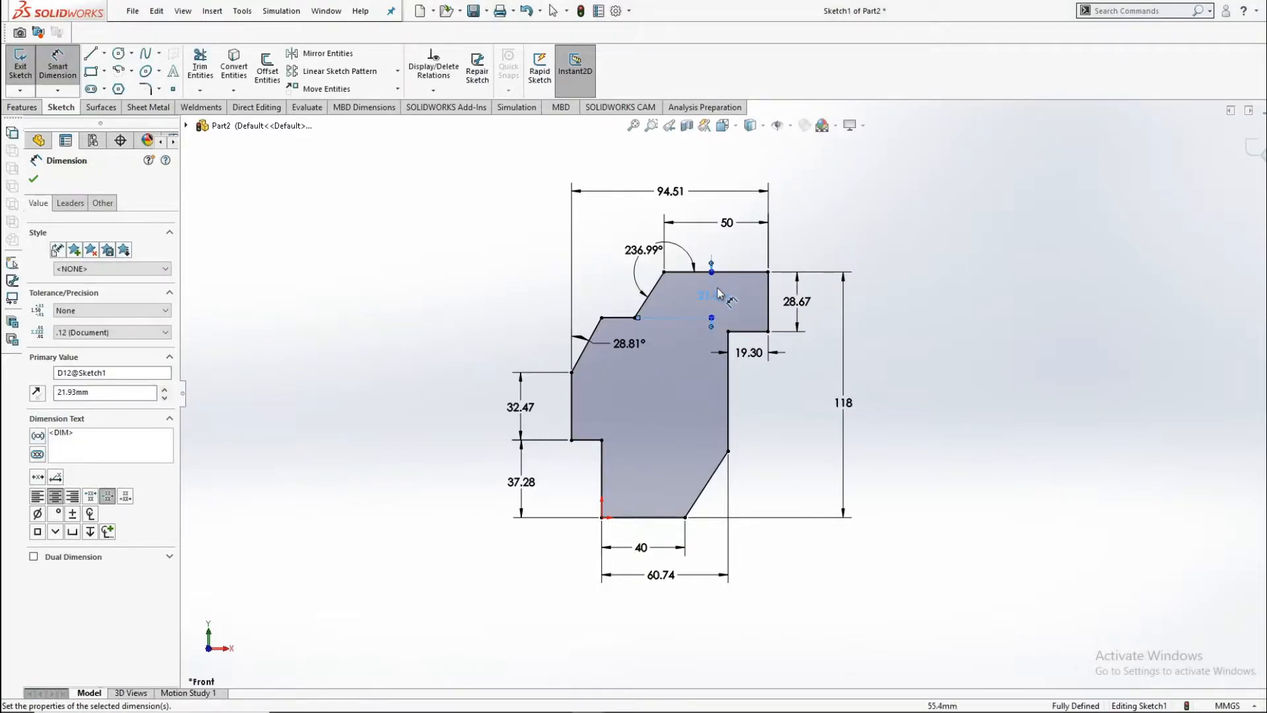
key(Escape)
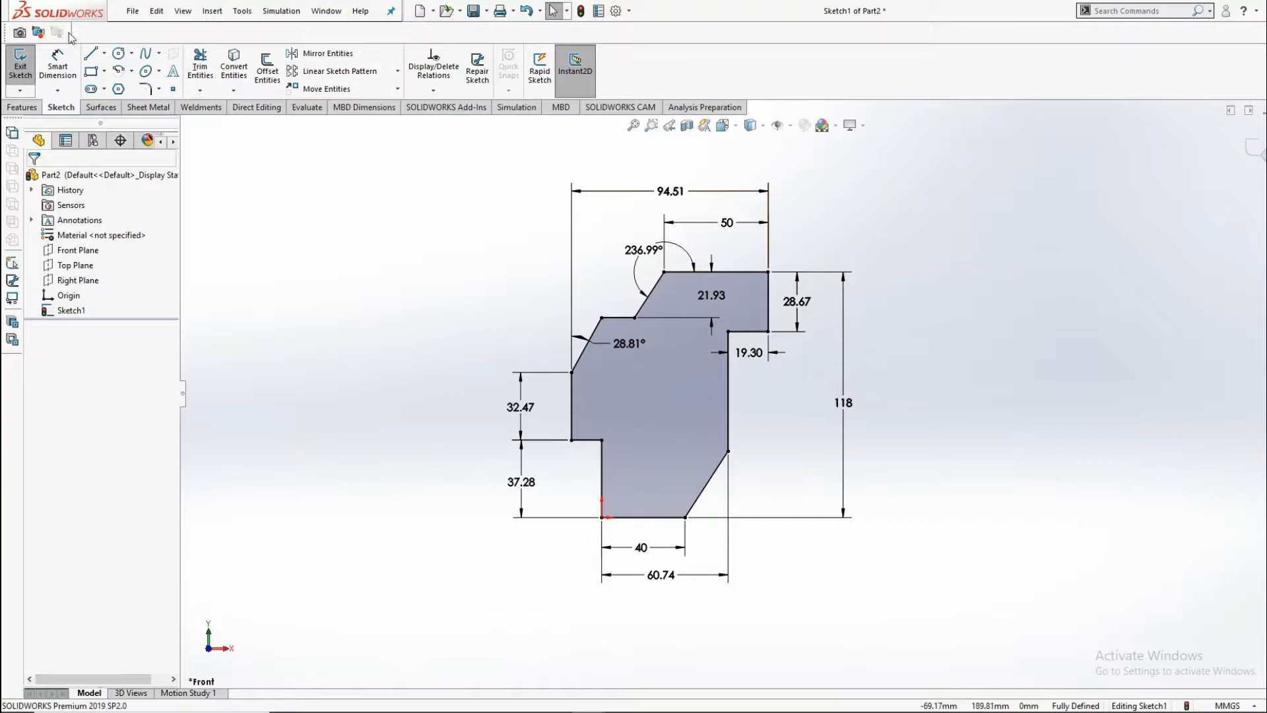
Step: Move the 21.93 mm dimension label outside the outline, above the short upper-left step
click(122, 54)
key(Escape)
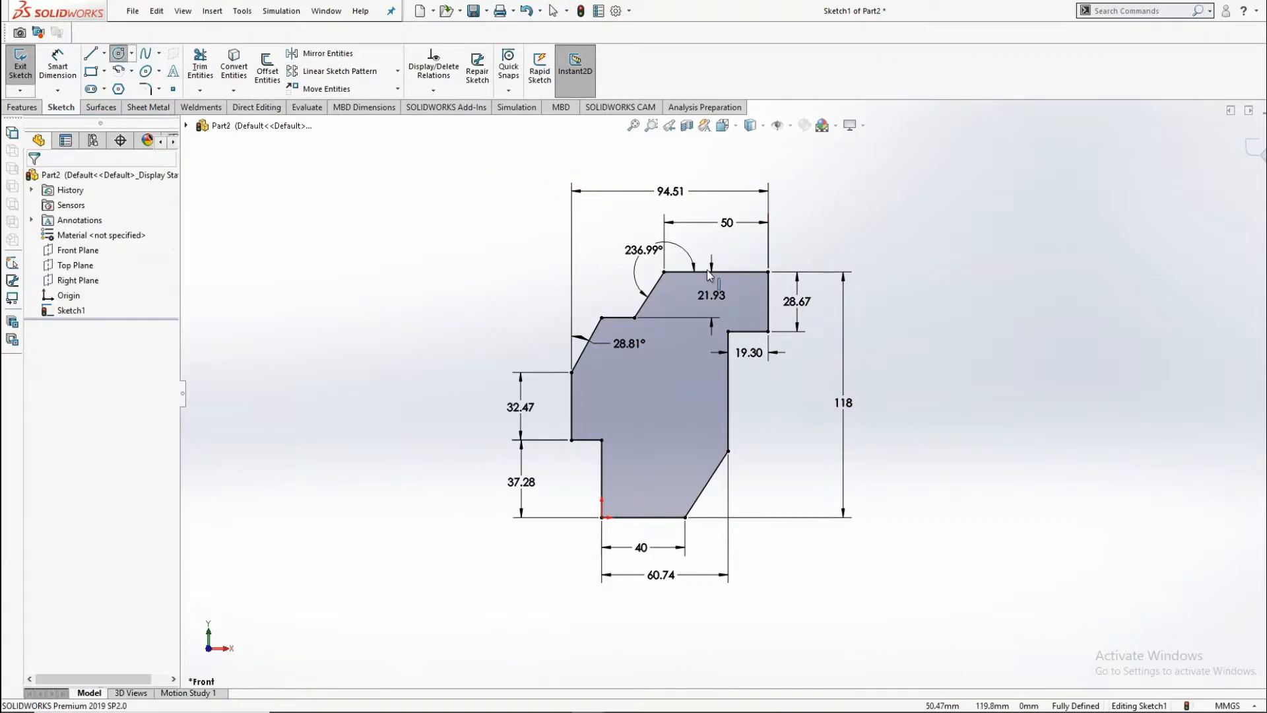
drag(717, 300, 589, 283)
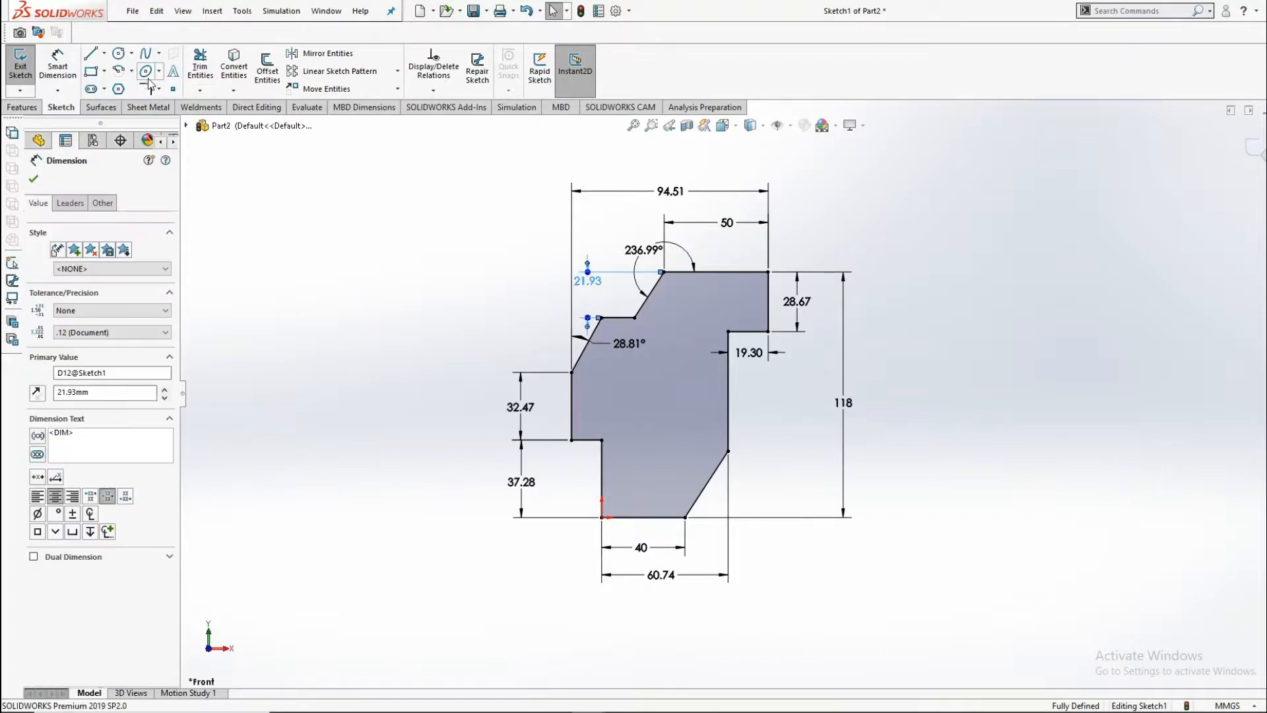
Step: Sketch five circles with radii of about 6 to 8 mm inside the outline: two near the bottom edge, one mid-left, one central and one mid-right
click(119, 53)
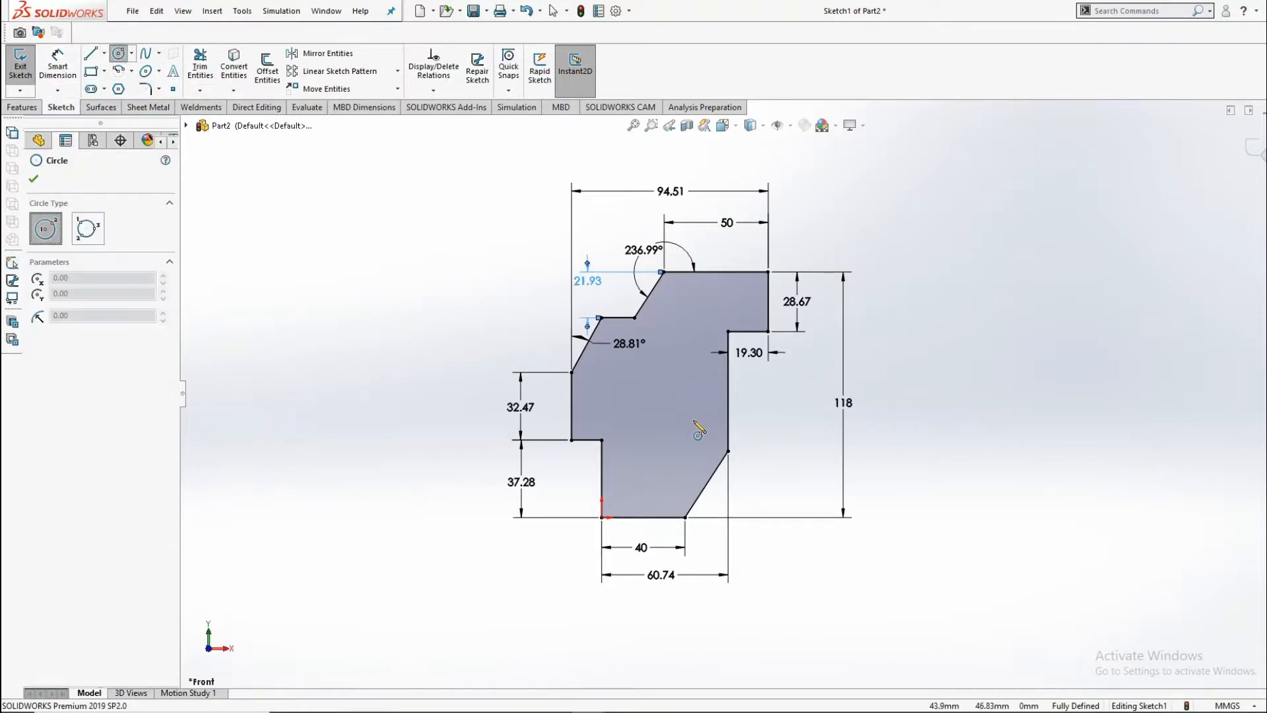
drag(619, 495, 691, 495)
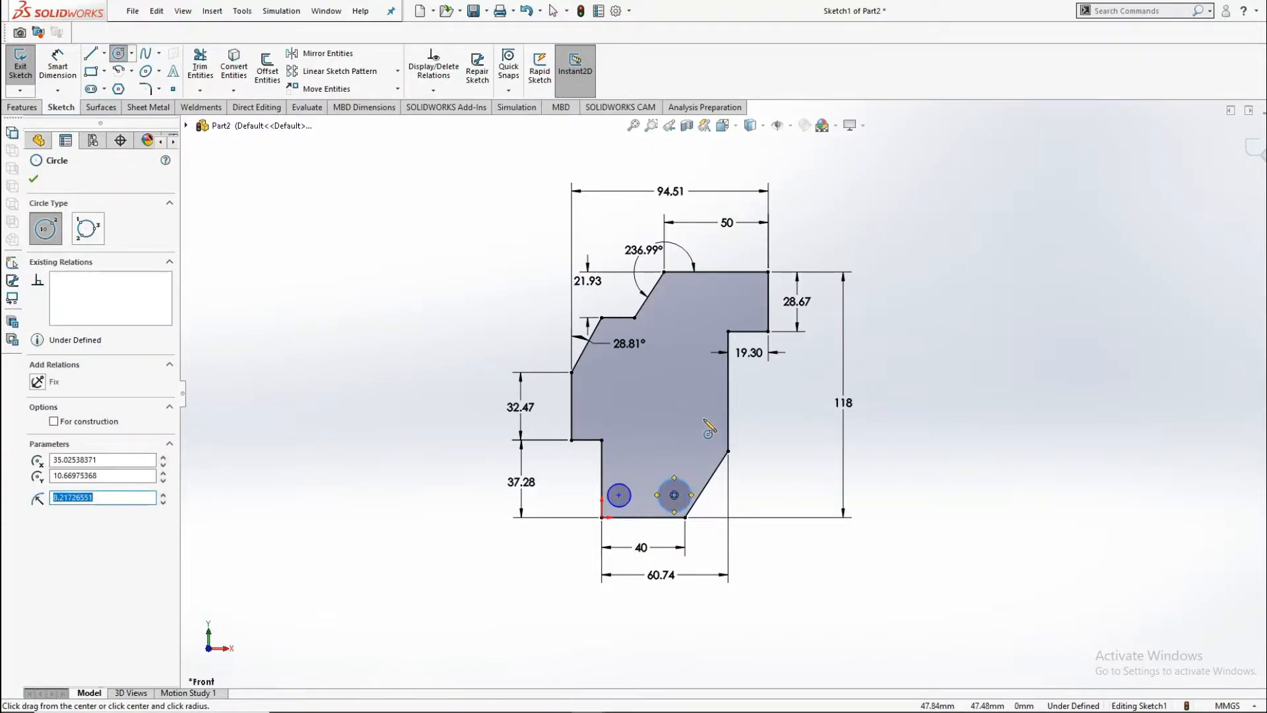
drag(705, 428, 695, 442)
drag(591, 394, 602, 404)
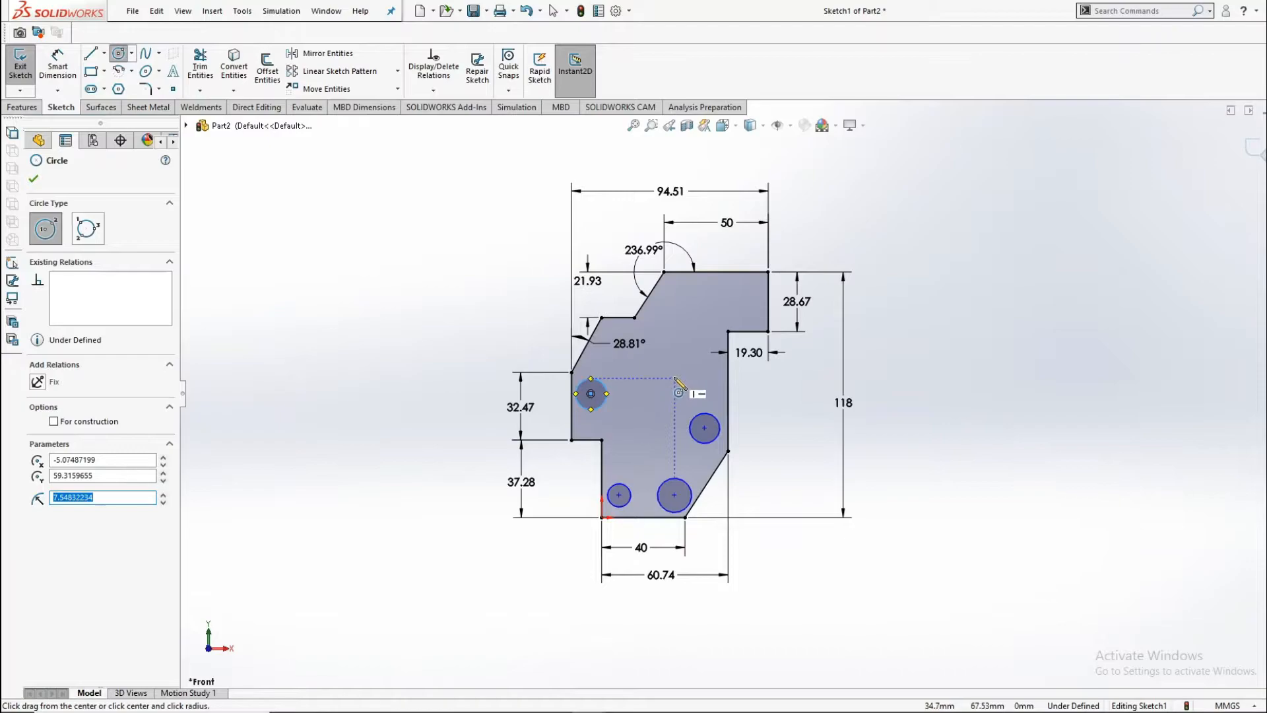
drag(679, 378, 675, 396)
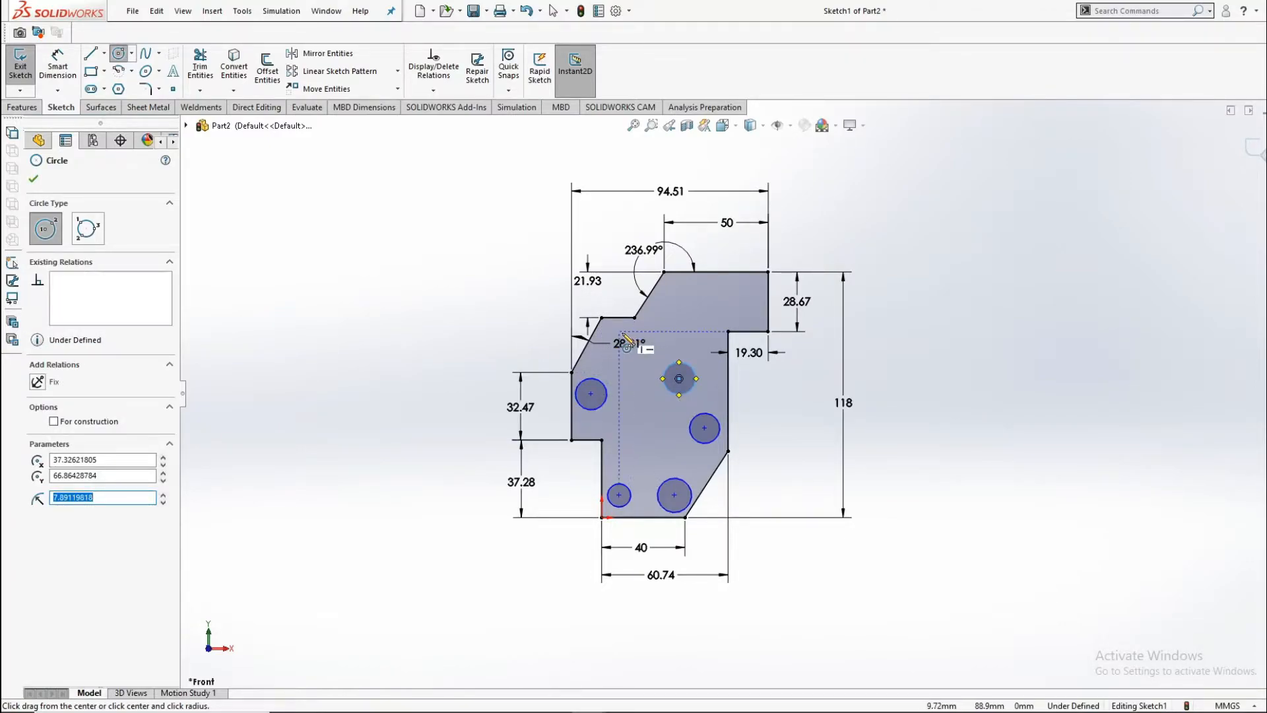
Step: Move the 28.81° label outside the outline, and add circles of about 5.6 mm radius below the upper-left step and 6.9 mm in the upper-right section
key(Escape)
drag(594, 307, 610, 302)
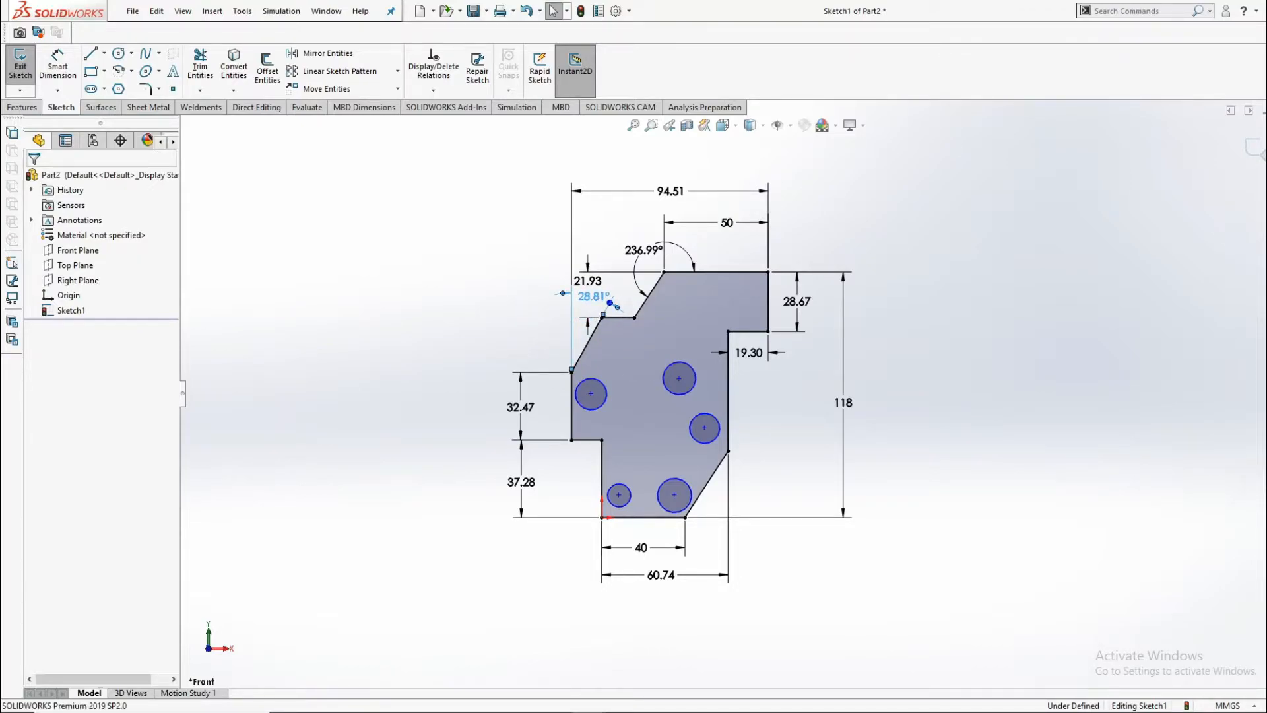
click(119, 53)
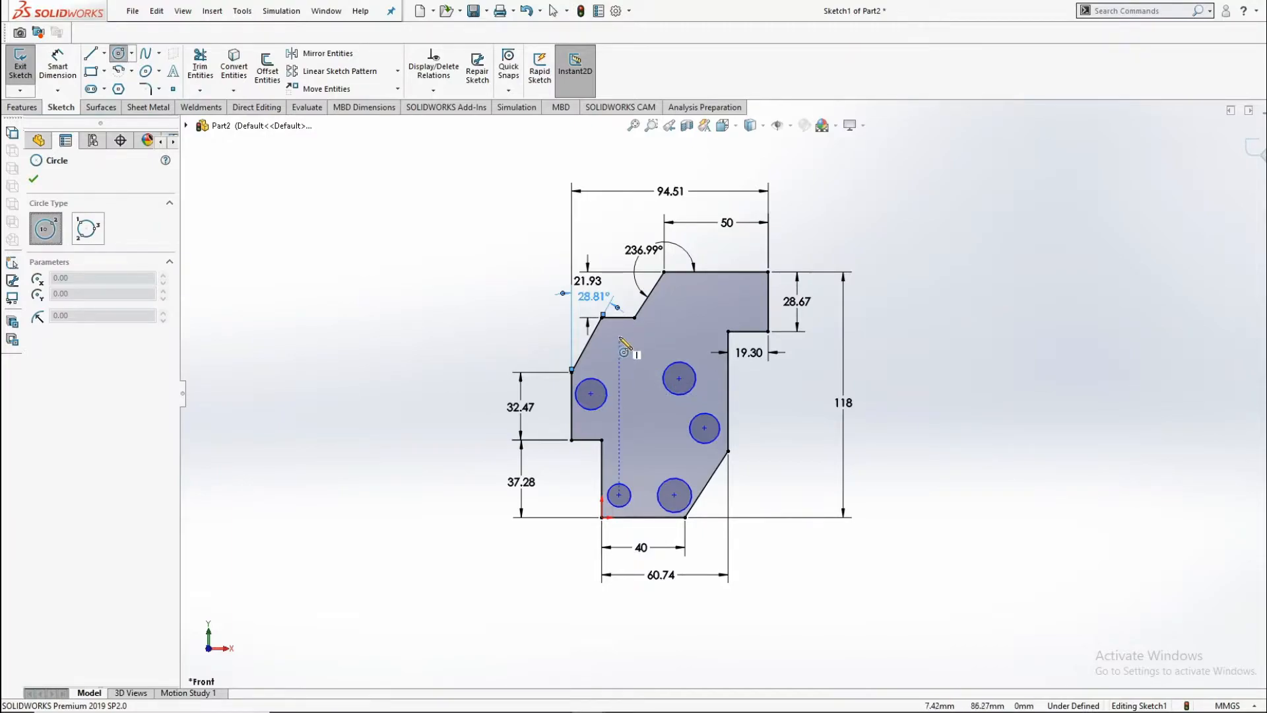
click(619, 336)
click(630, 336)
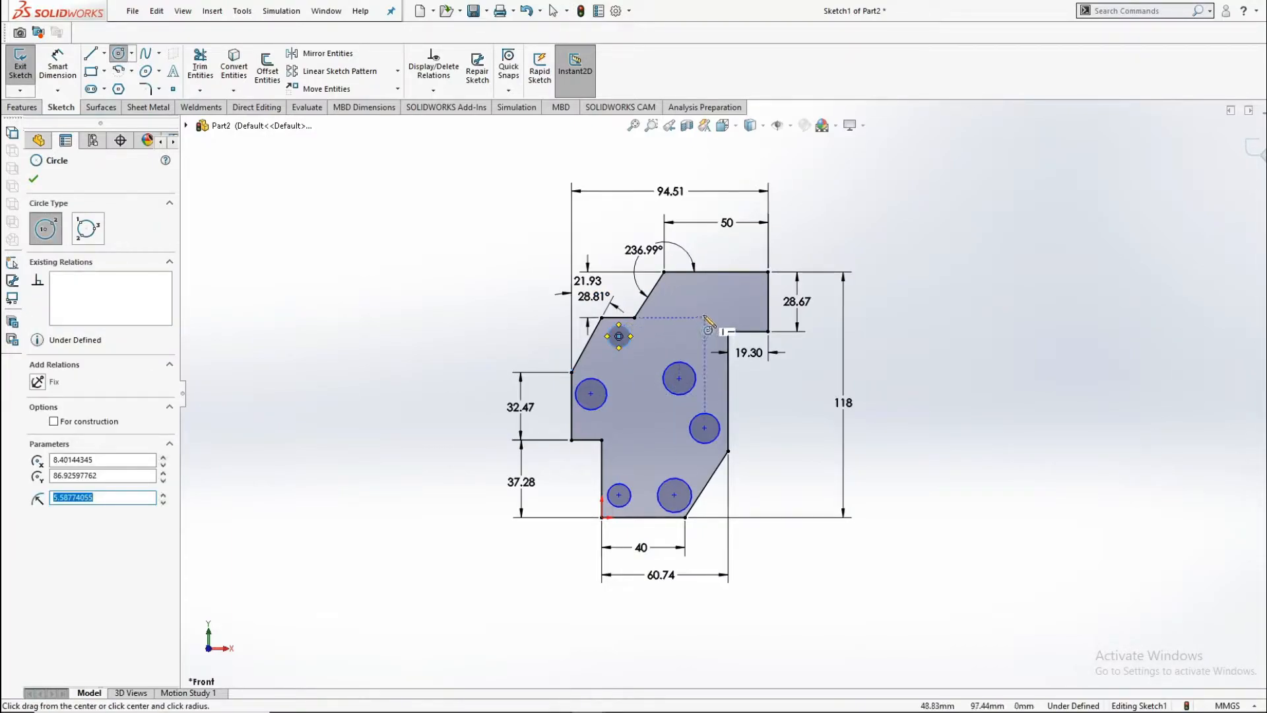
click(714, 308)
click(727, 309)
Step: Dimension the diameter of the lower-right circle near the bottom edge to 10 mm with Smart Dimension
click(58, 63)
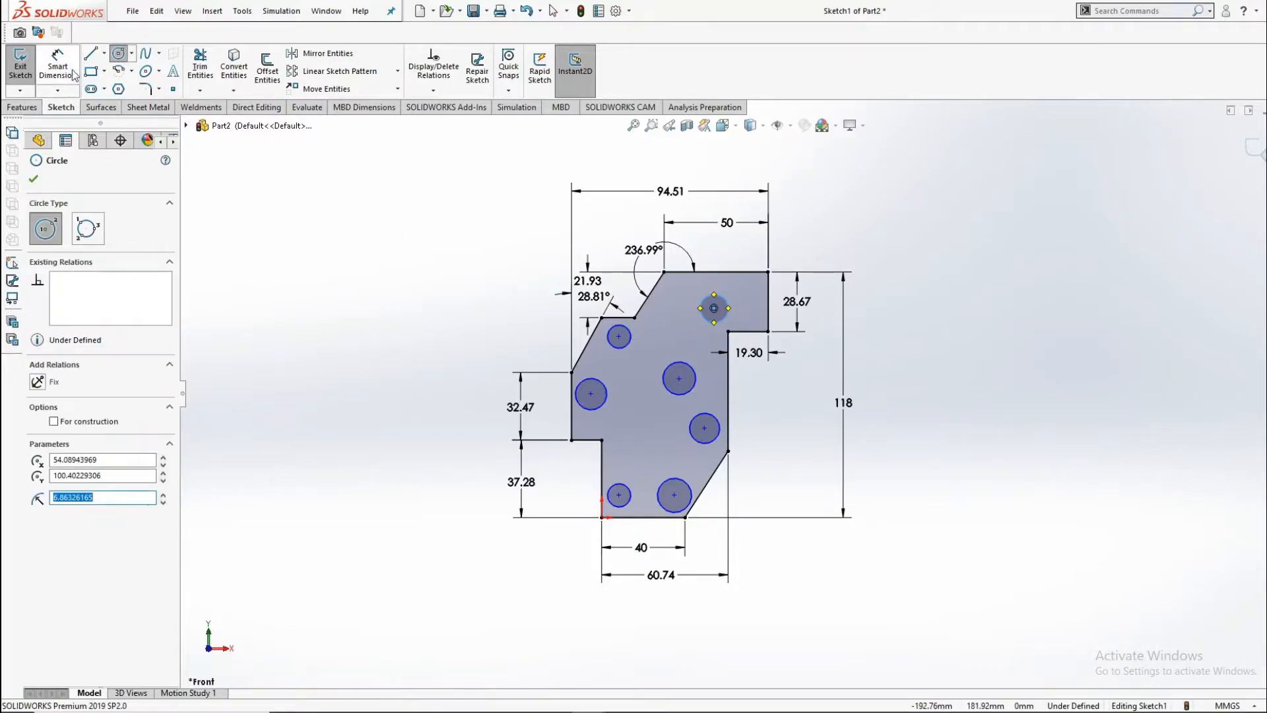
click(671, 477)
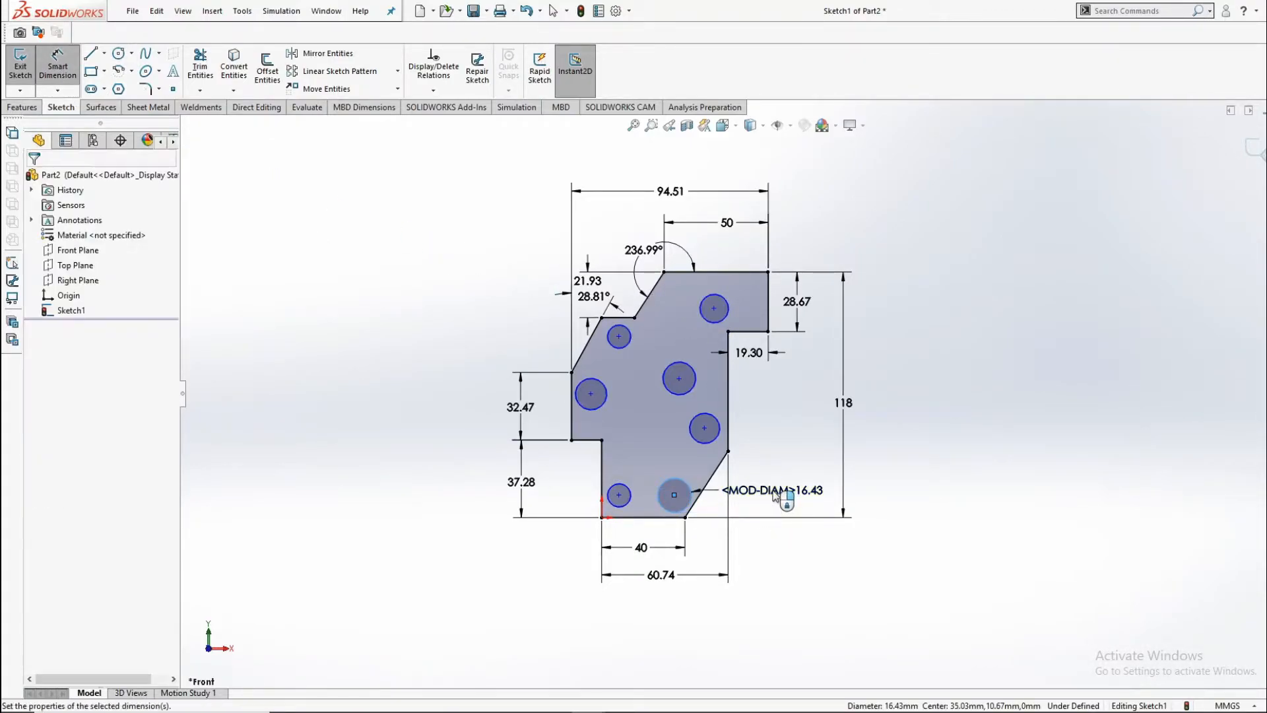
click(776, 497)
text(10)
key(Return)
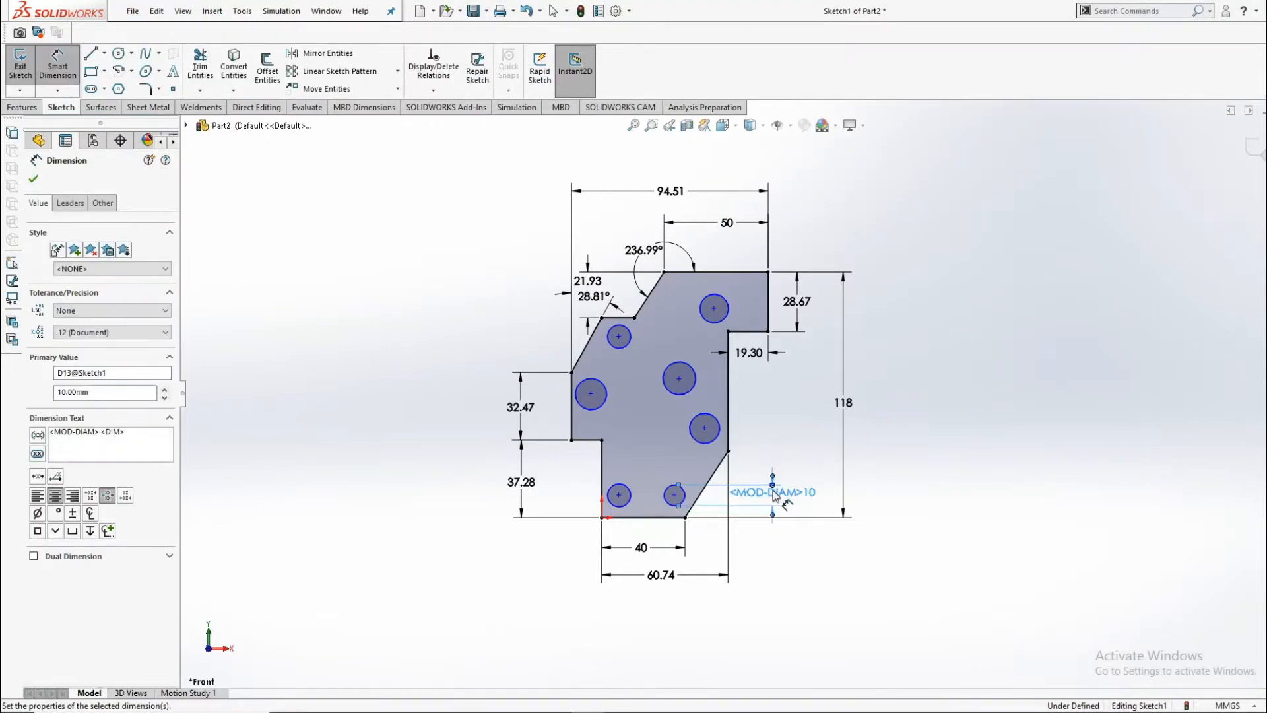
key(Escape)
Step: Apply an Equal relation to all seven circles, including the 10 mm diameter one
click(665, 496)
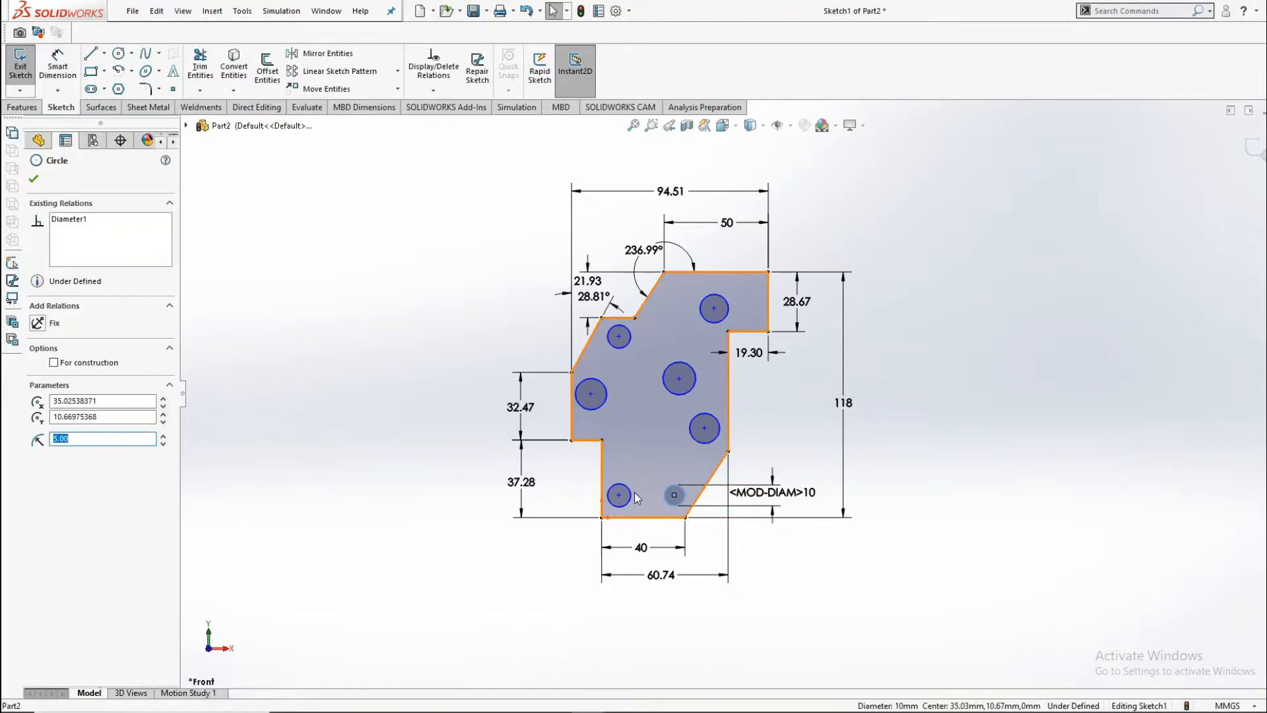
ctrl+click(628, 493)
ctrl+click(692, 438)
ctrl+click(666, 392)
ctrl+click(607, 399)
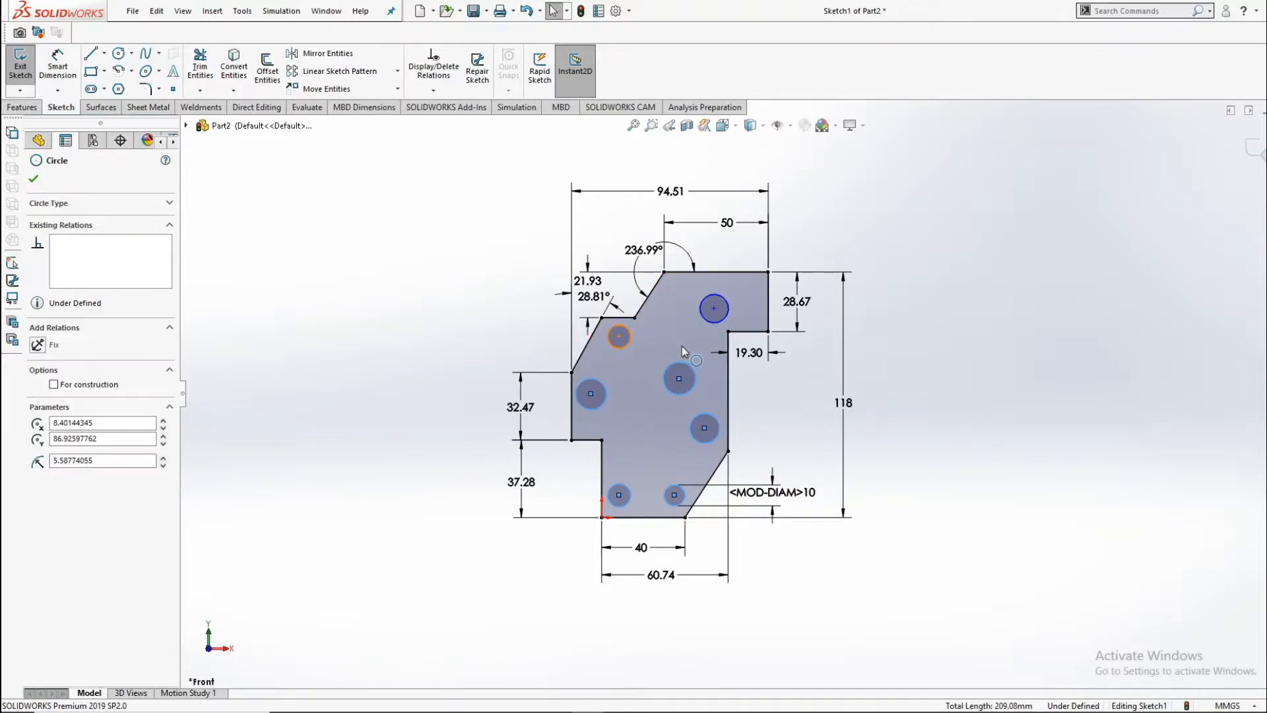
ctrl+click(708, 320)
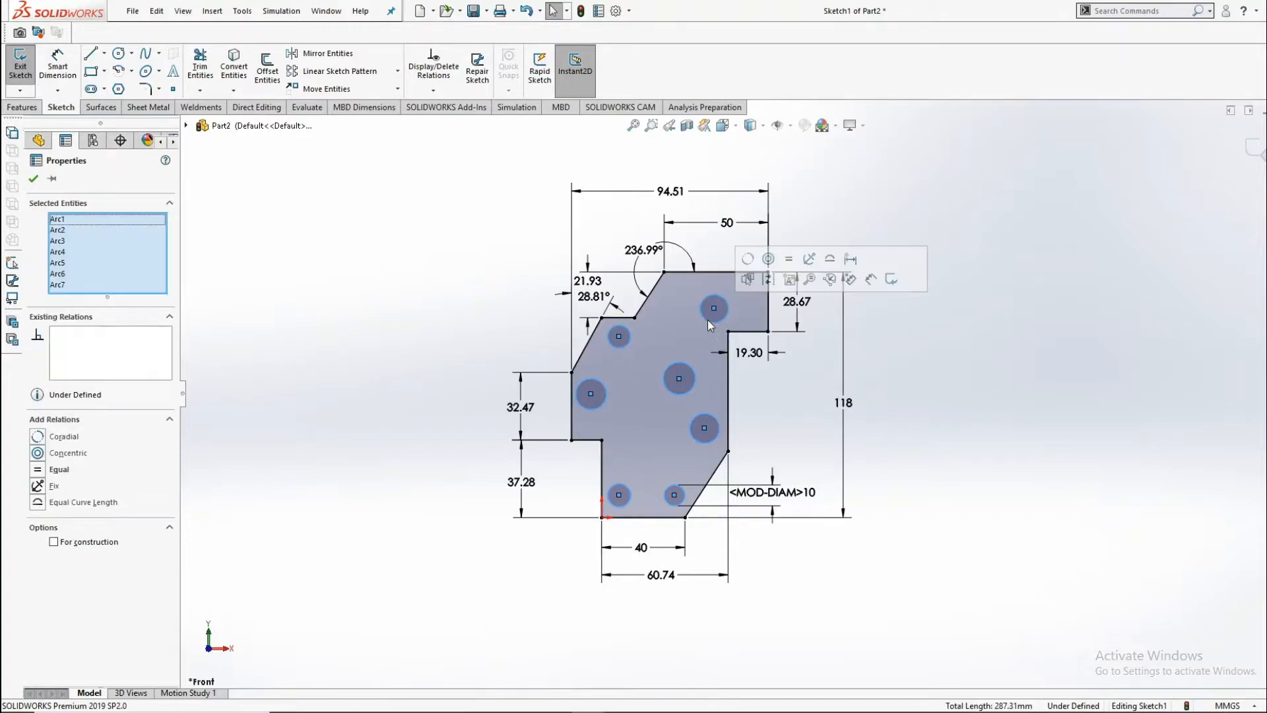
click(790, 260)
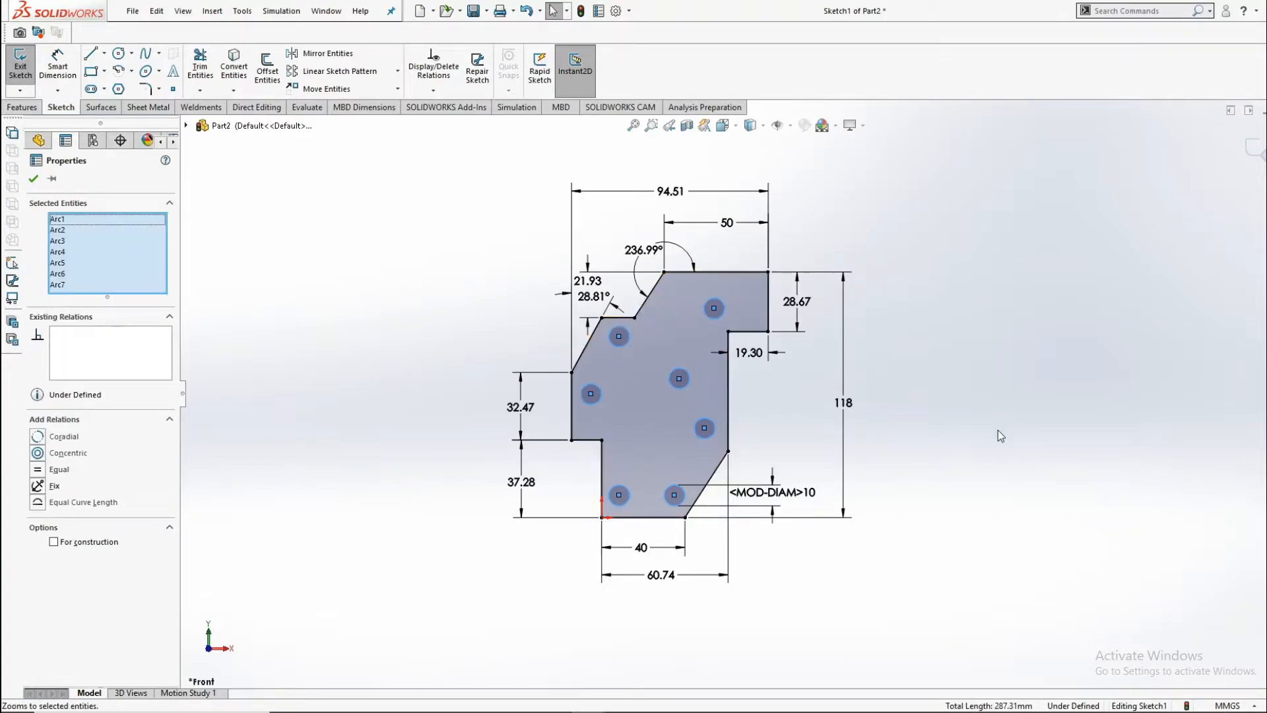
click(998, 430)
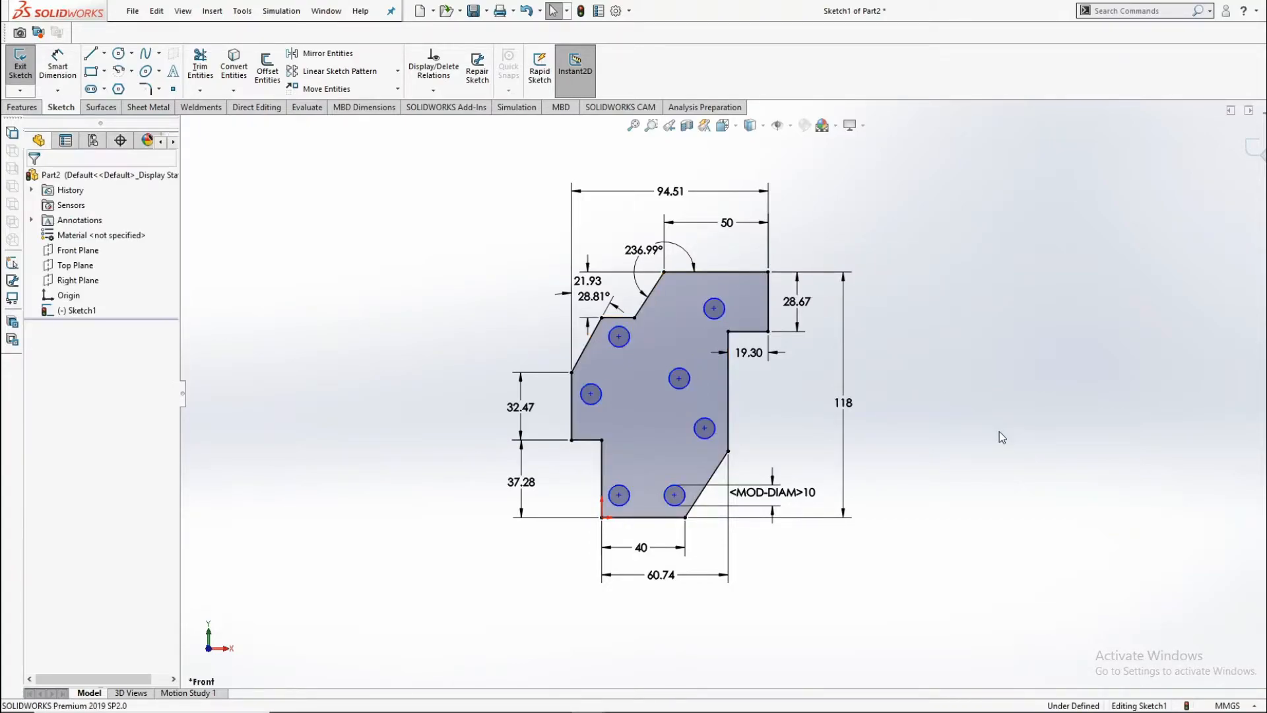
Step: Set the center point of the mid-left circle to X 1.22 and Y 57.14
click(59, 68)
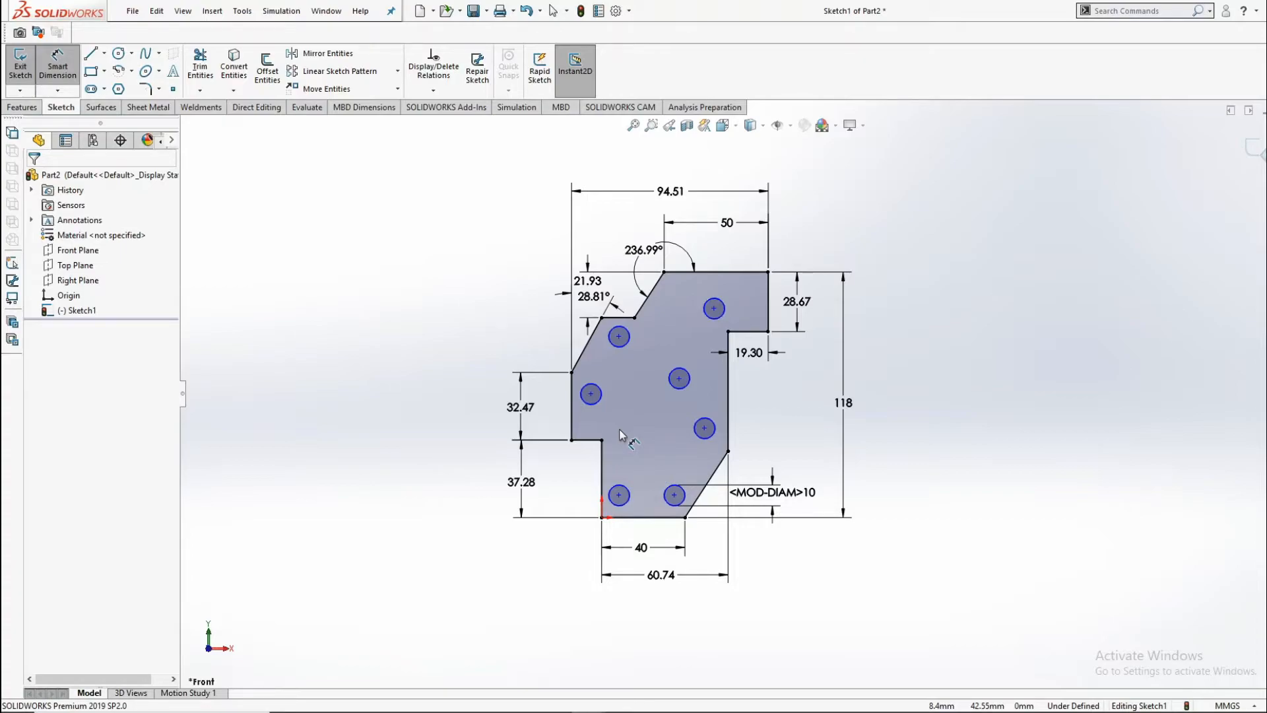
click(591, 394)
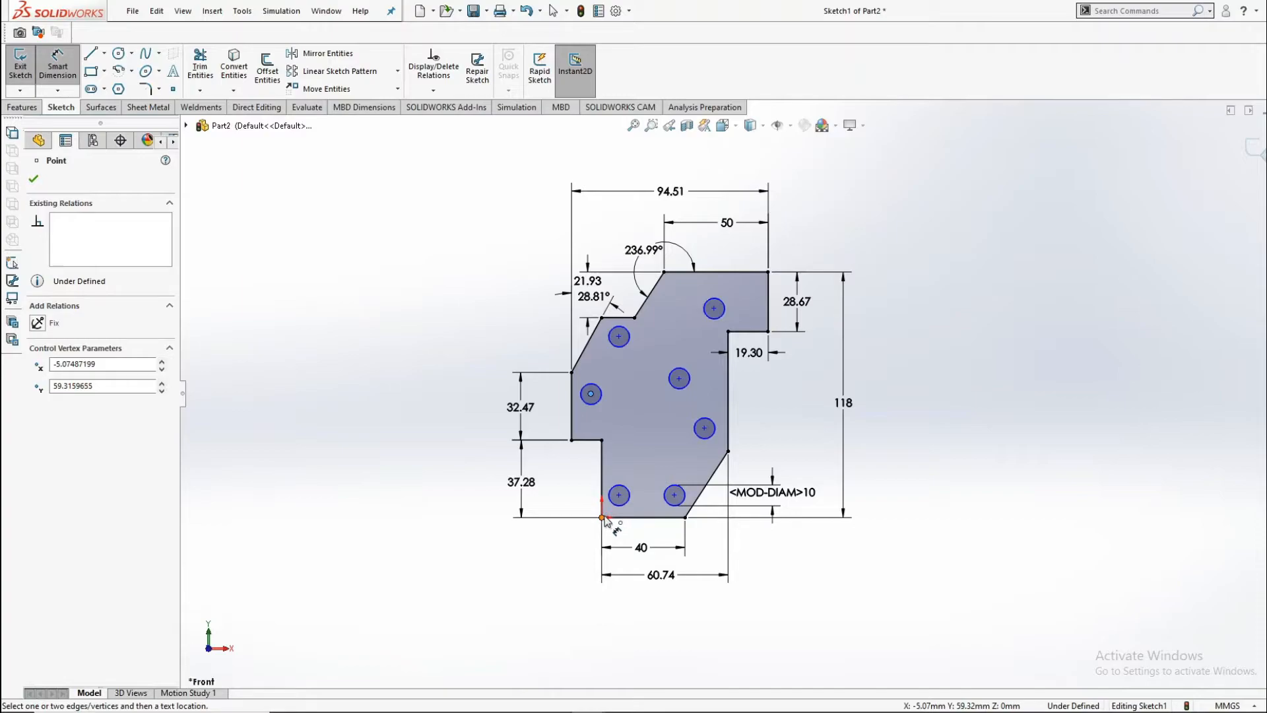
double_click(127, 364)
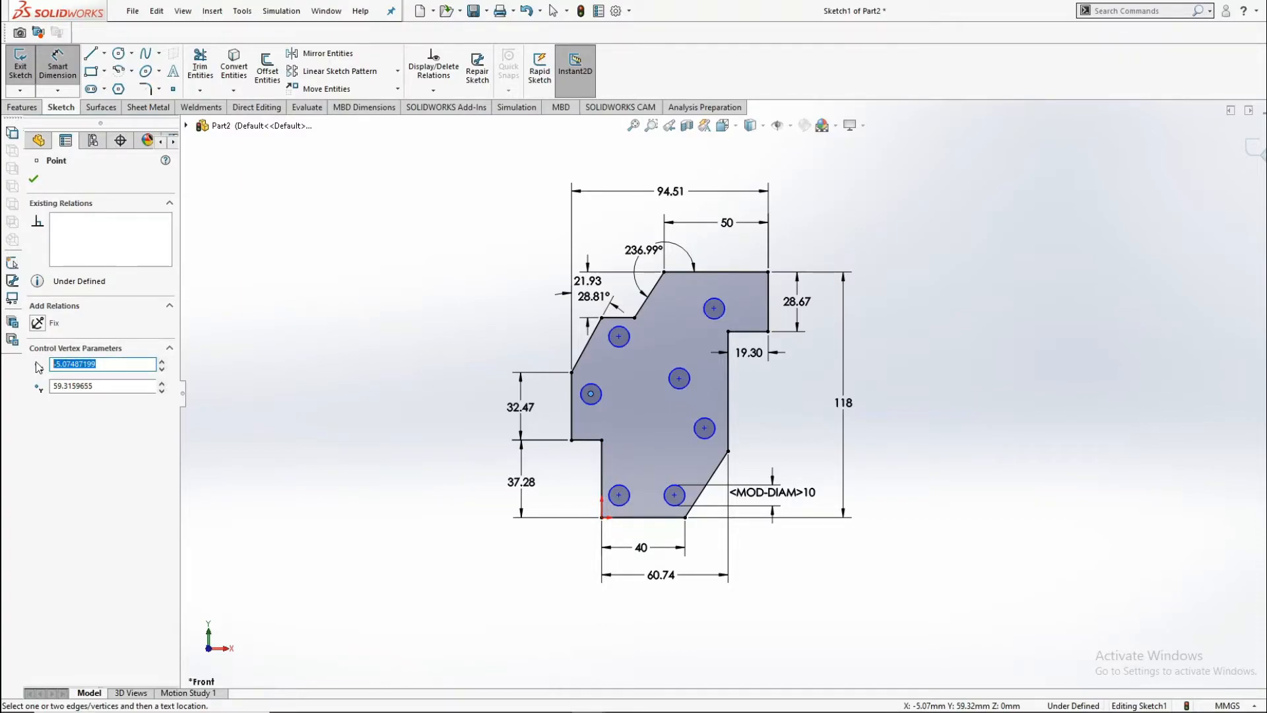
text(1.22)
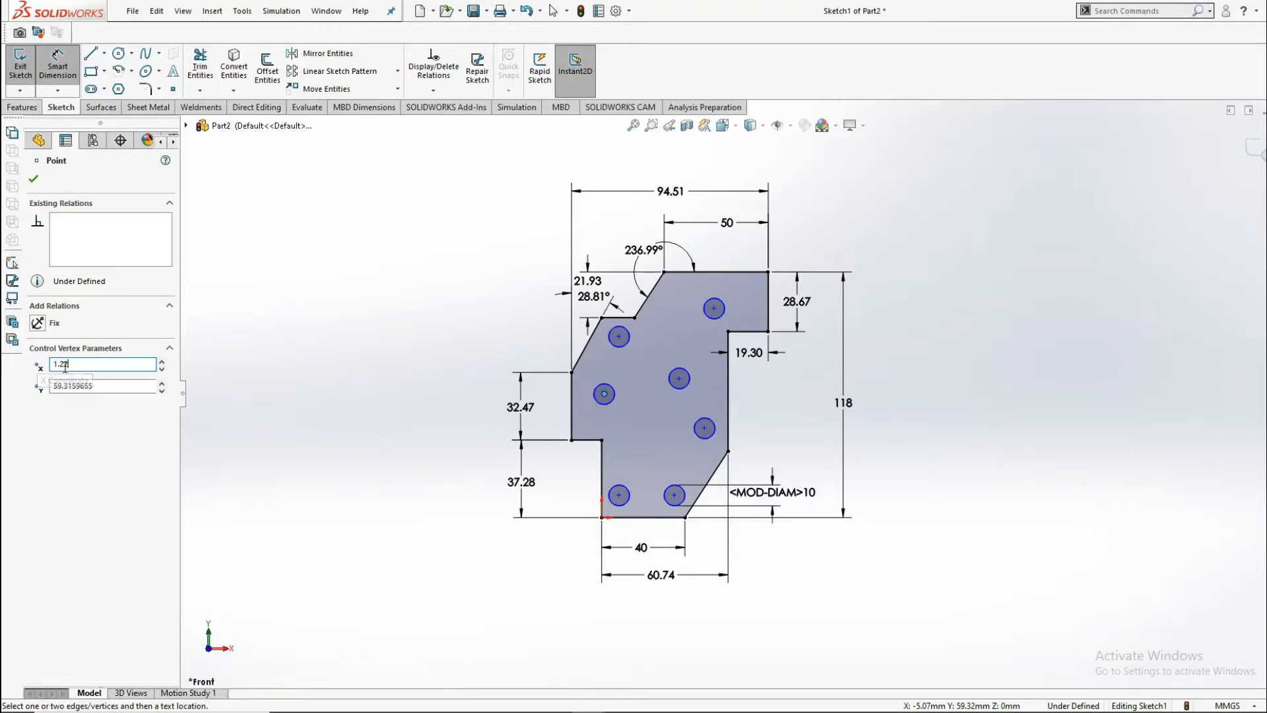
double_click(106, 386)
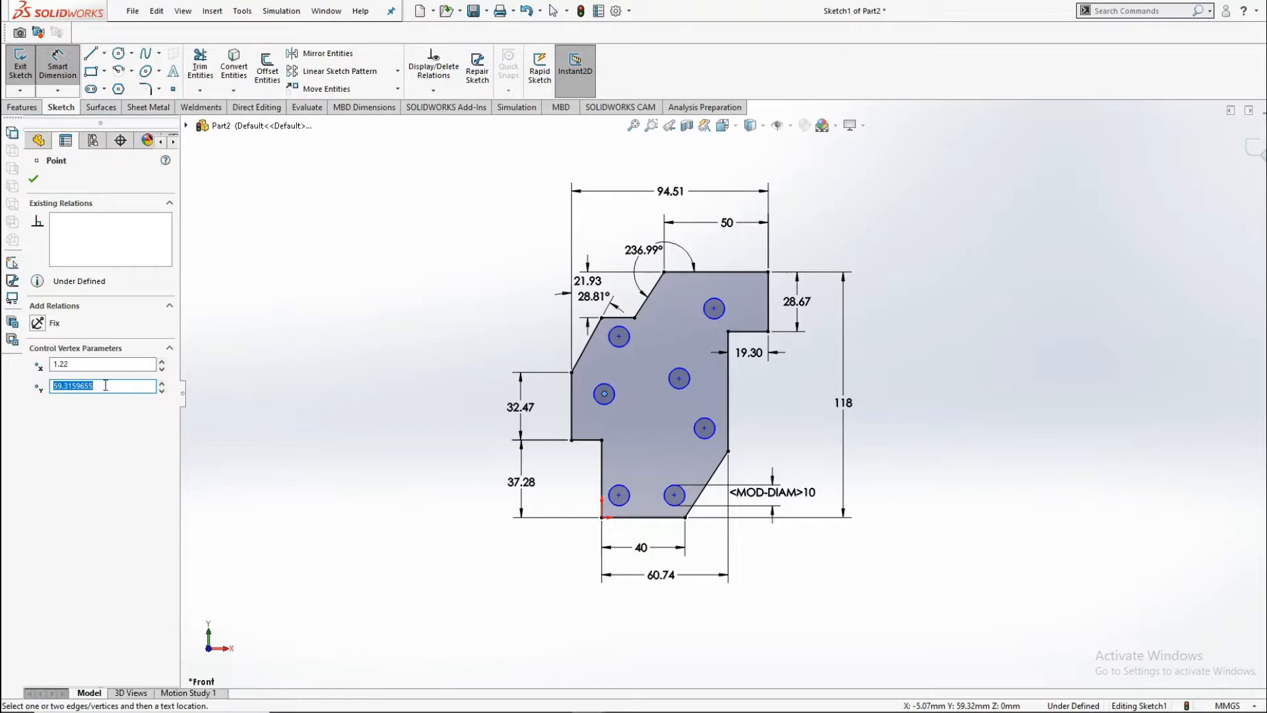
text(57.14)
key(Return)
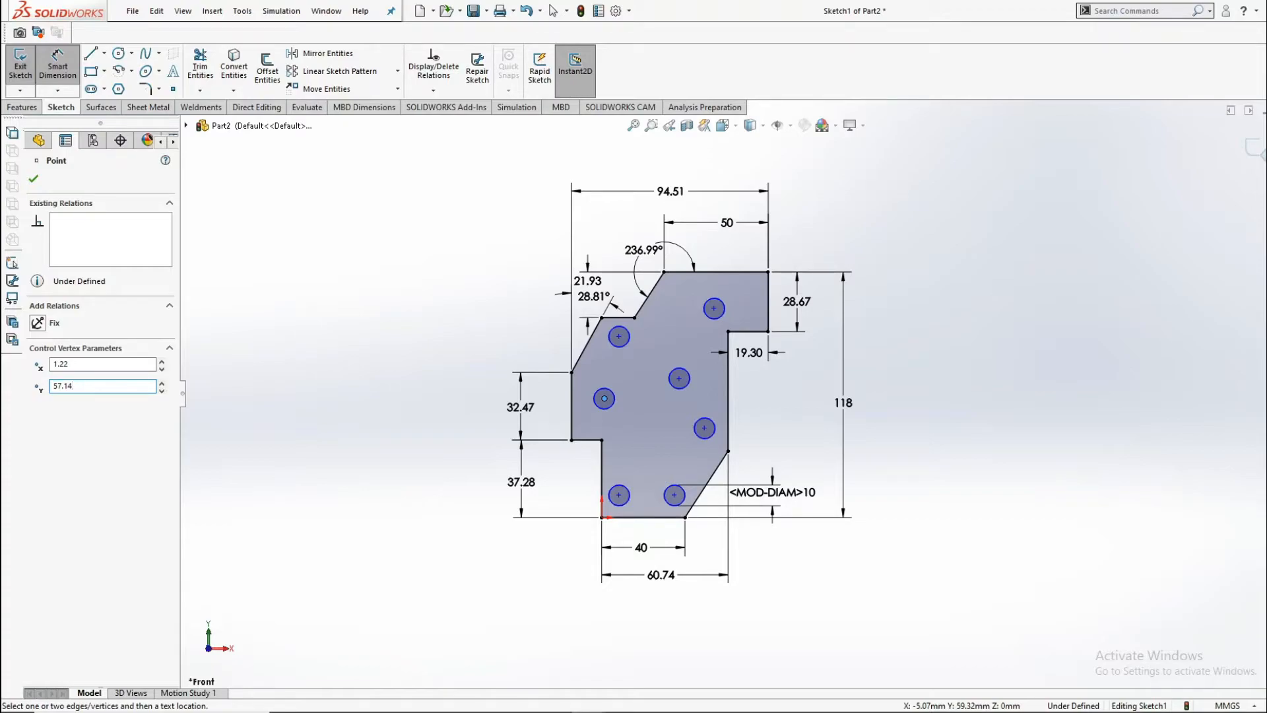
click(618, 336)
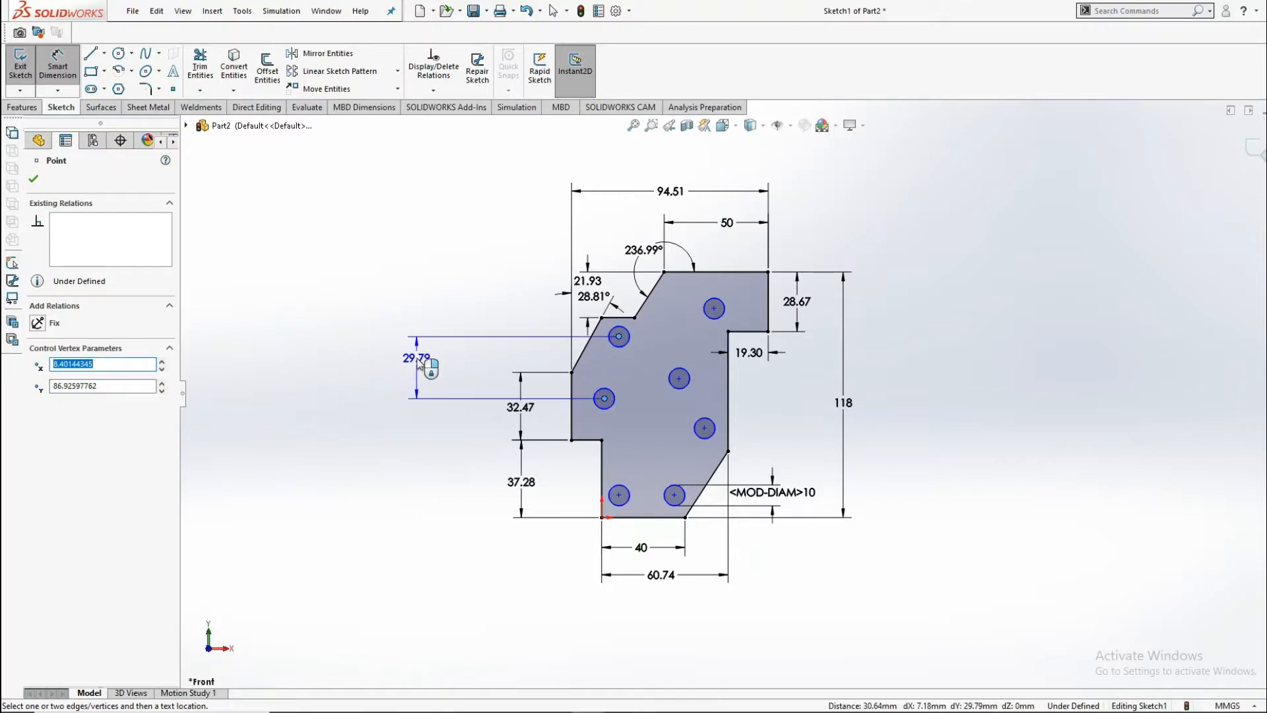
key(Escape)
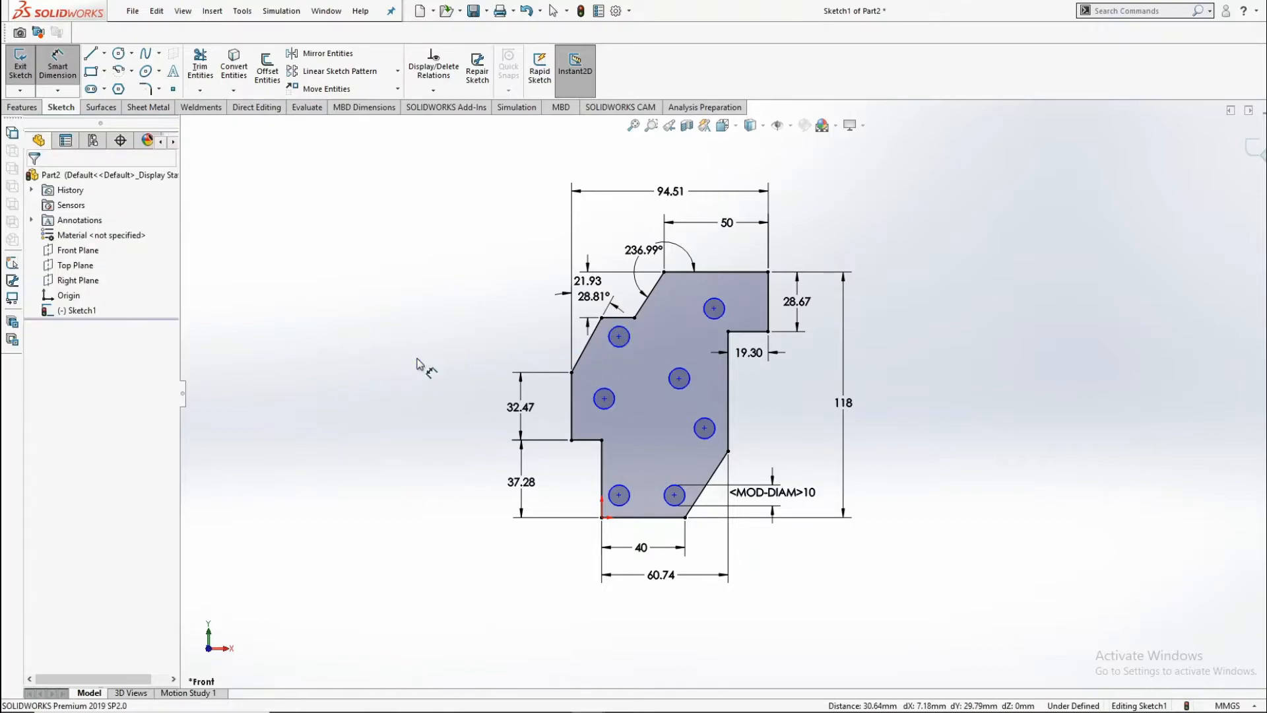
key(Escape)
Step: Set the center point of the upper-left circle to X 10.27 and Y 84
click(619, 336)
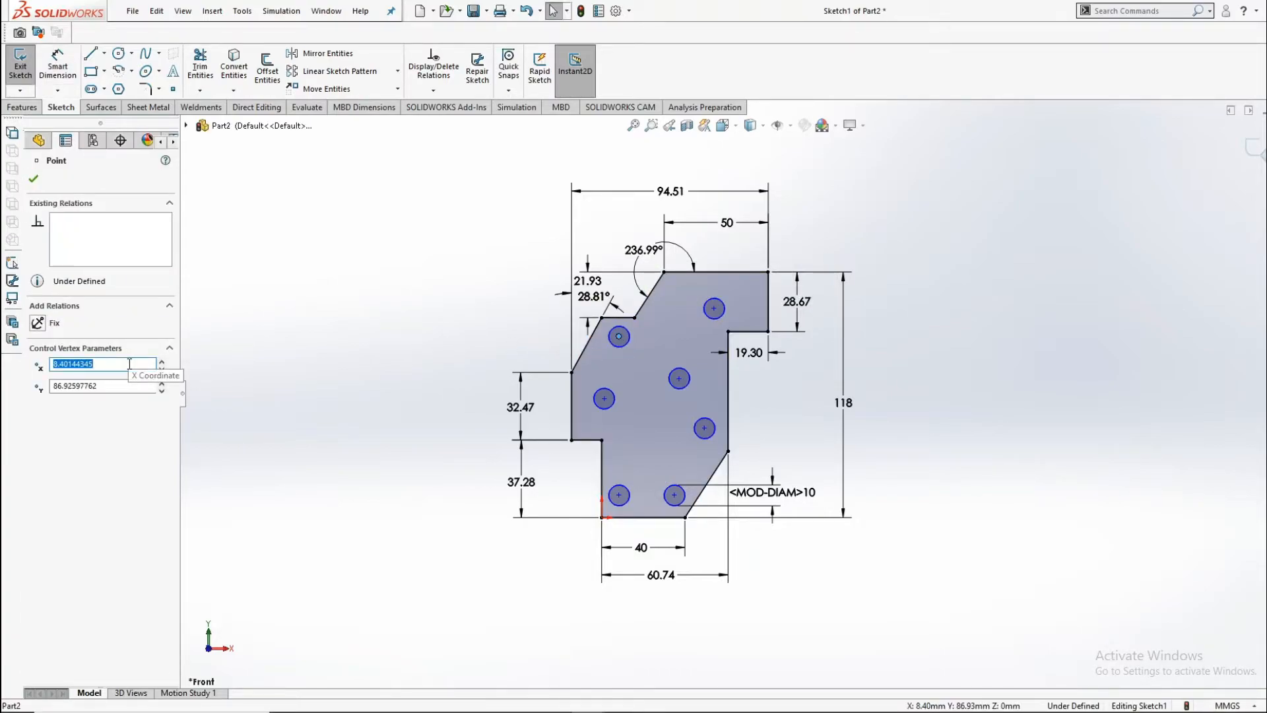
text(10.27)
click(120, 386)
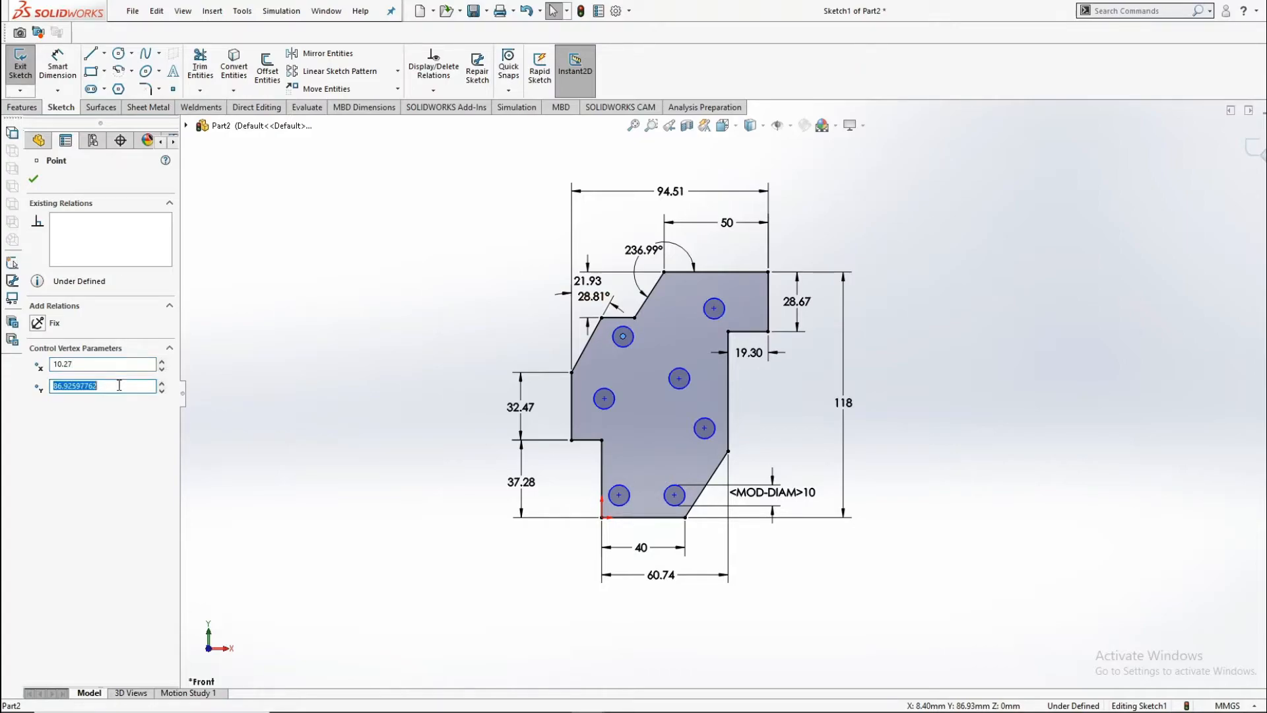
text(84)
key(Return)
Step: Set the center point of the lower-left circle to X 15 and Y 25
click(618, 495)
text(15)
key(Return)
double_click(129, 386)
text(25)
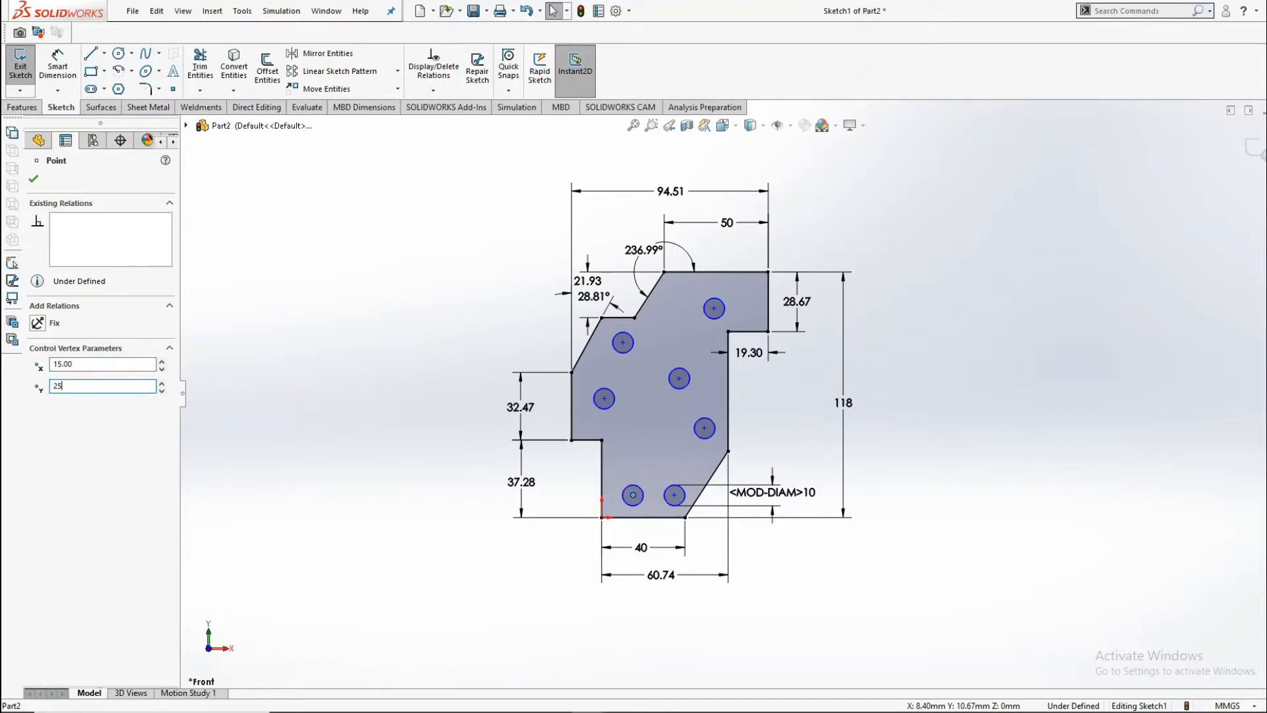
key(Return)
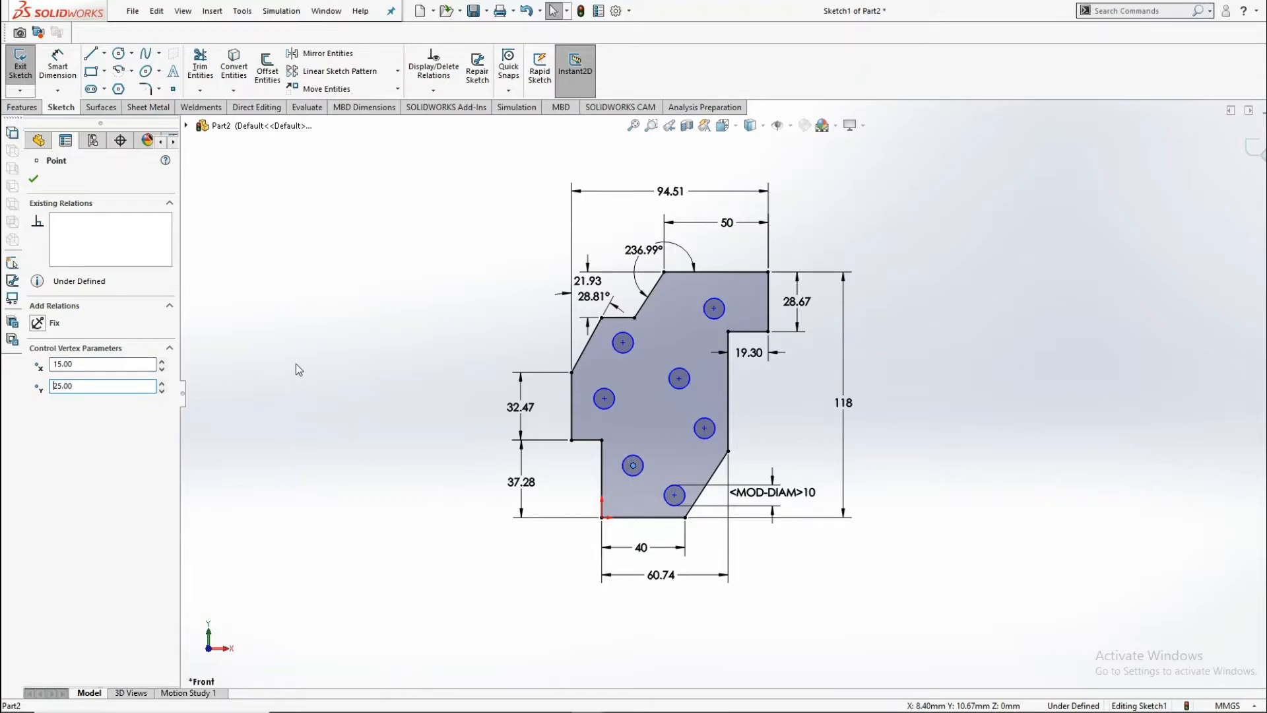
Step: Set the center point of the circle in the middle of the plate to X 32.38 and Y 75.51
click(680, 379)
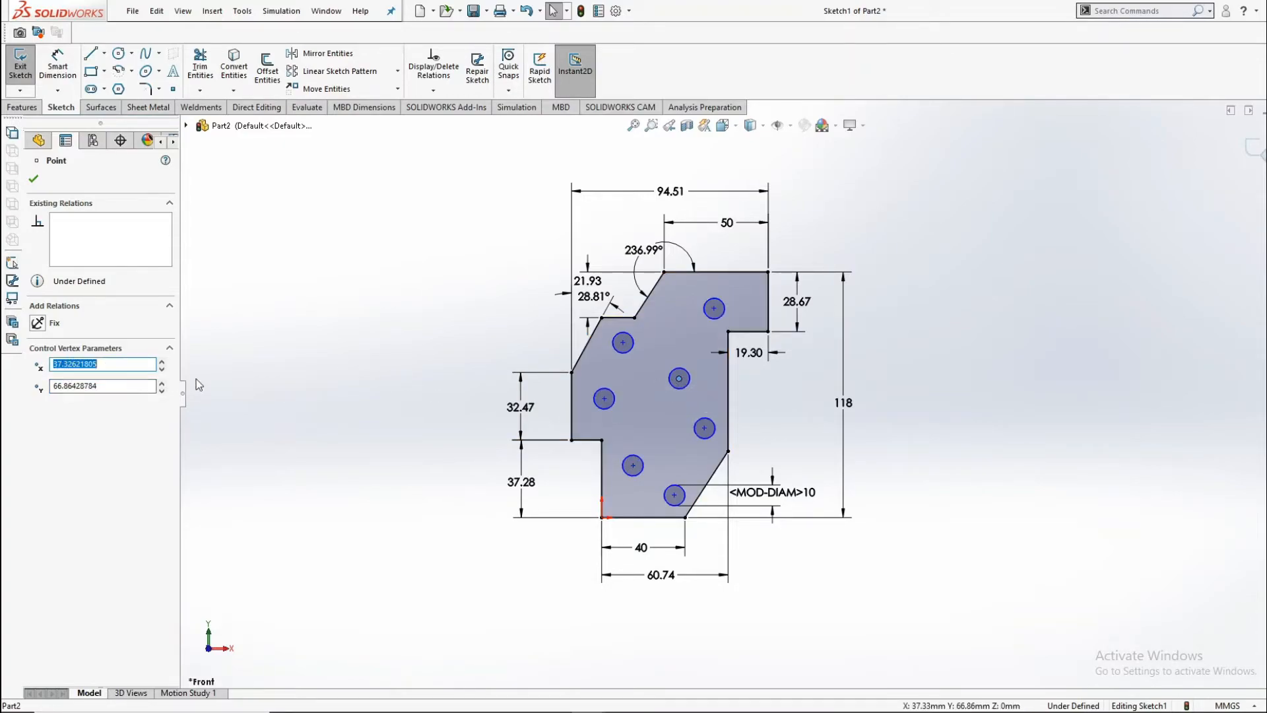
text(32.38)
key(Return)
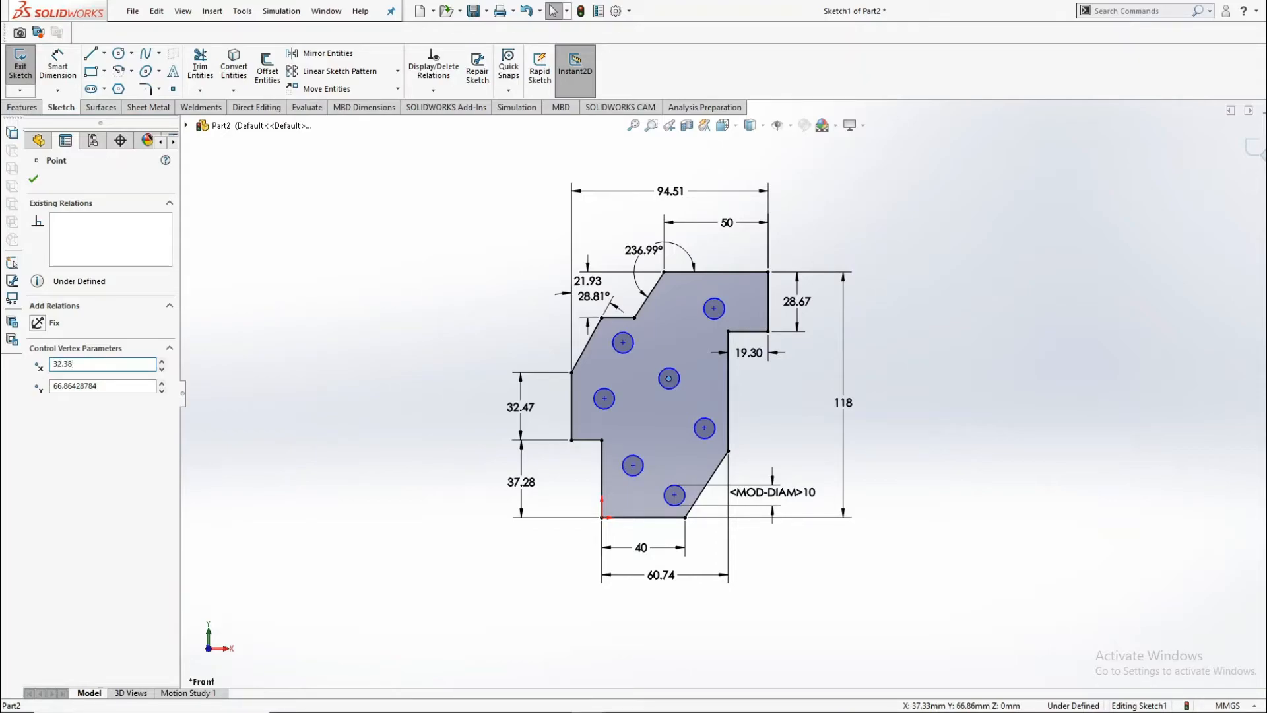
double_click(110, 386)
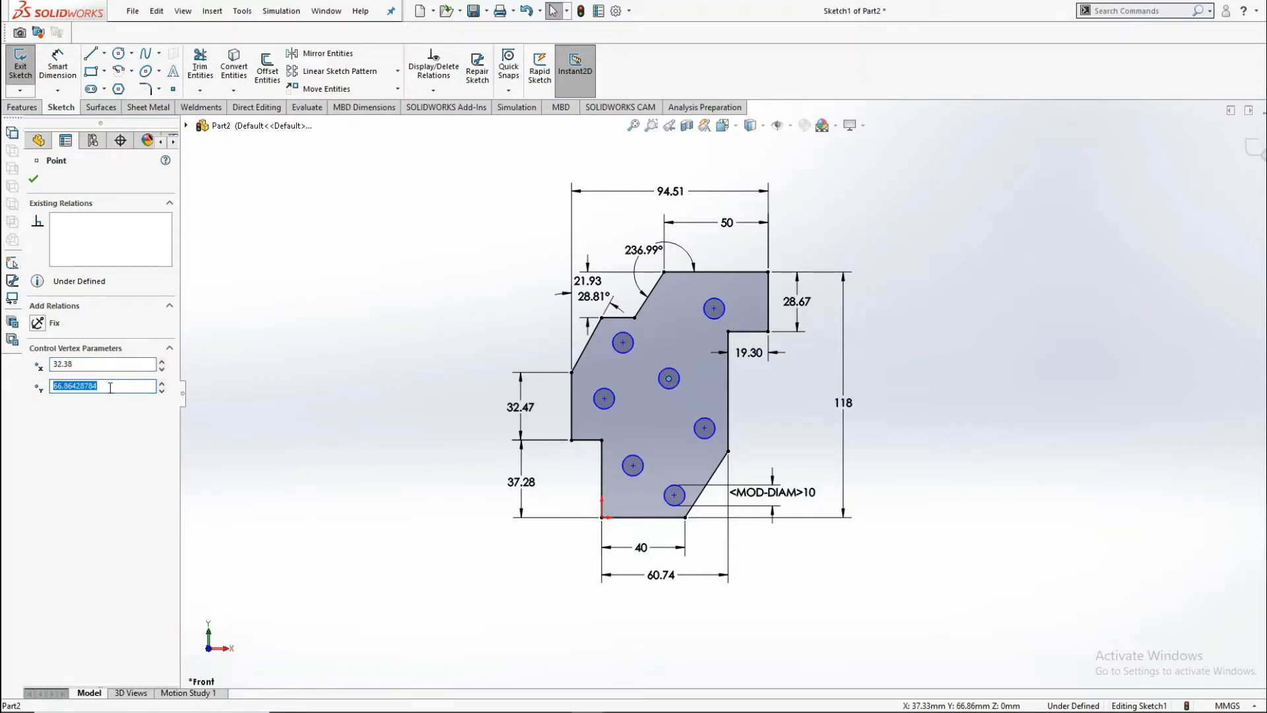
text(75.51)
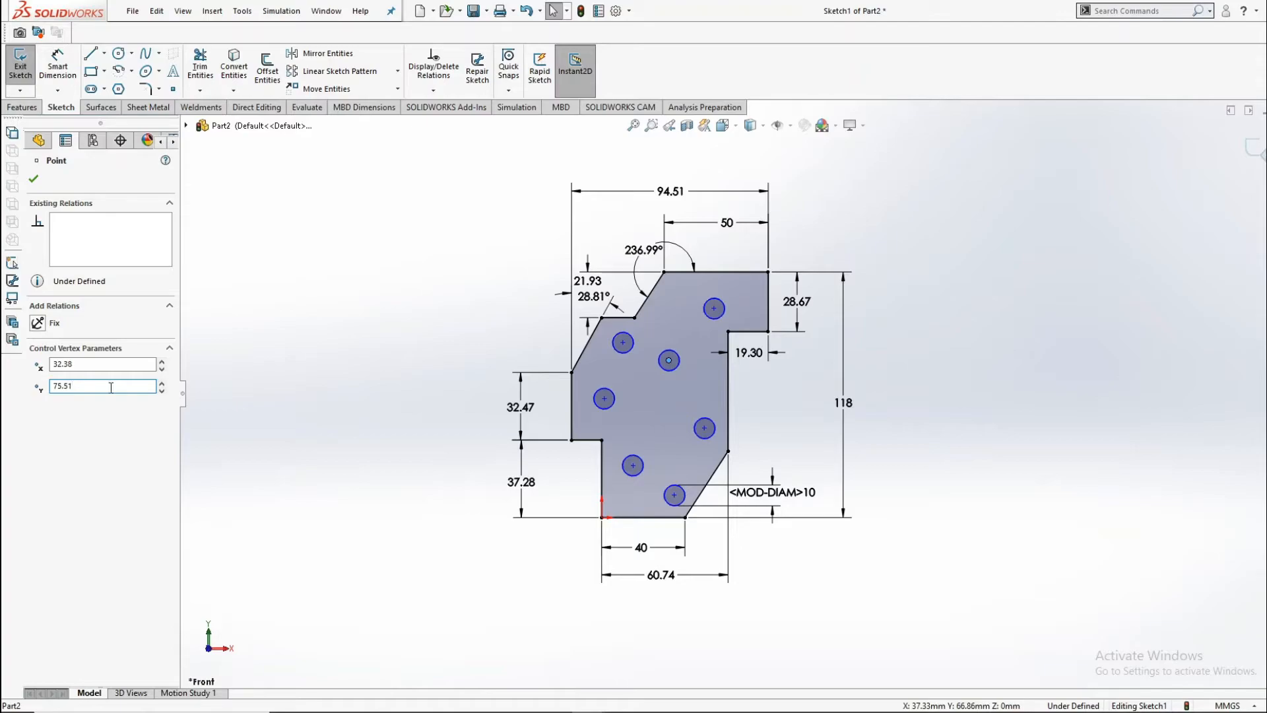
Step: Set the center point of the lowest circle, the one carrying the 10 mm diameter dimension, to X 38.51 and Y 25
click(674, 496)
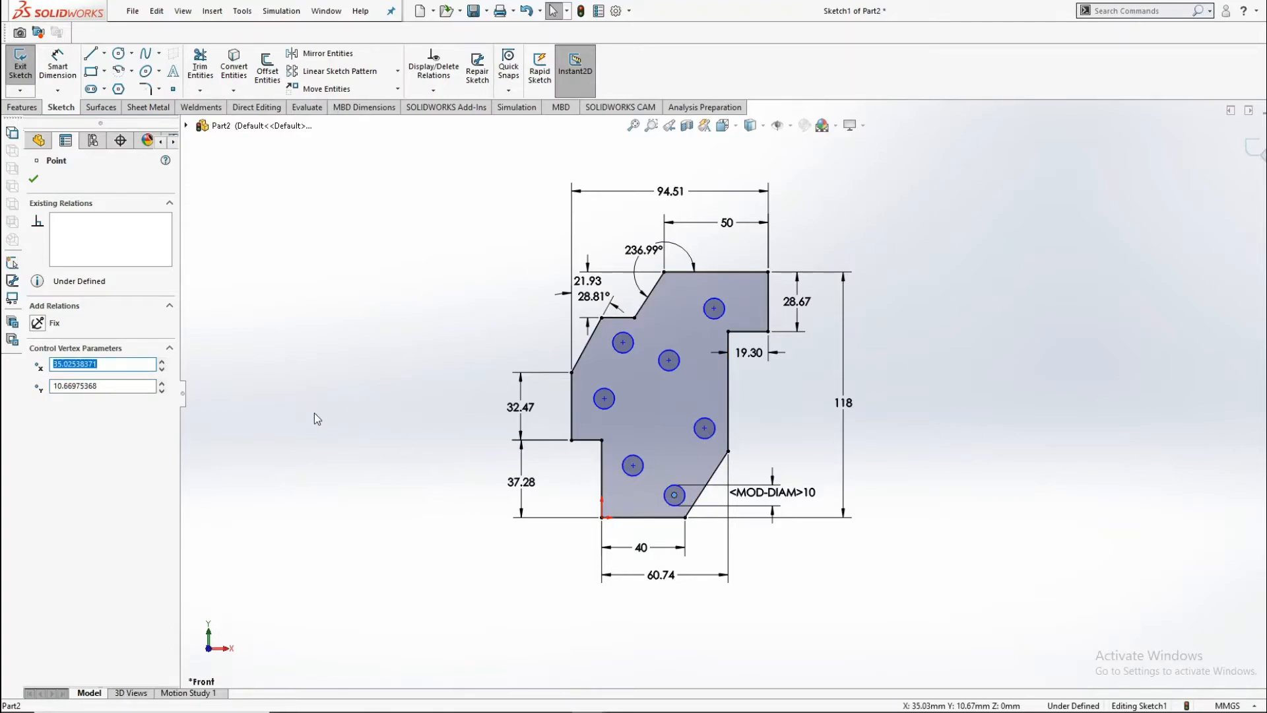
text(3)
key(Return)
double_click(103, 386)
text(25)
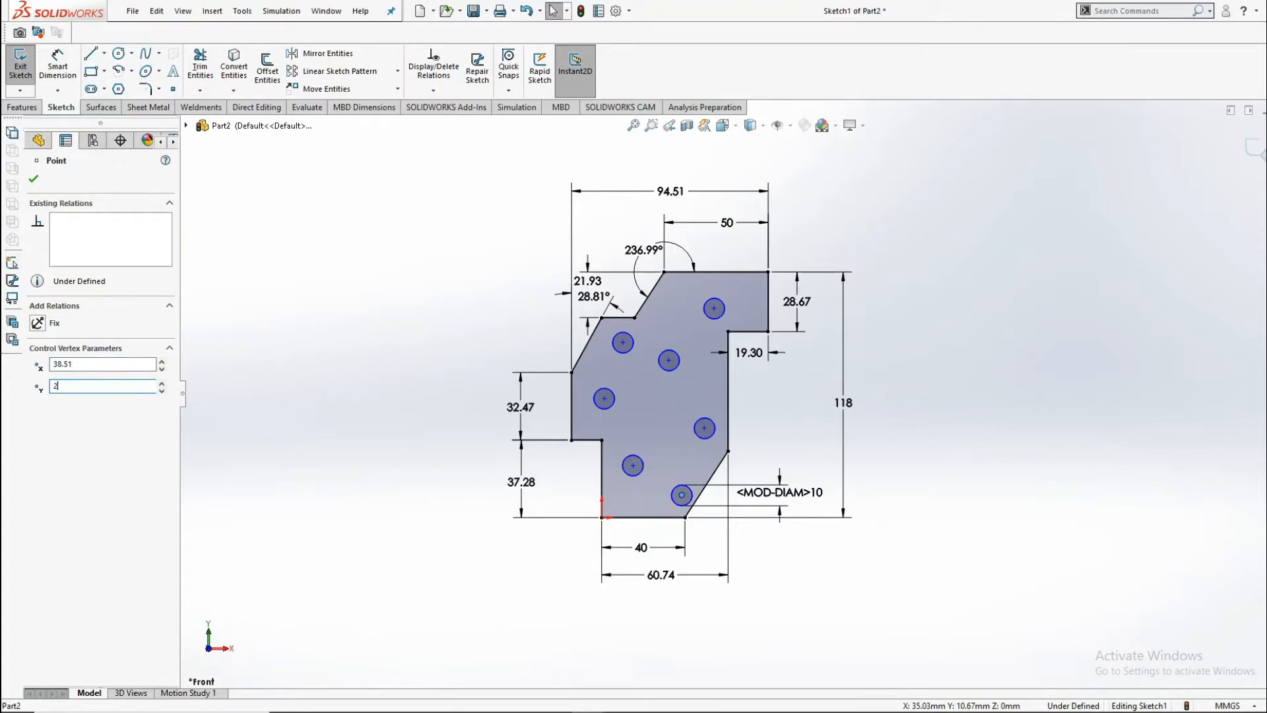
key(Return)
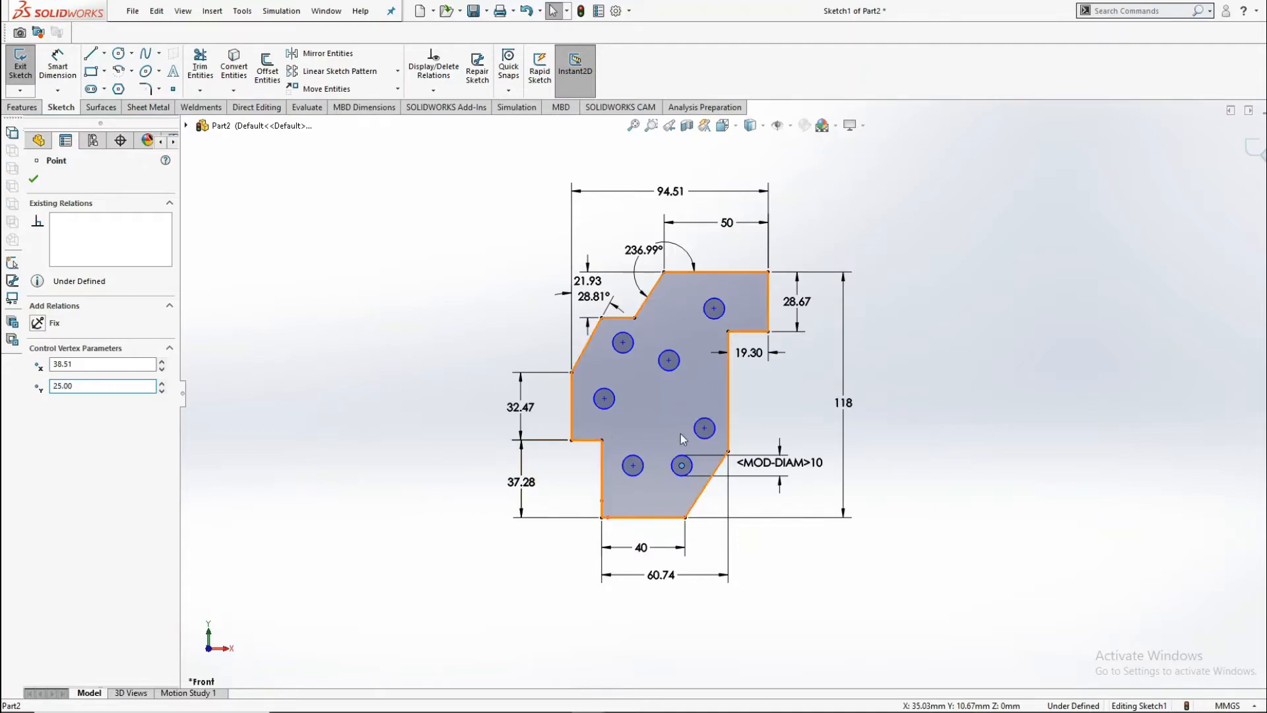
Step: Set the center point of the mid-right circle to X 46.50 and Y 52.61
click(705, 427)
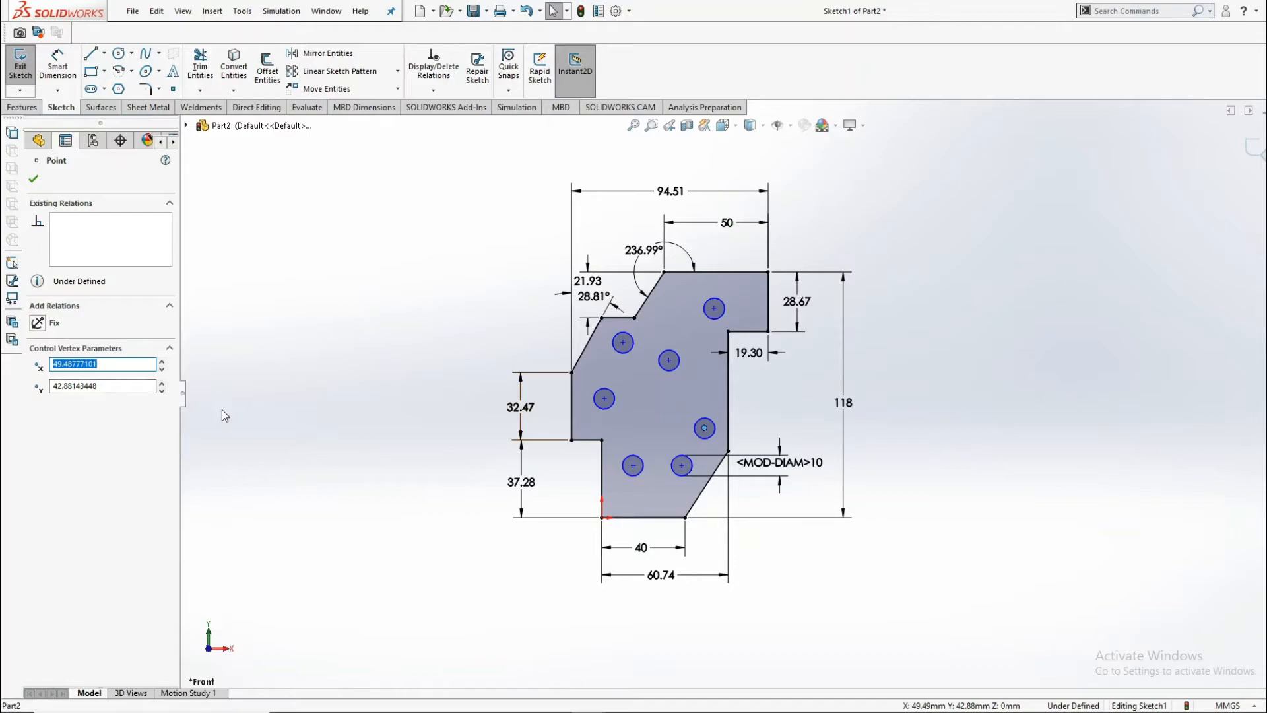
text(46.50)
key(Return)
click(119, 391)
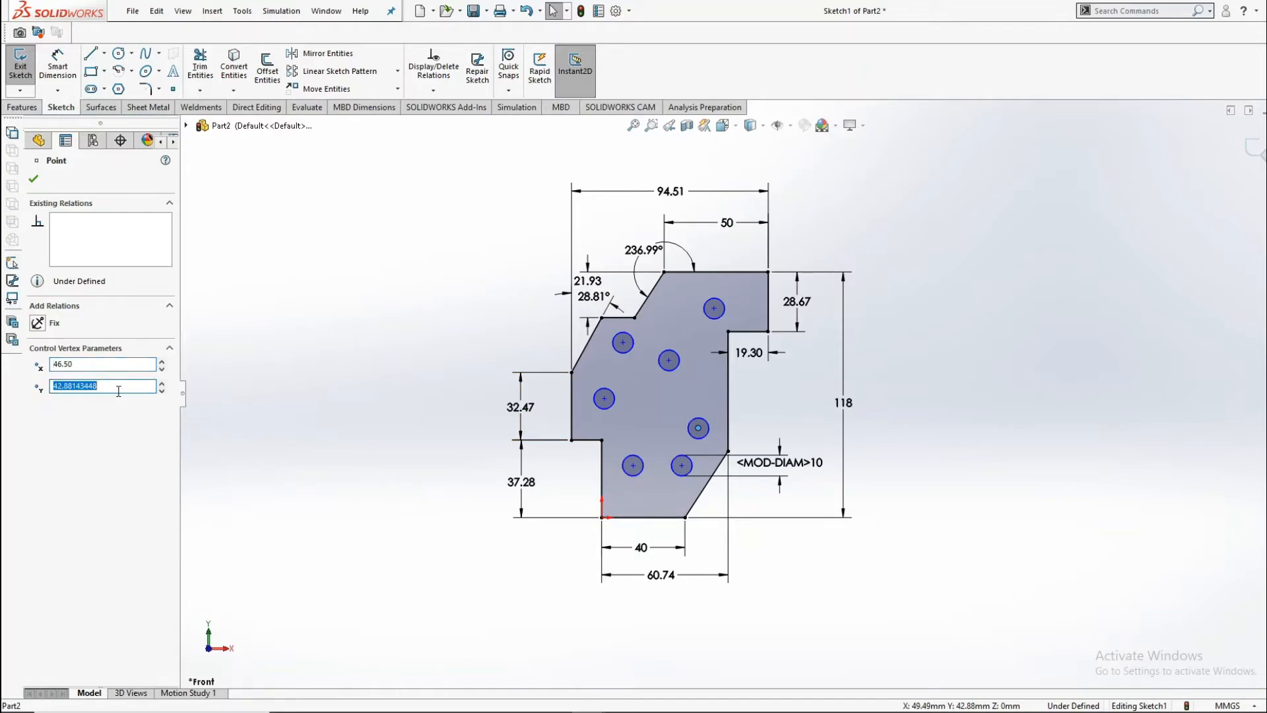
text(52.61)
key(Return)
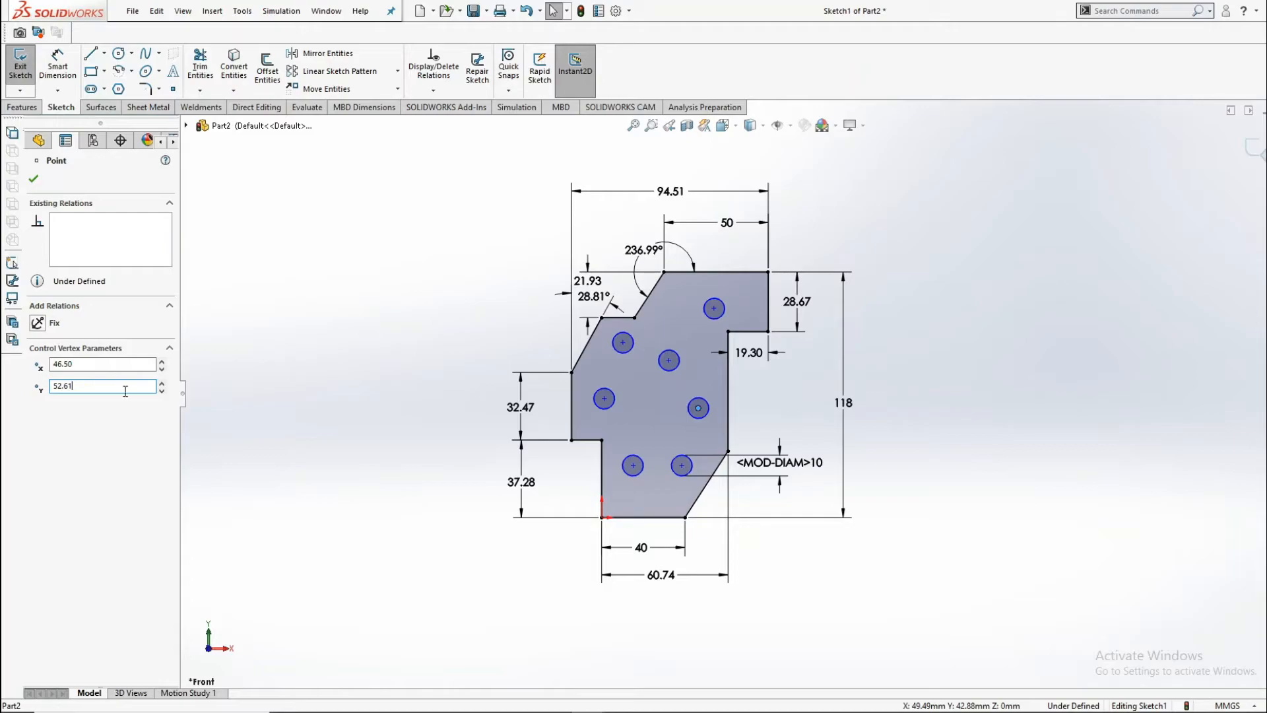
Step: Set the center point of the upper-right circle to X 46.50 and Y 101.88, and finish editing the point
click(718, 308)
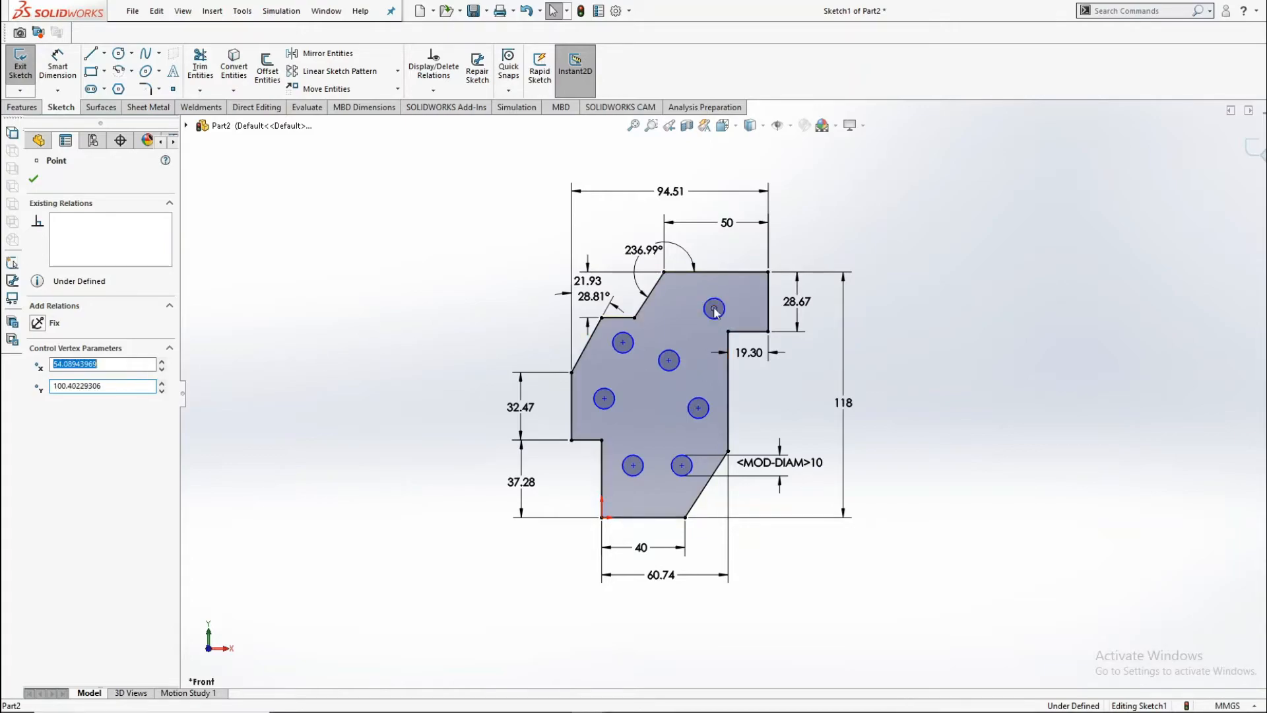
text(46.5)
key(Return)
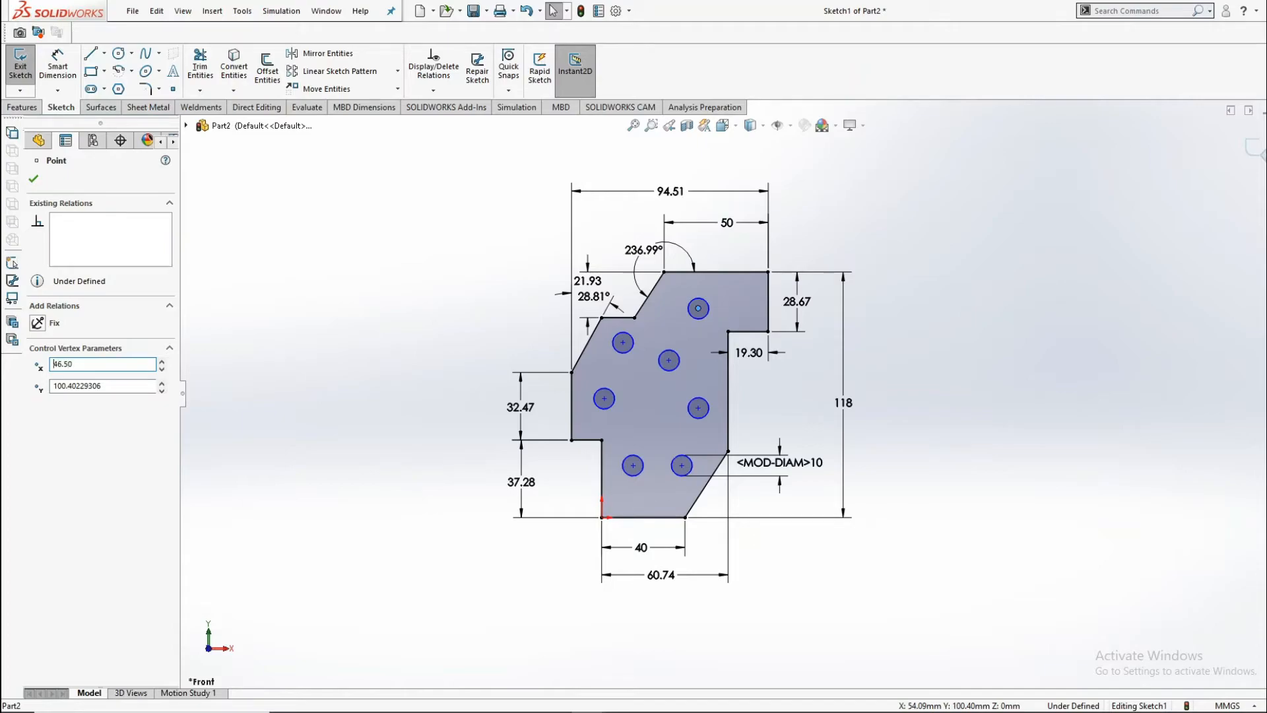
click(116, 386)
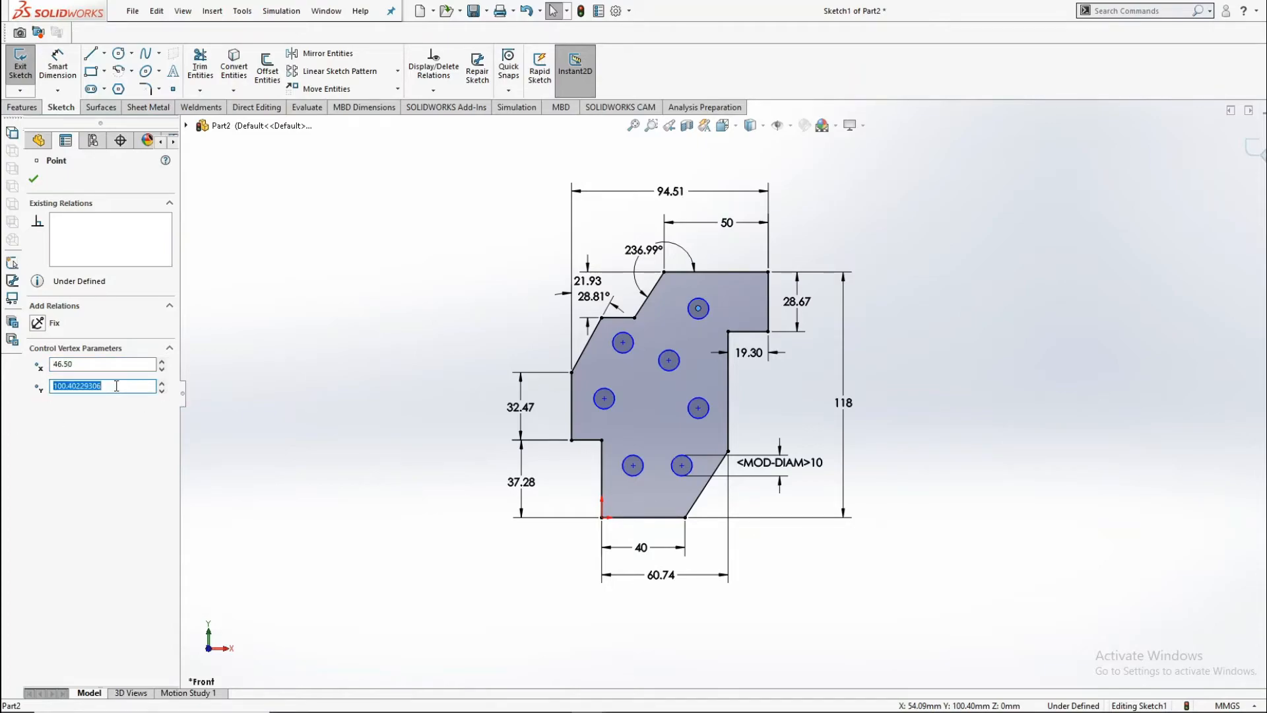
text(101.88)
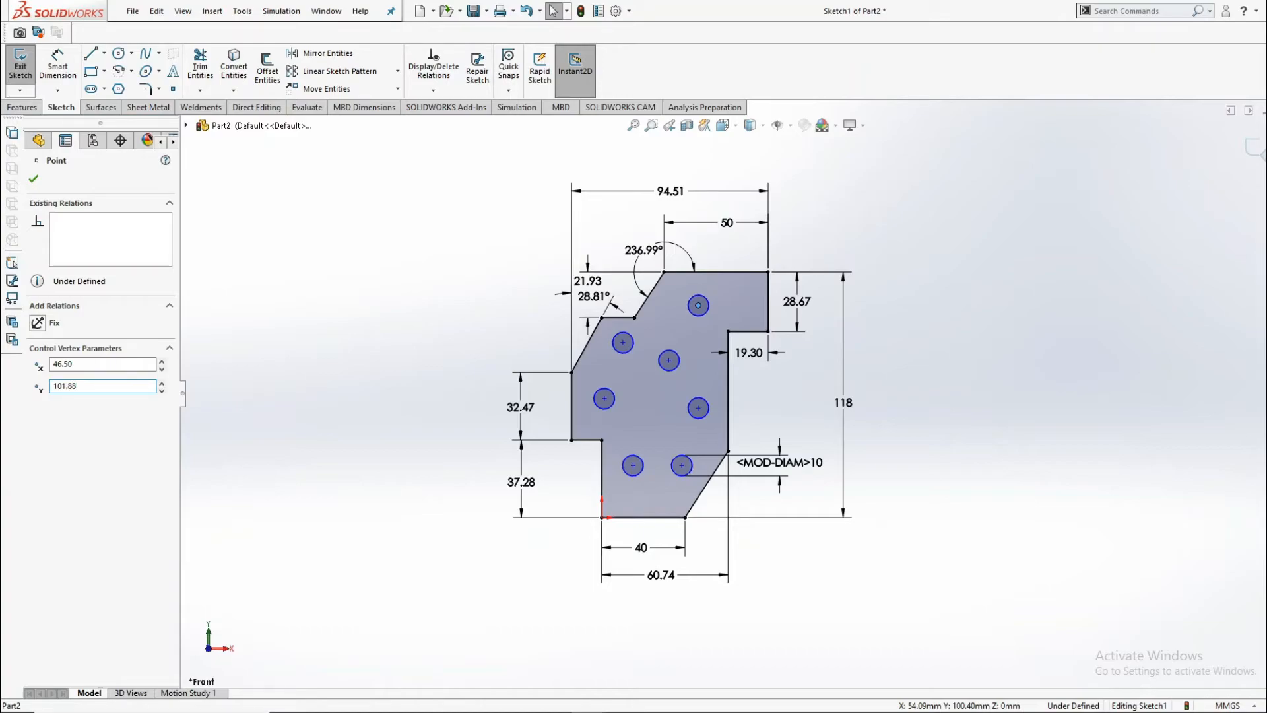
click(35, 180)
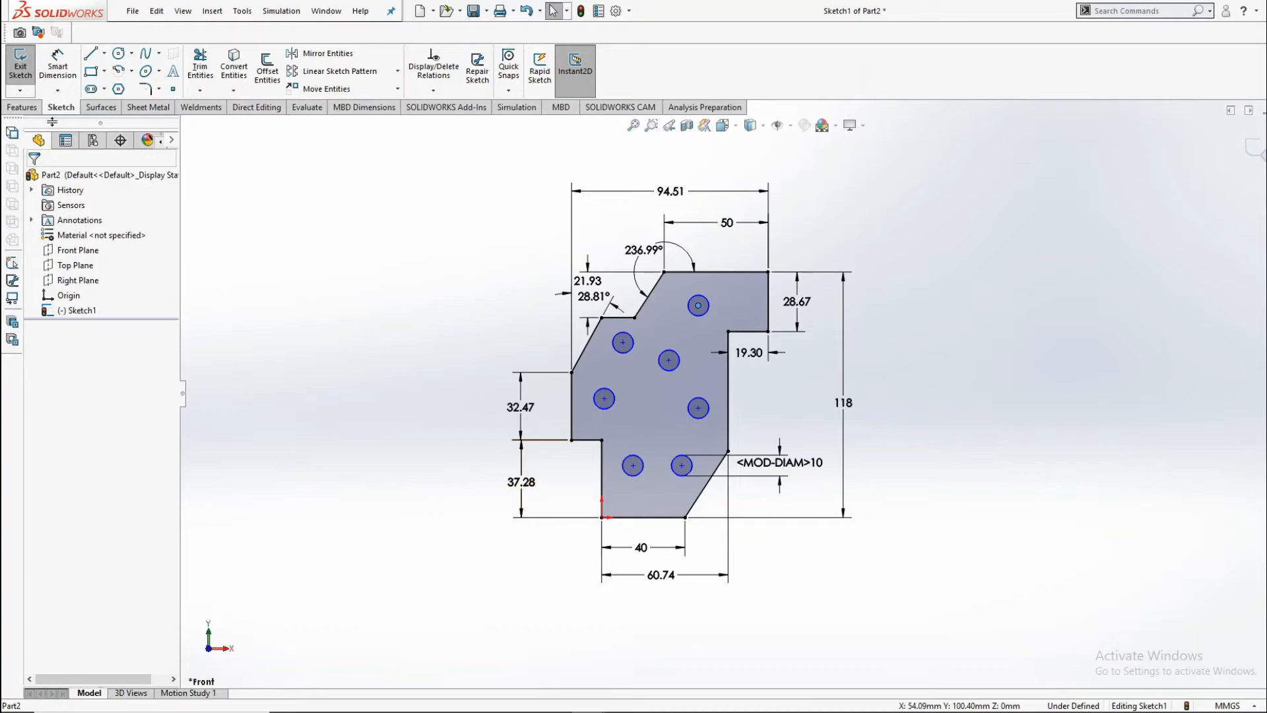
Step: Dimension the horizontal distance from the plate's lower-left vertical edge to the lower-left circle's center, keeping its current value
click(58, 69)
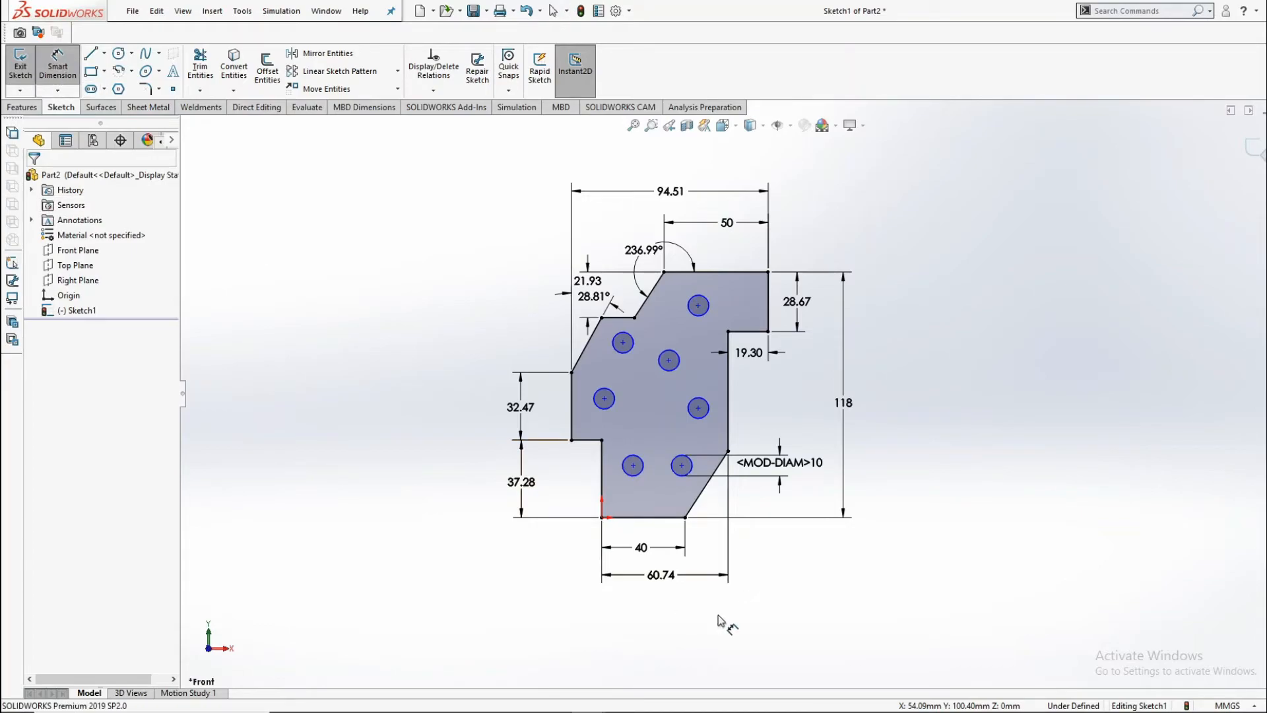
click(633, 467)
click(602, 485)
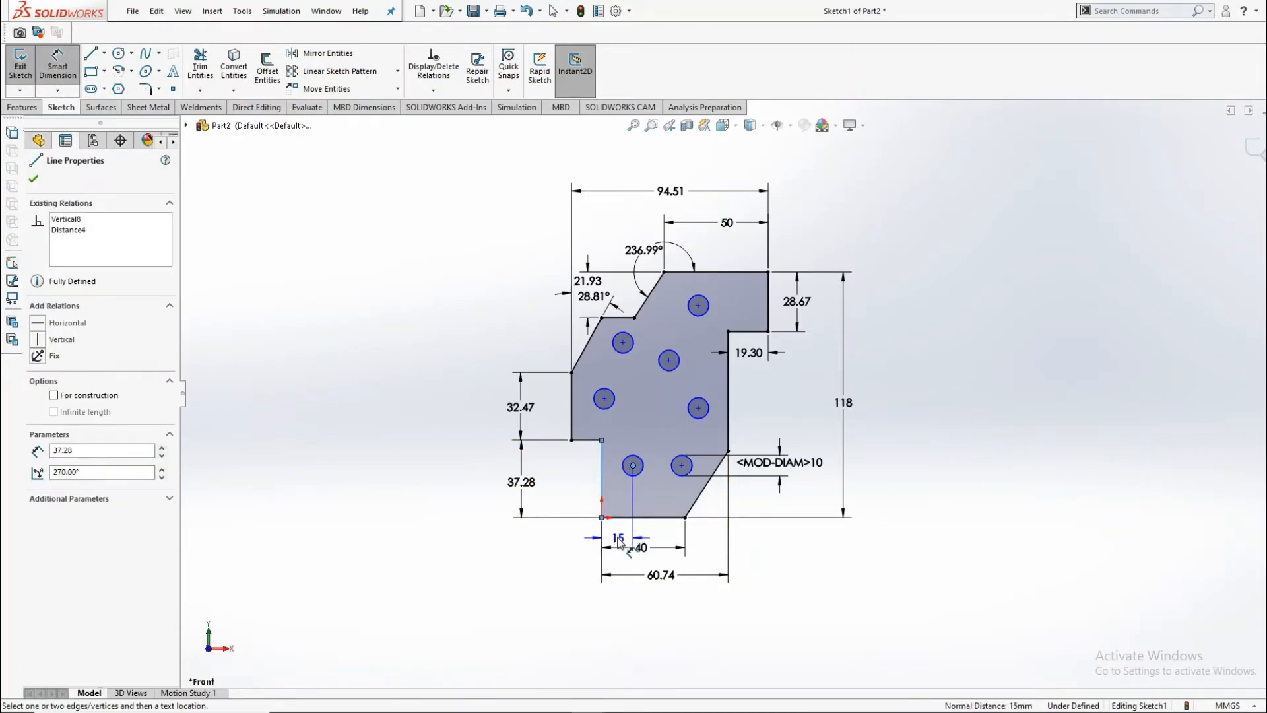
click(622, 503)
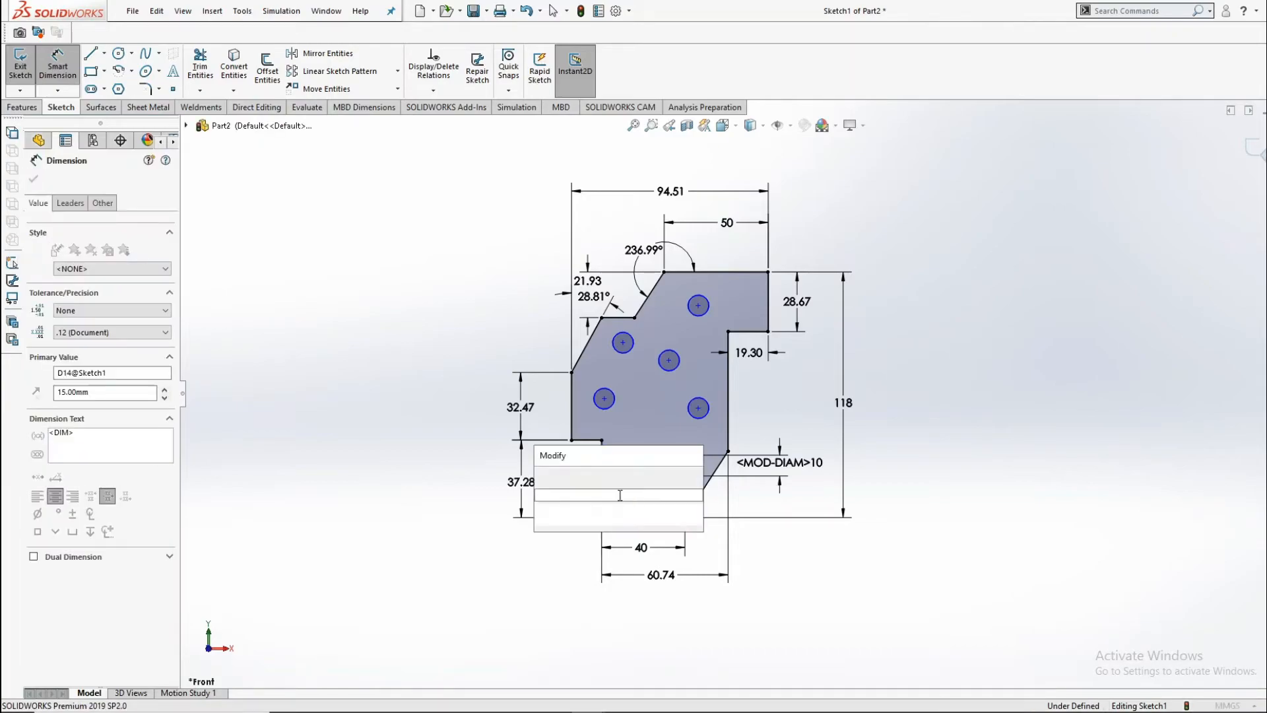
click(543, 476)
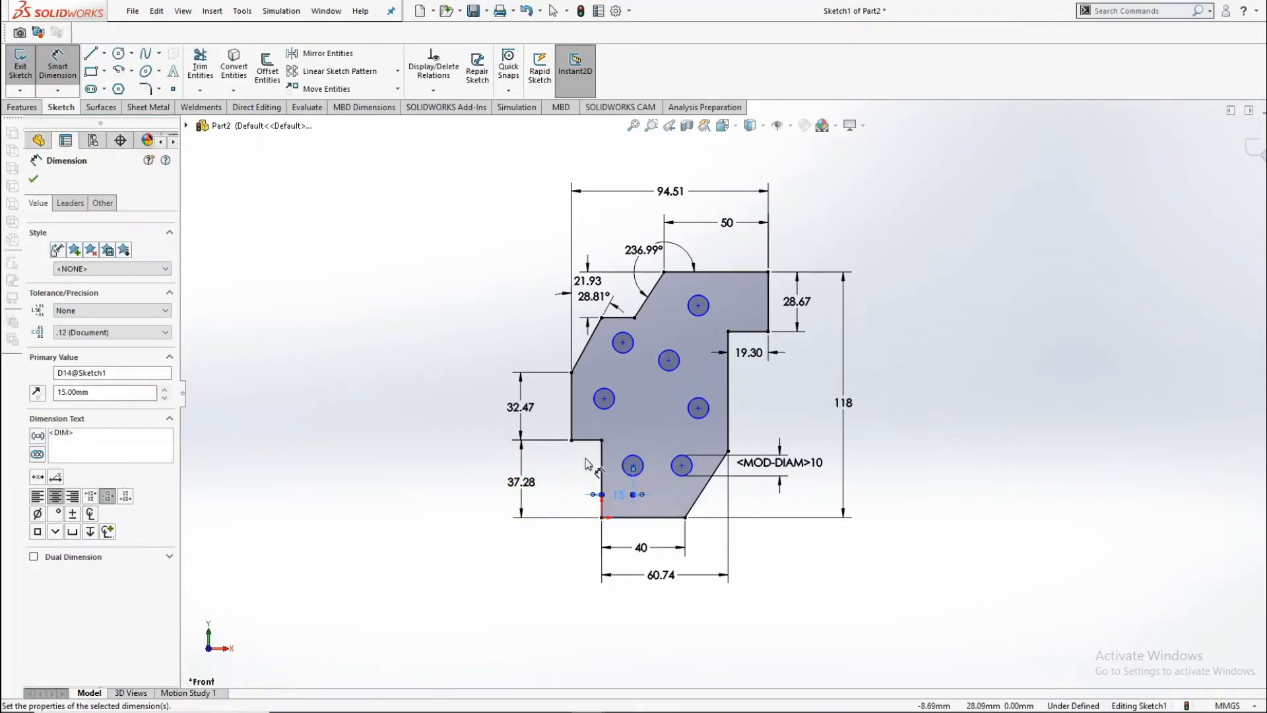
click(632, 466)
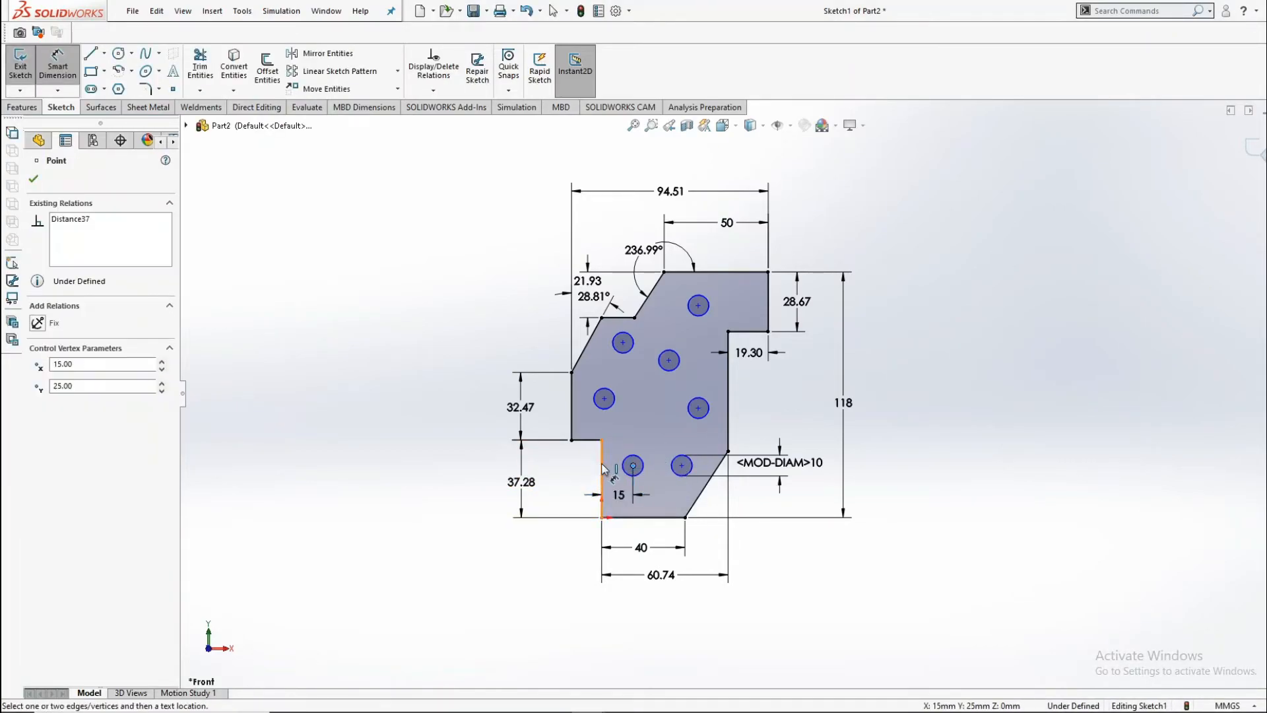
click(603, 470)
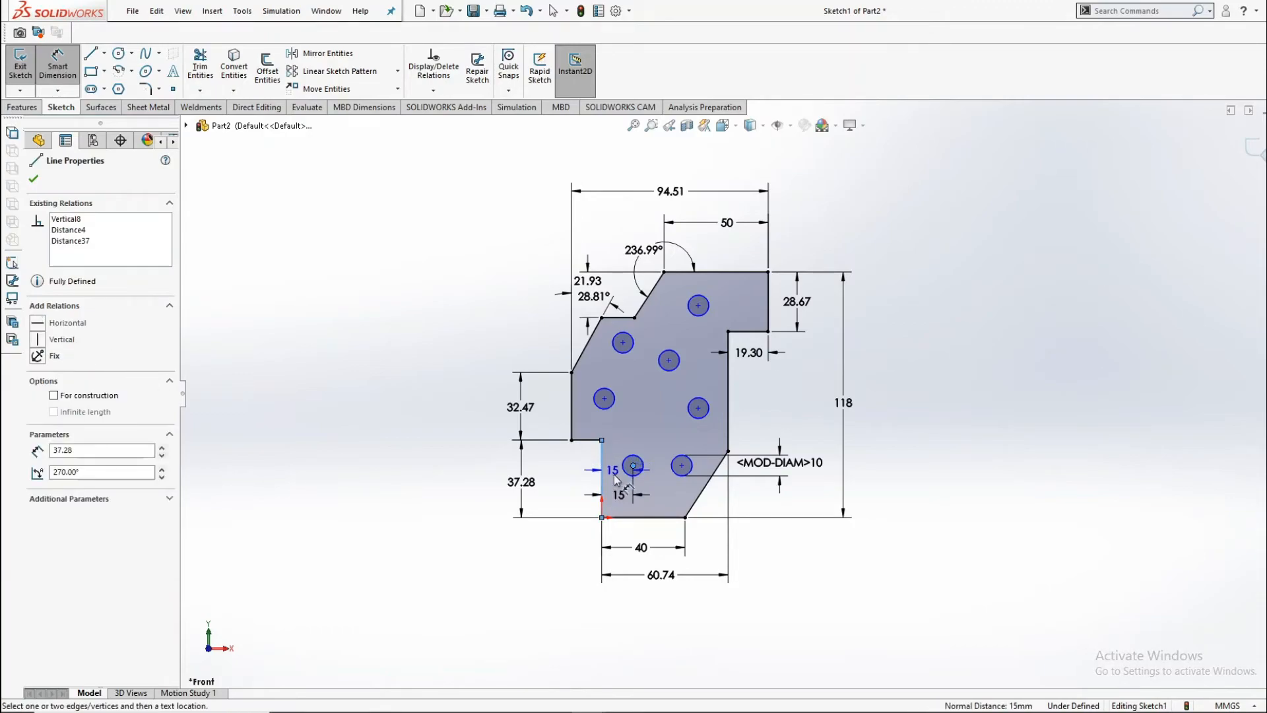
key(Escape)
Step: Dimension the vertical distance from the plate's bottom edge to the lower-left circle's center, keeping its current value
click(635, 517)
click(634, 466)
click(654, 454)
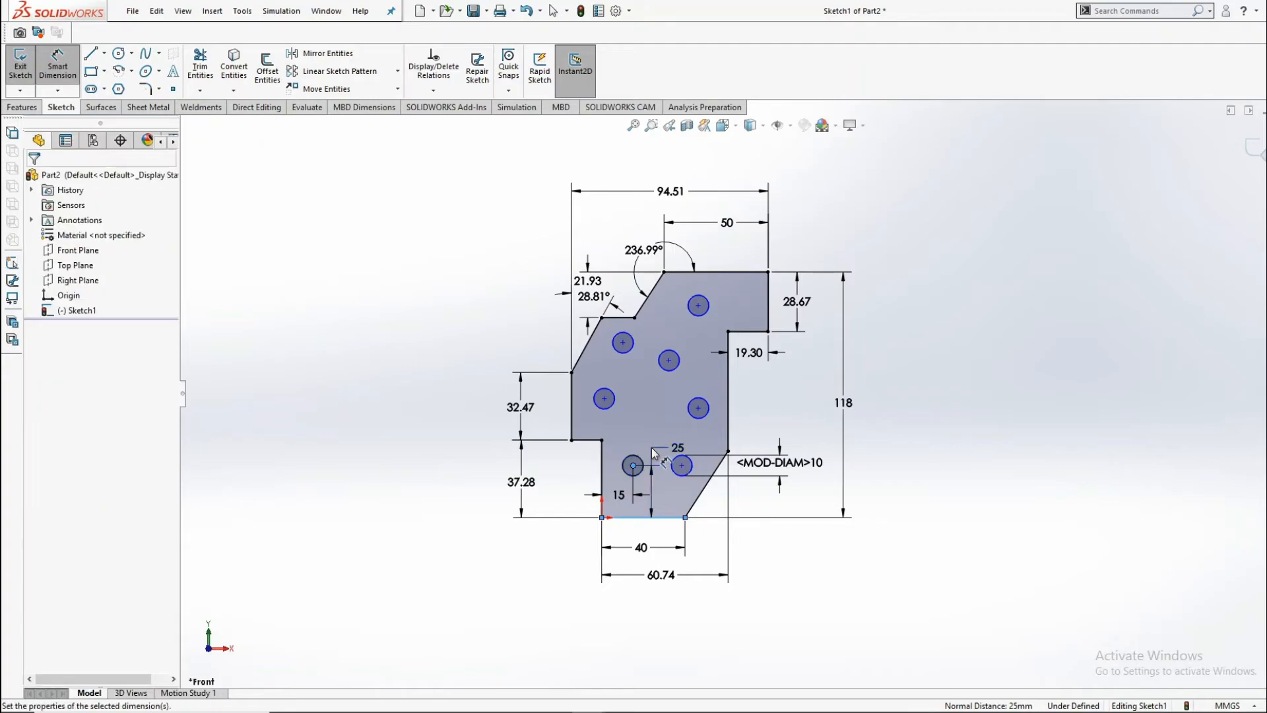
click(575, 430)
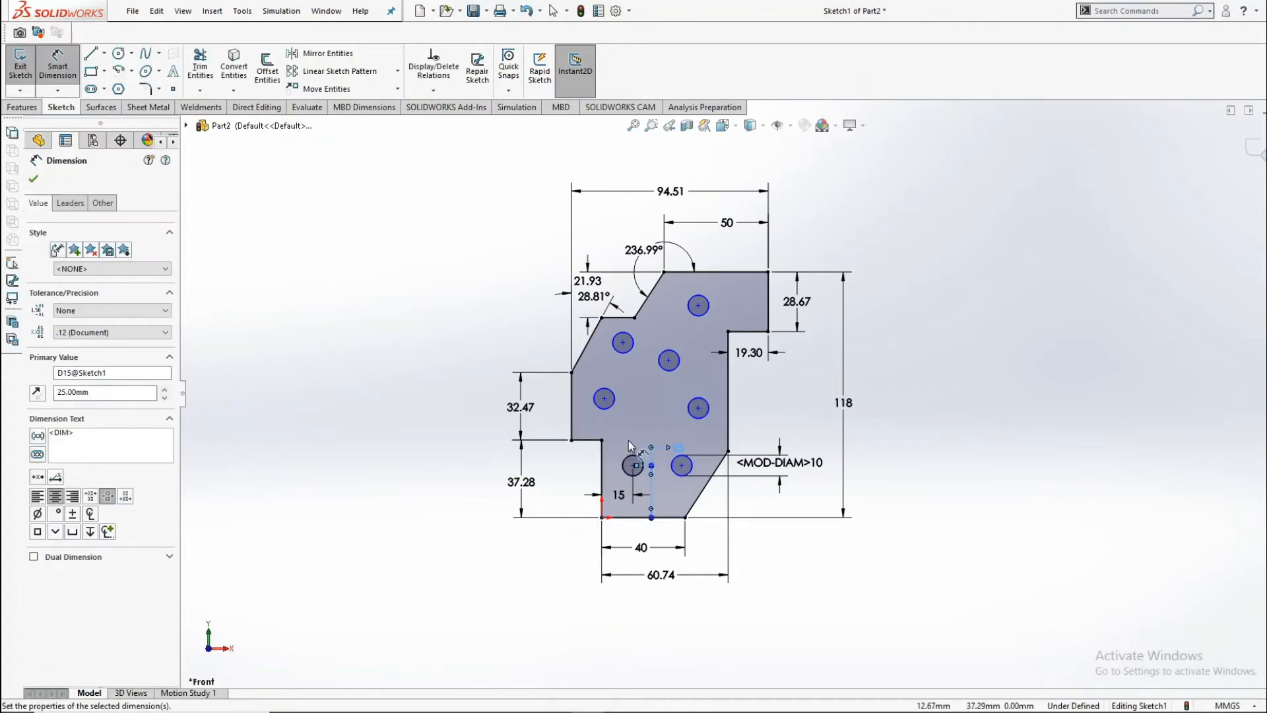
Step: Dimension the lower-right circle's center vertically from the bottom edge and horizontally from the lower-left vertical edge, keeping the current values
click(681, 466)
click(673, 519)
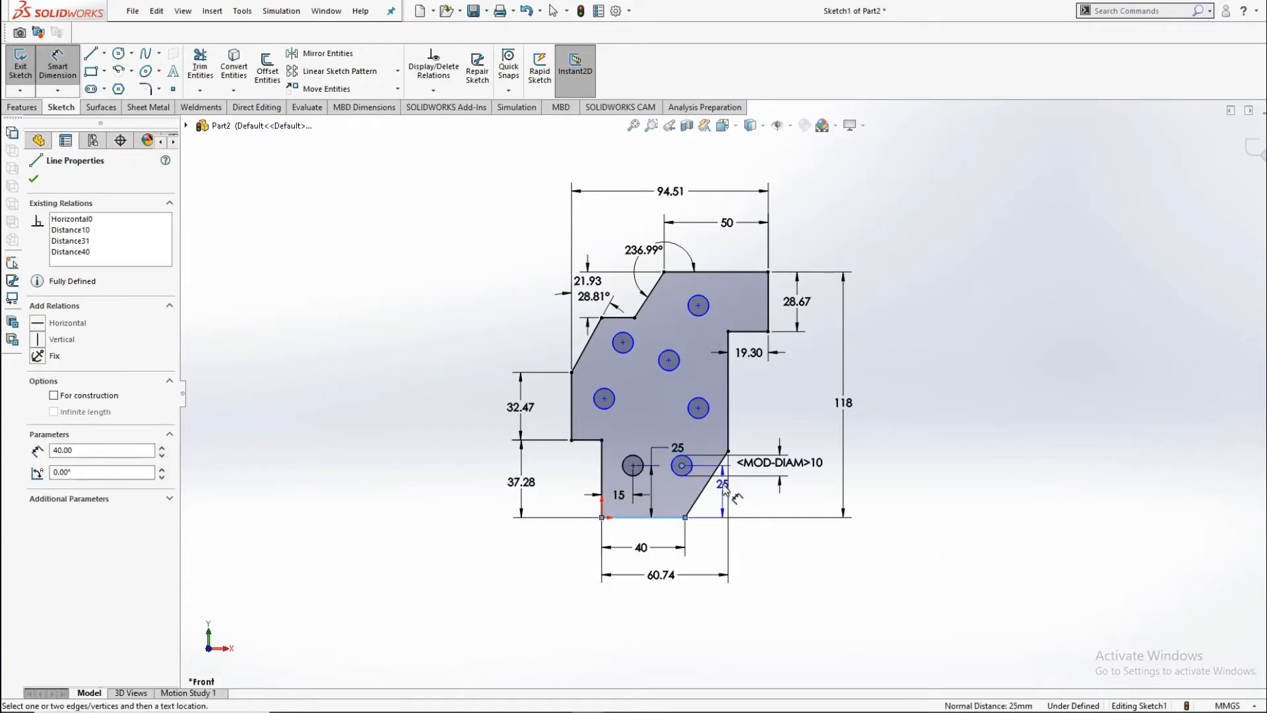
click(721, 502)
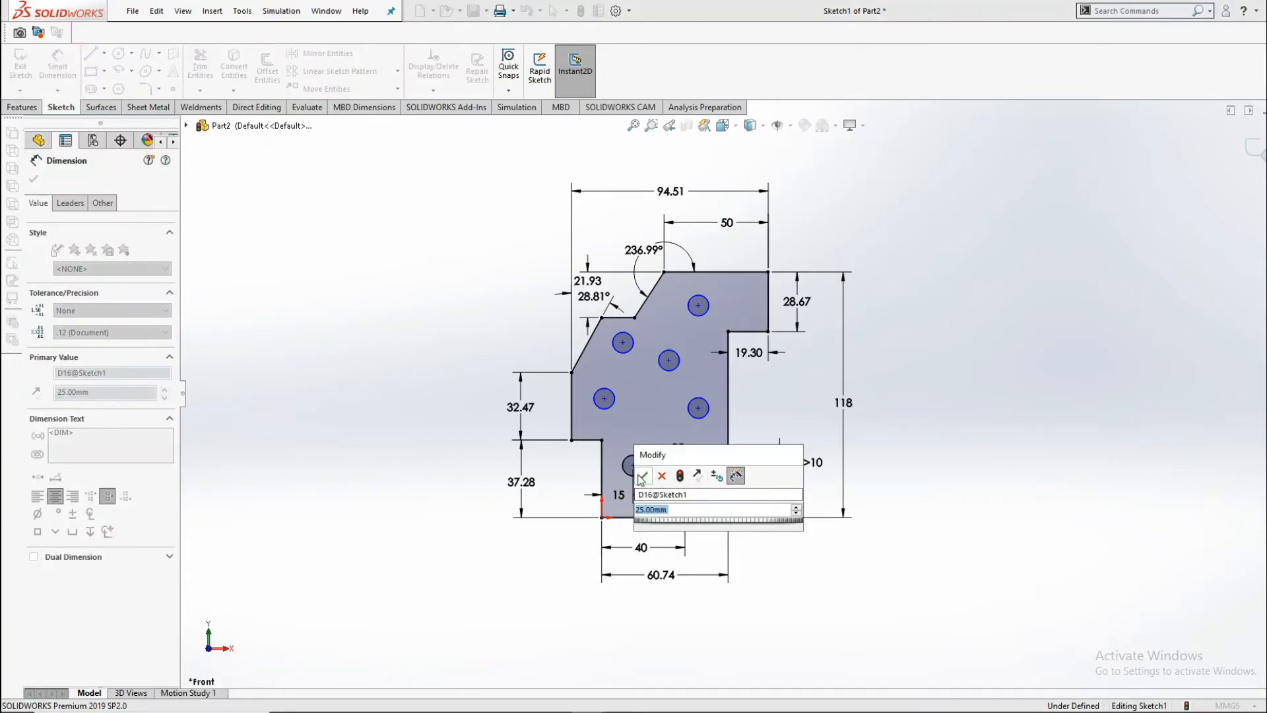
click(640, 474)
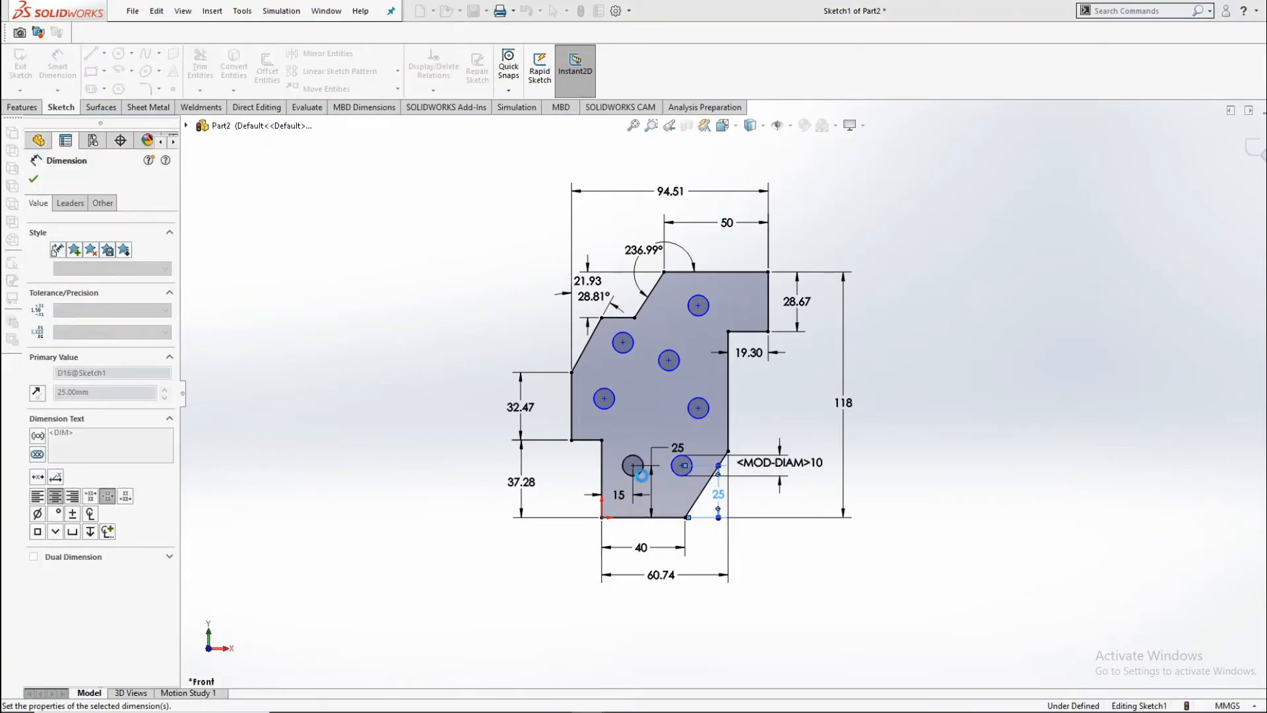
click(682, 466)
click(601, 472)
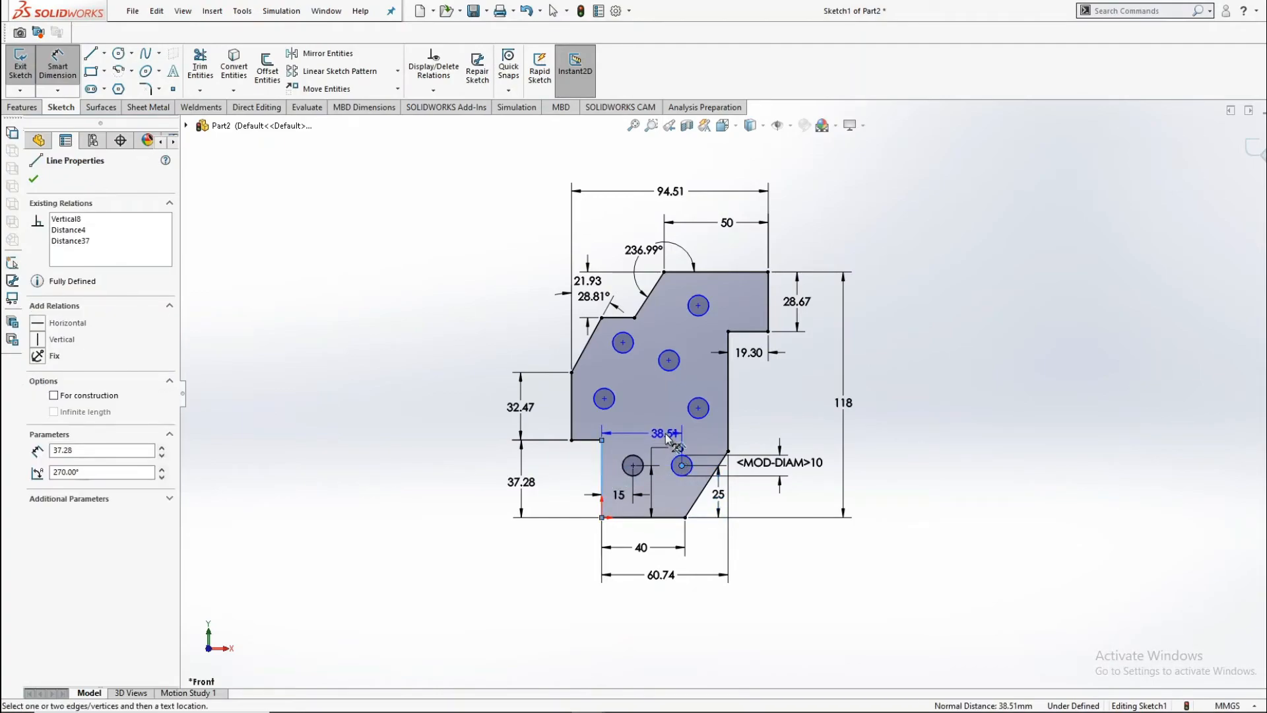
click(648, 441)
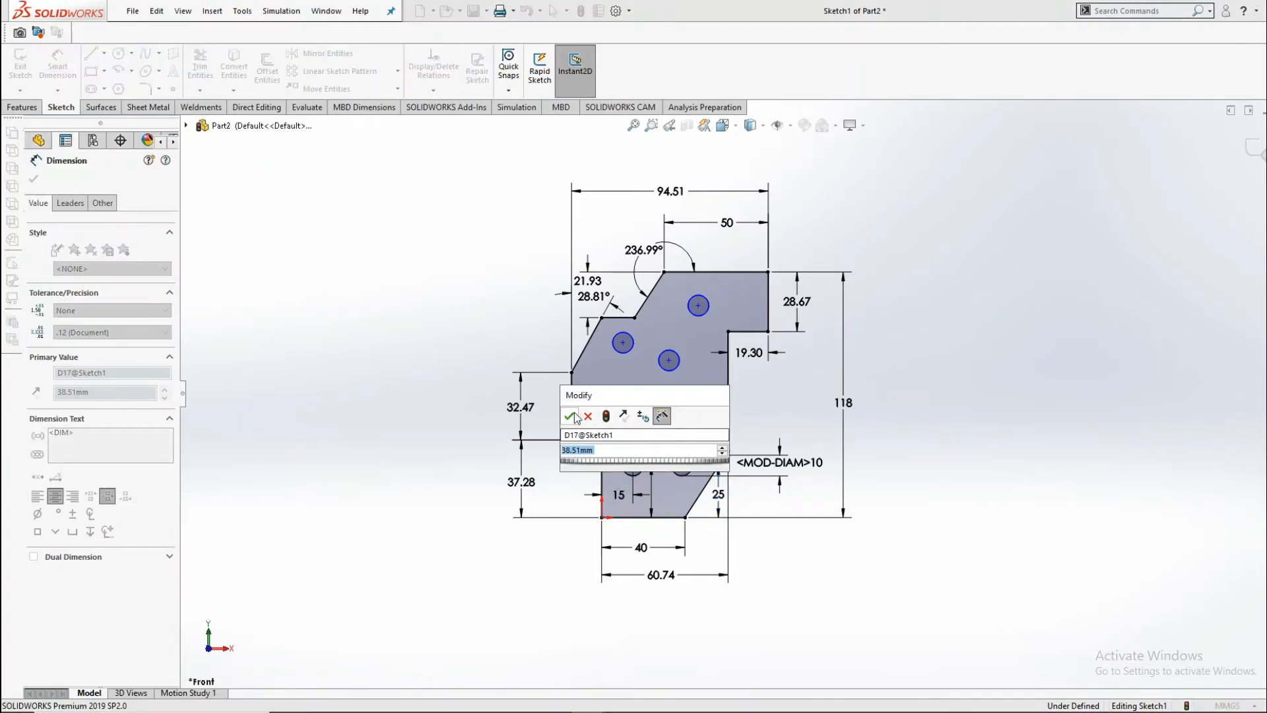
click(572, 412)
Step: Dimension the mid-left circle's center vertically from the bottom edge and horizontally from the lower-left vertical edge, keeping the current values
click(604, 398)
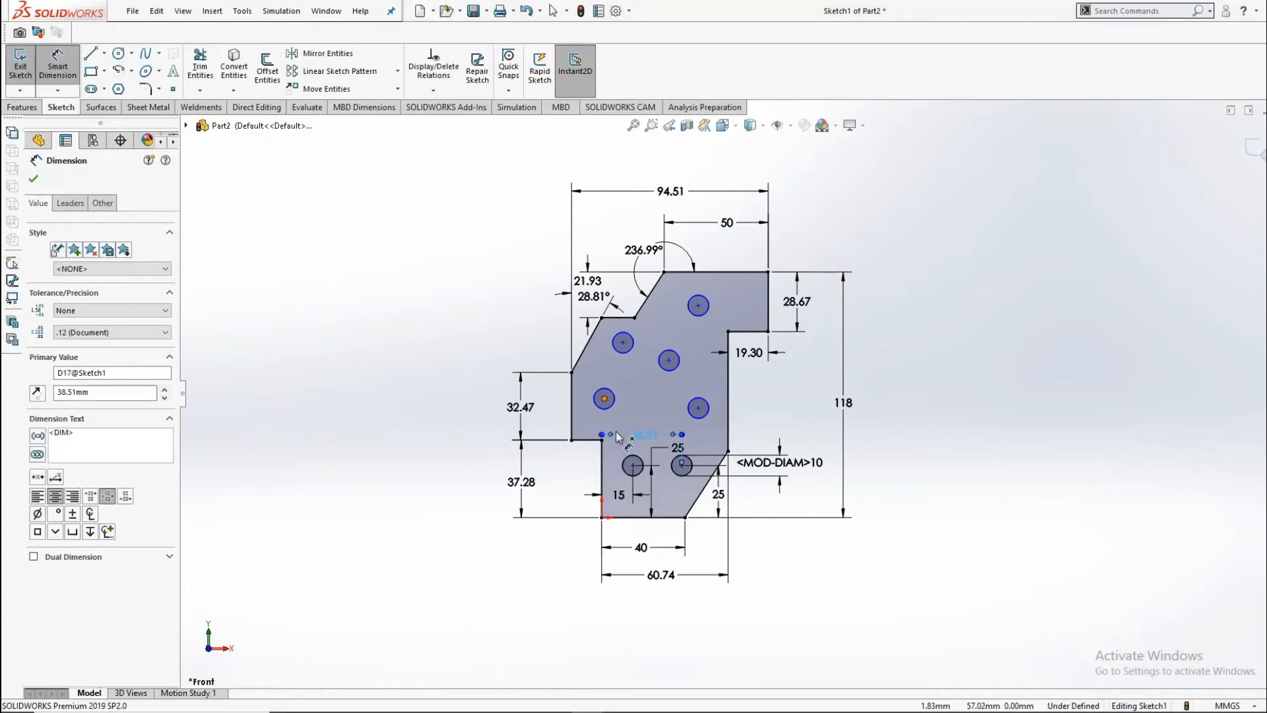
click(625, 517)
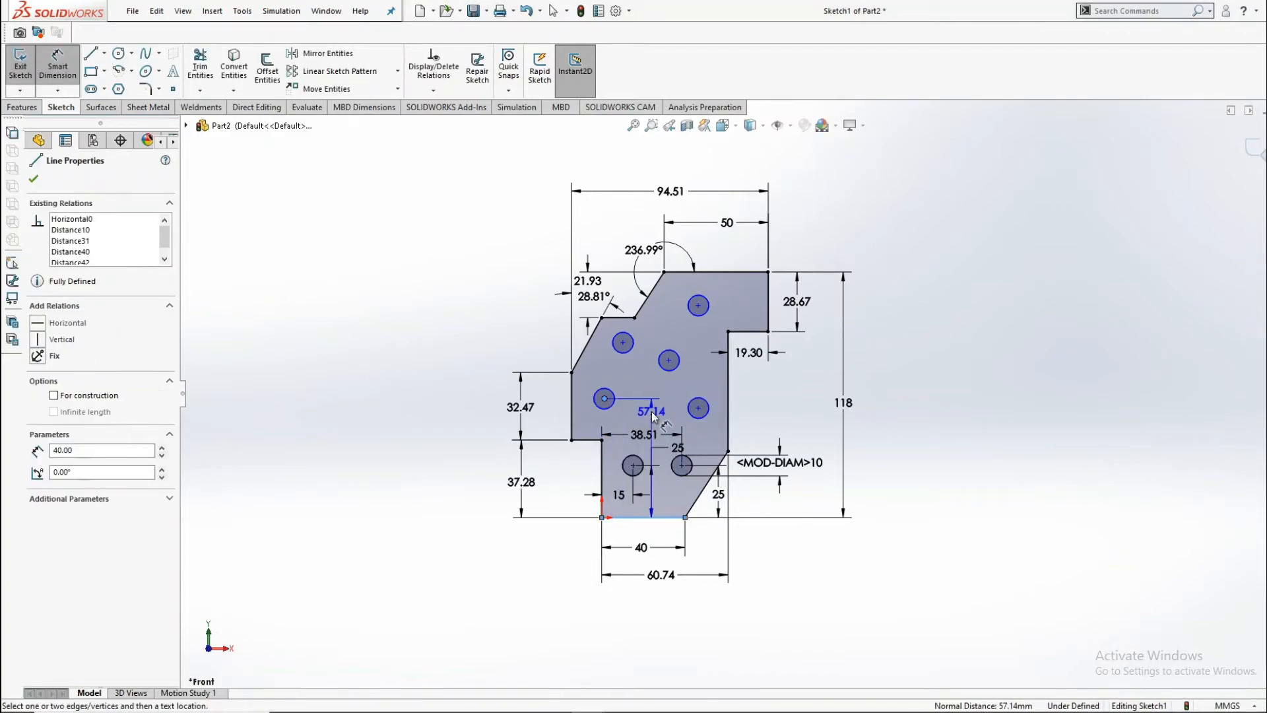
click(652, 415)
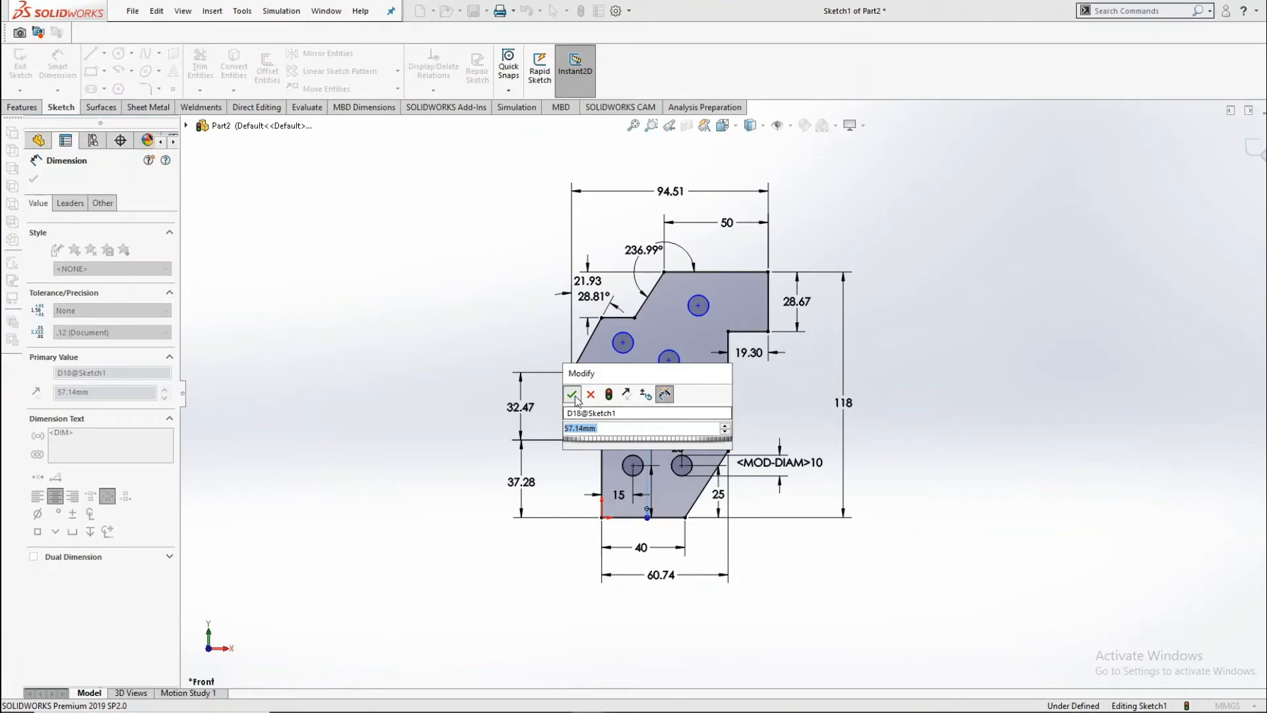
click(573, 396)
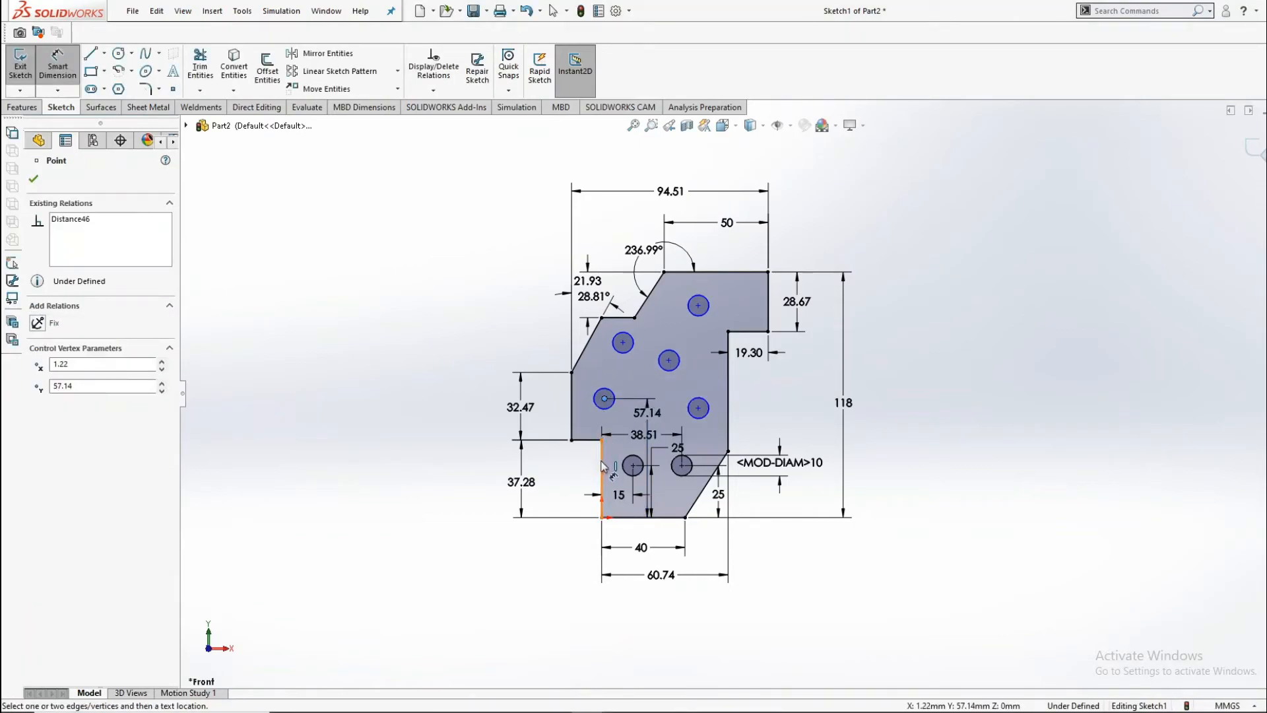
click(602, 467)
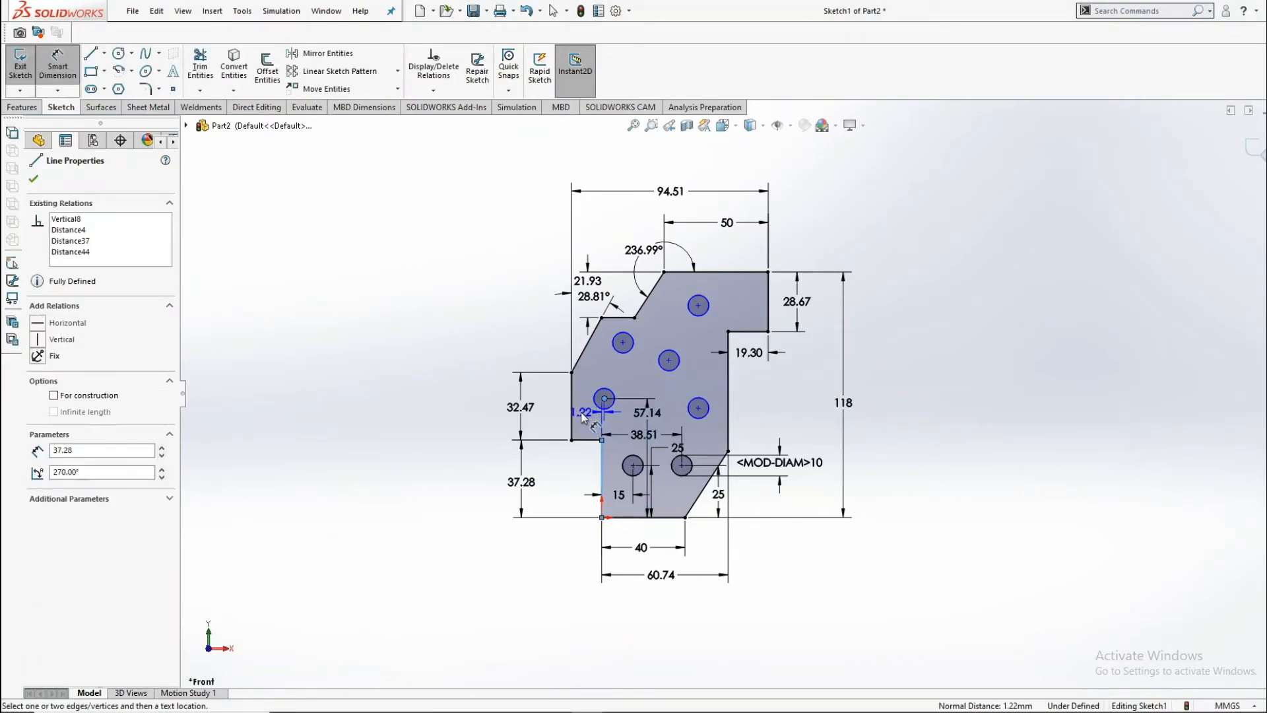
click(583, 422)
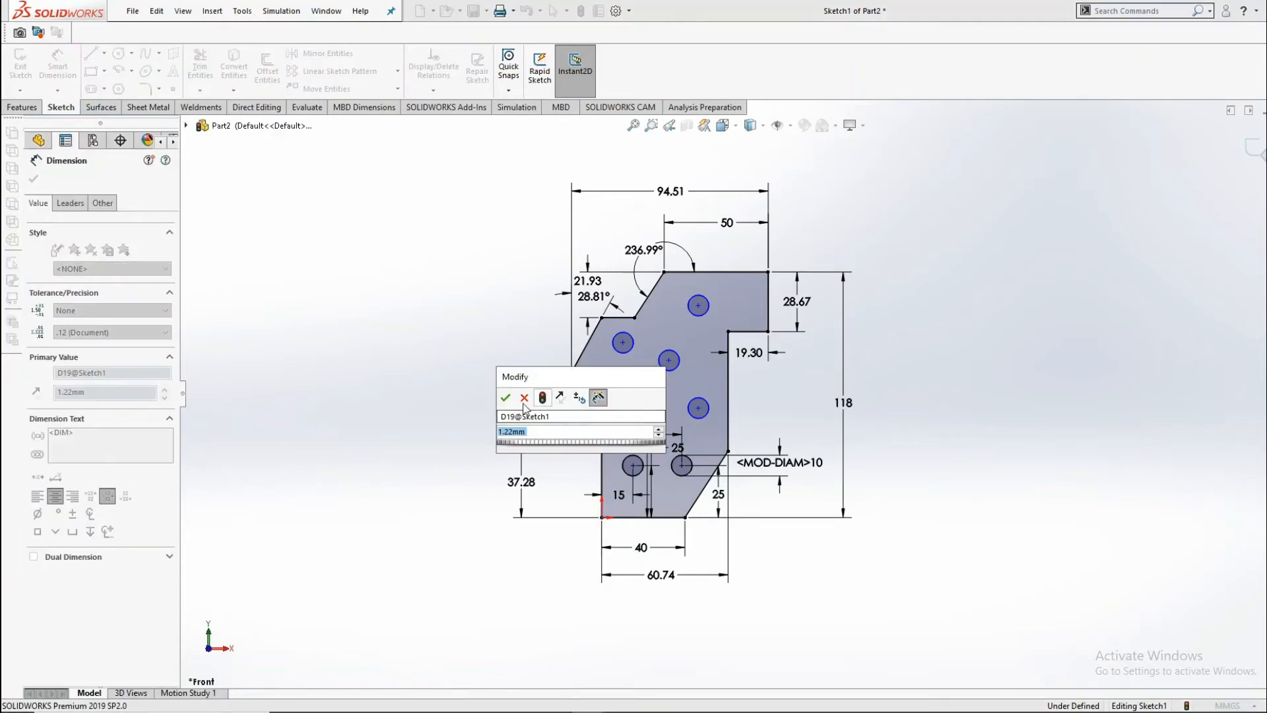
click(506, 397)
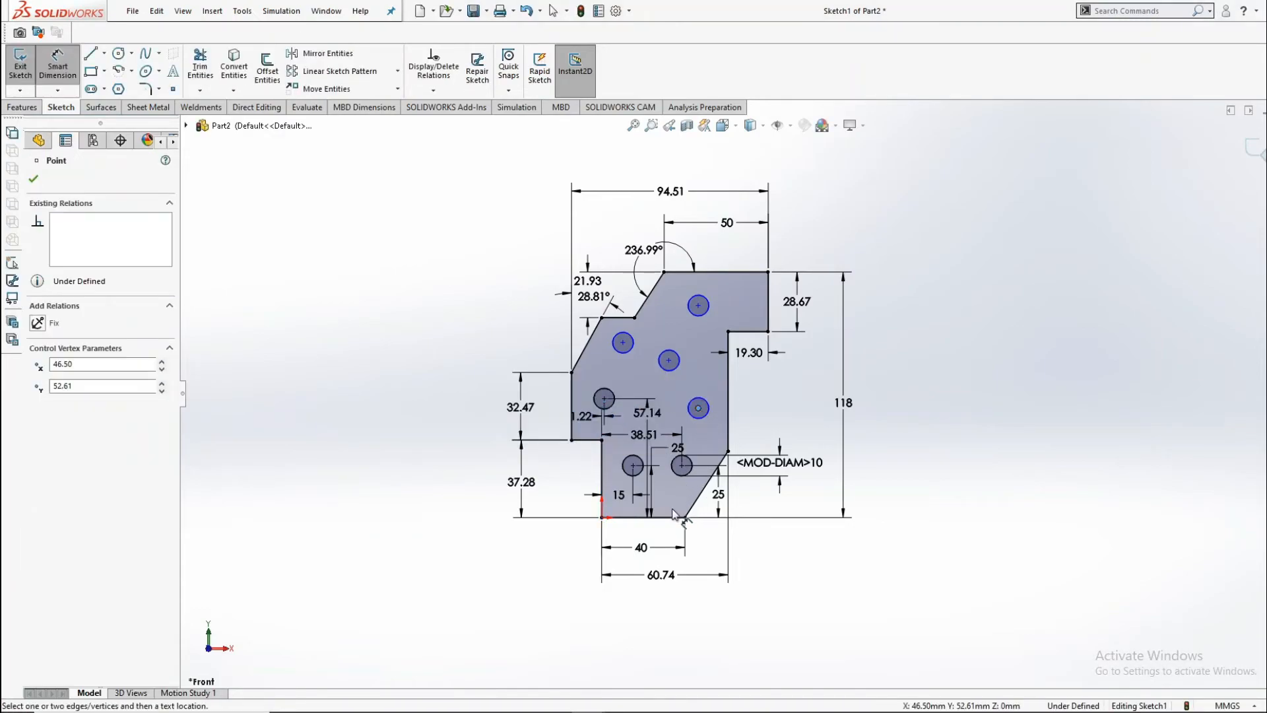
Step: Dimension the mid-right circle's center vertically from the bottom edge and horizontally from the lower-left vertical edge, keeping the current values
click(671, 518)
click(698, 408)
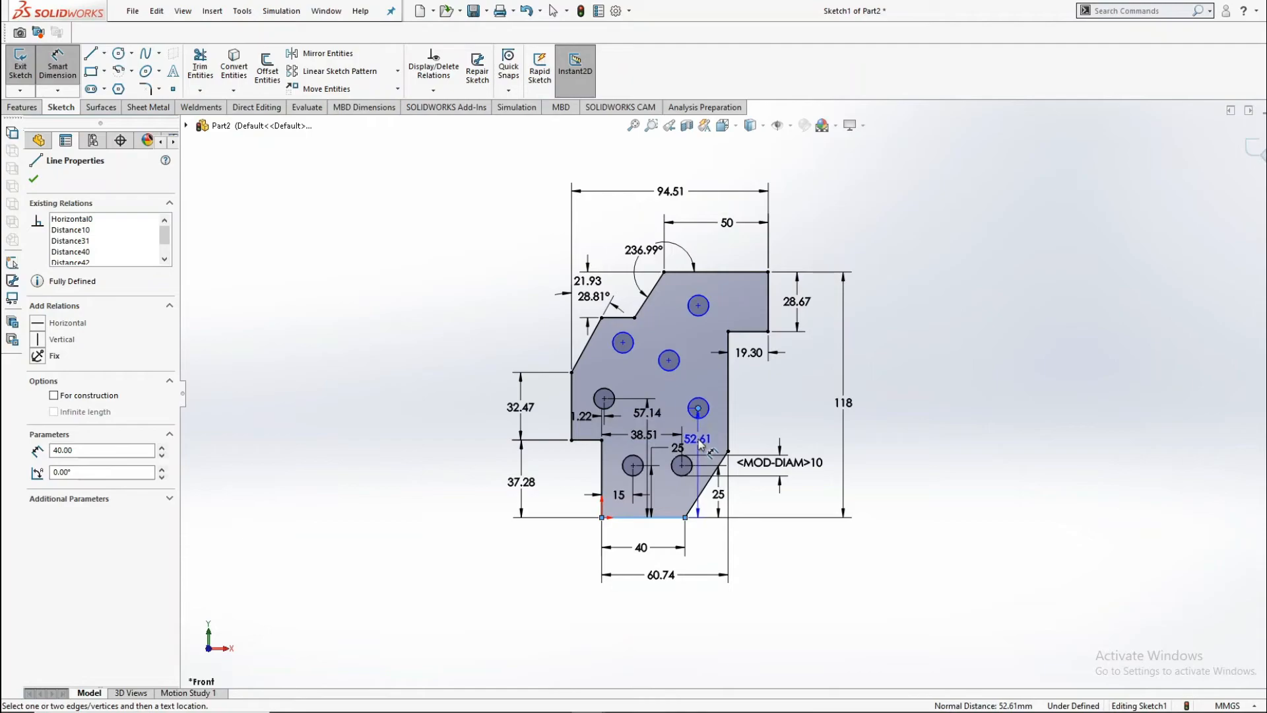
click(701, 446)
click(632, 421)
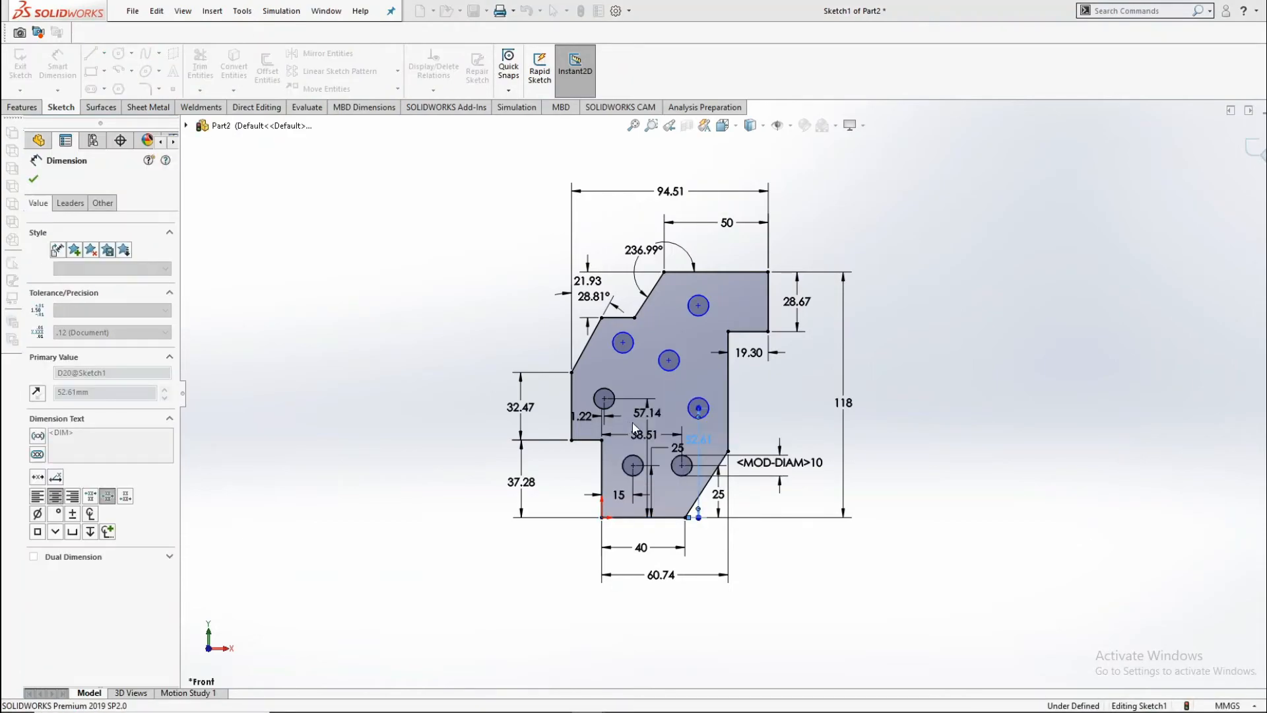
key(Escape)
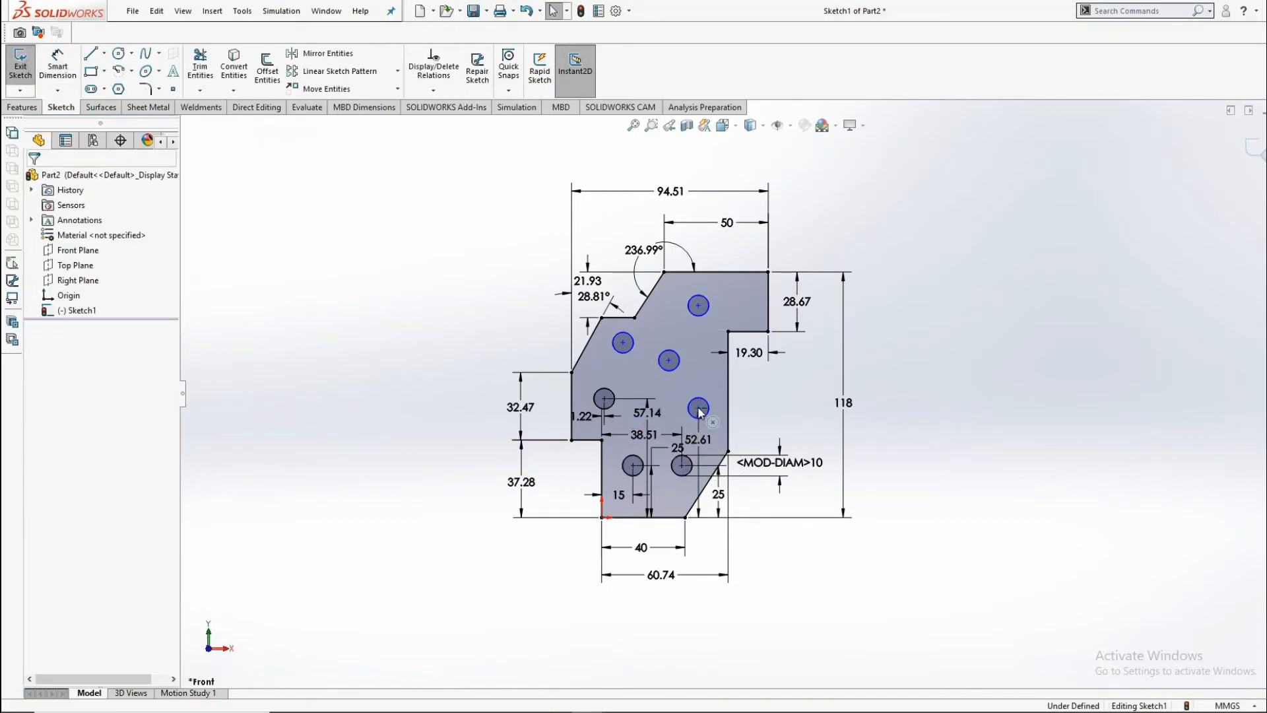
click(58, 62)
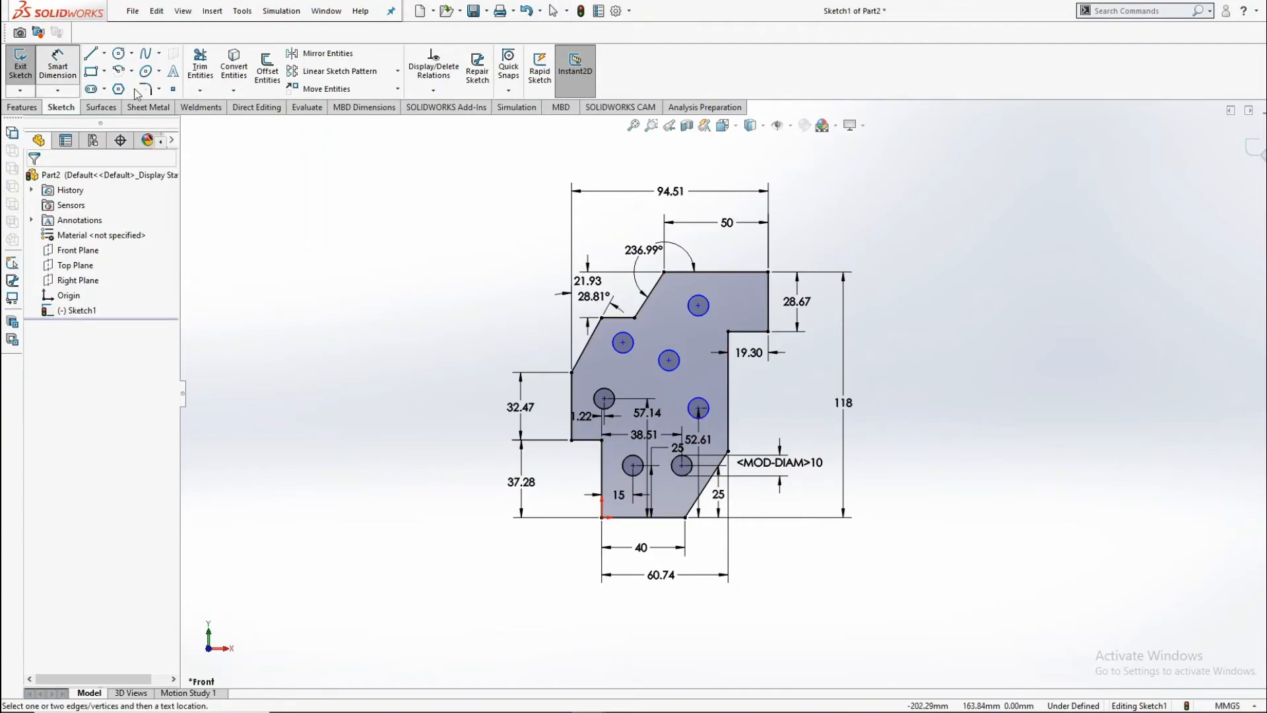
click(699, 410)
click(602, 462)
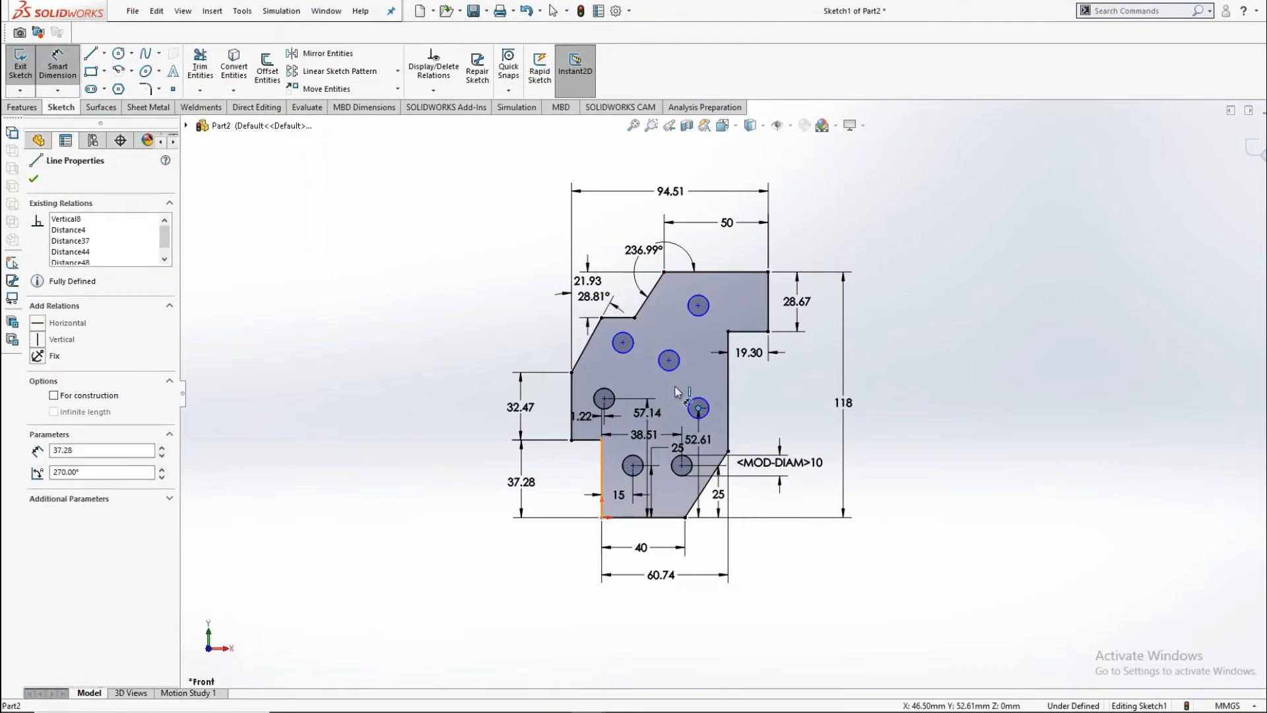
click(655, 385)
key(Return)
Step: Dimension the central circle's center vertically from the bottom edge and horizontally from the lower-left vertical edge, keeping the current values
click(669, 361)
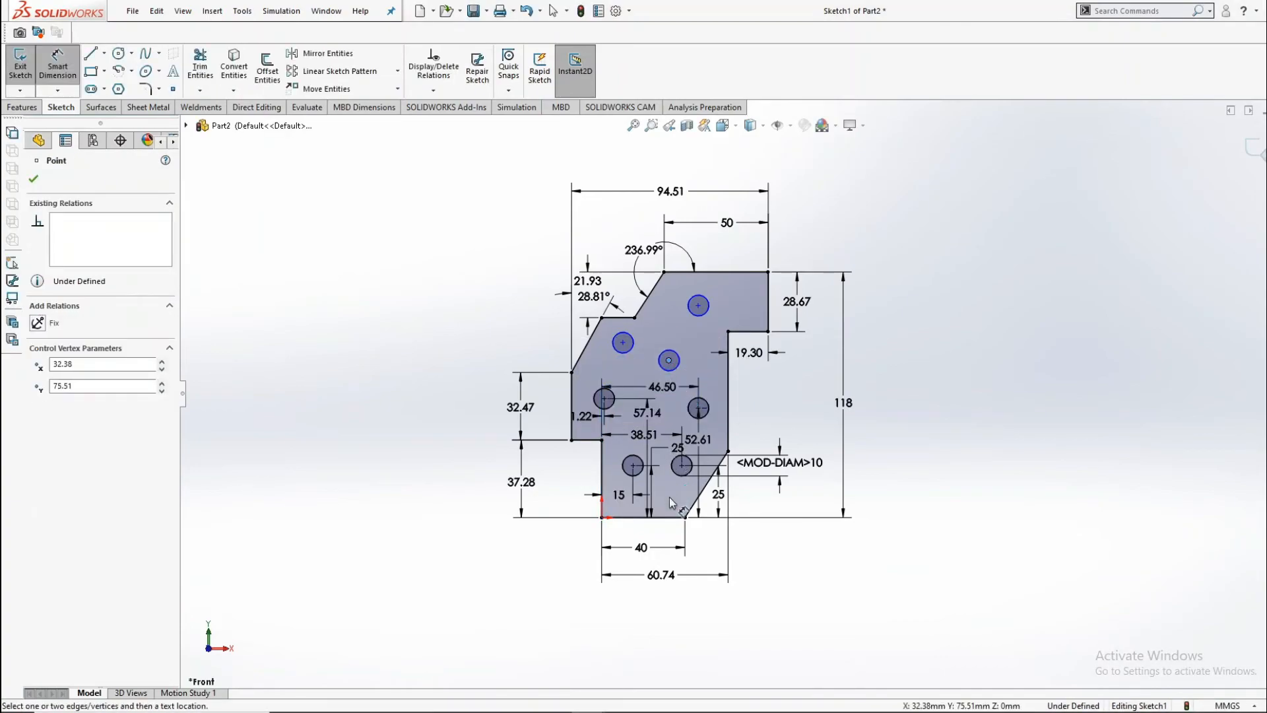
click(667, 517)
click(673, 420)
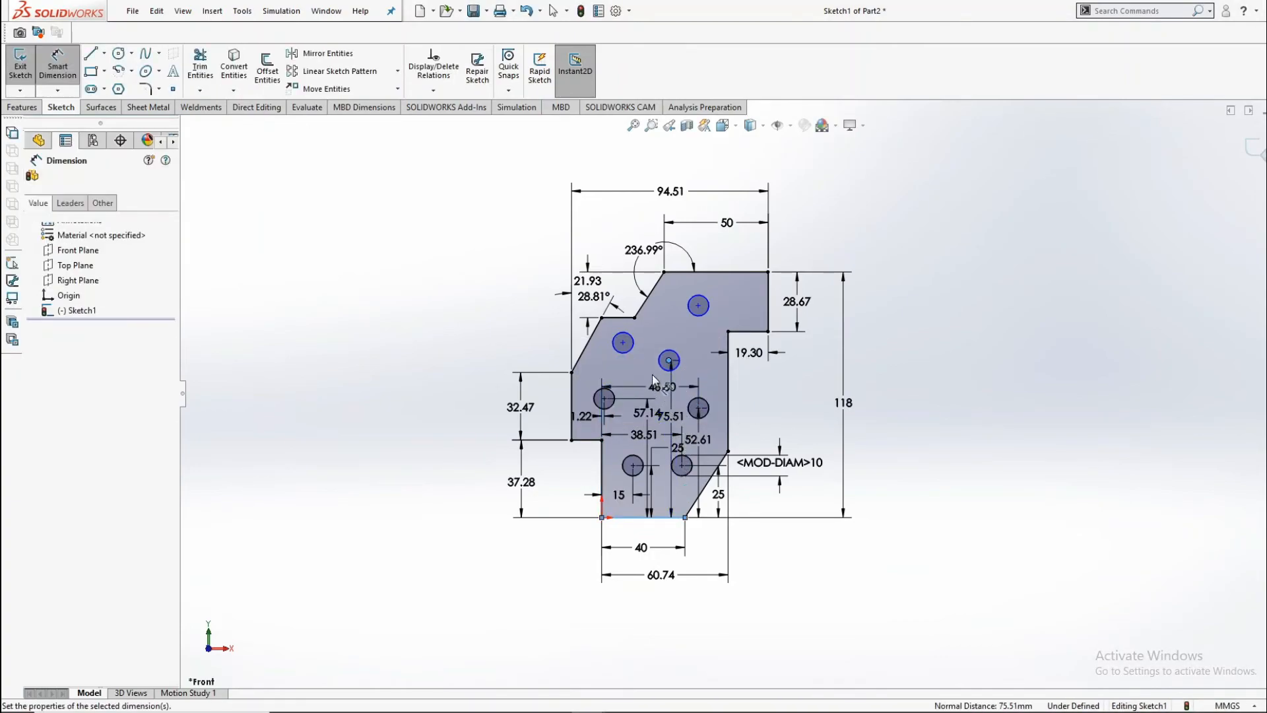
key(Return)
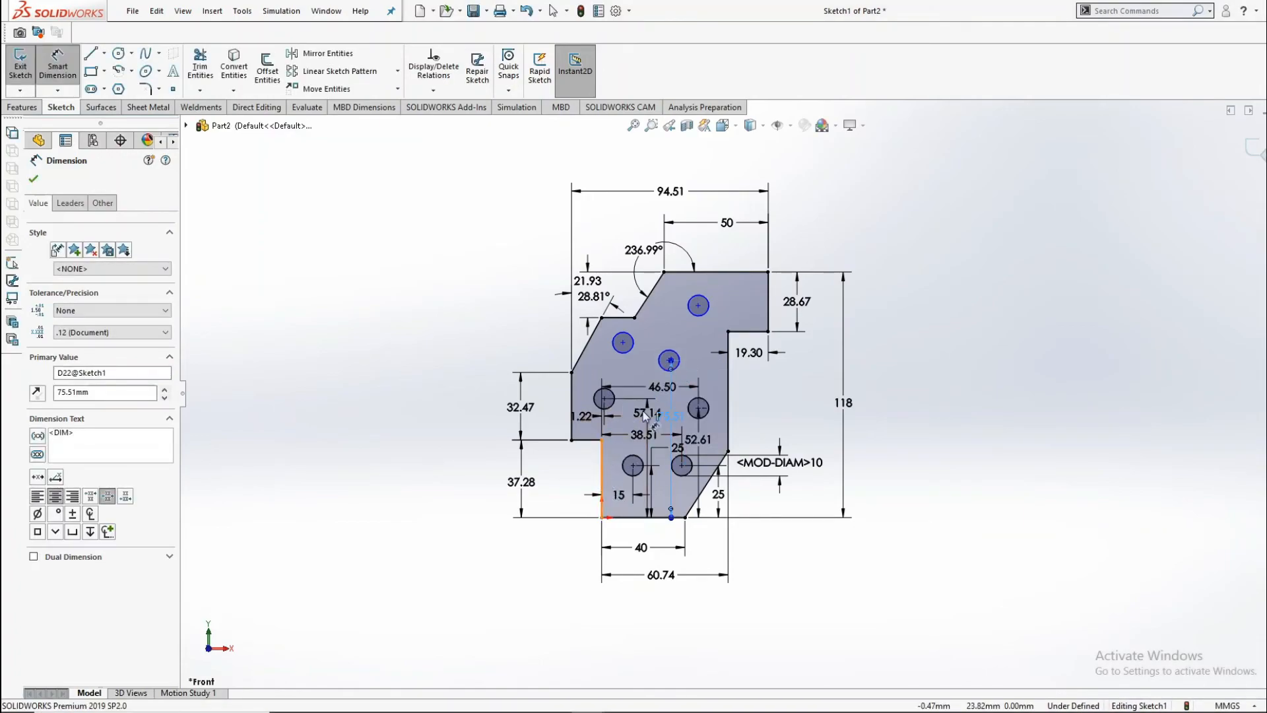
click(602, 474)
click(670, 361)
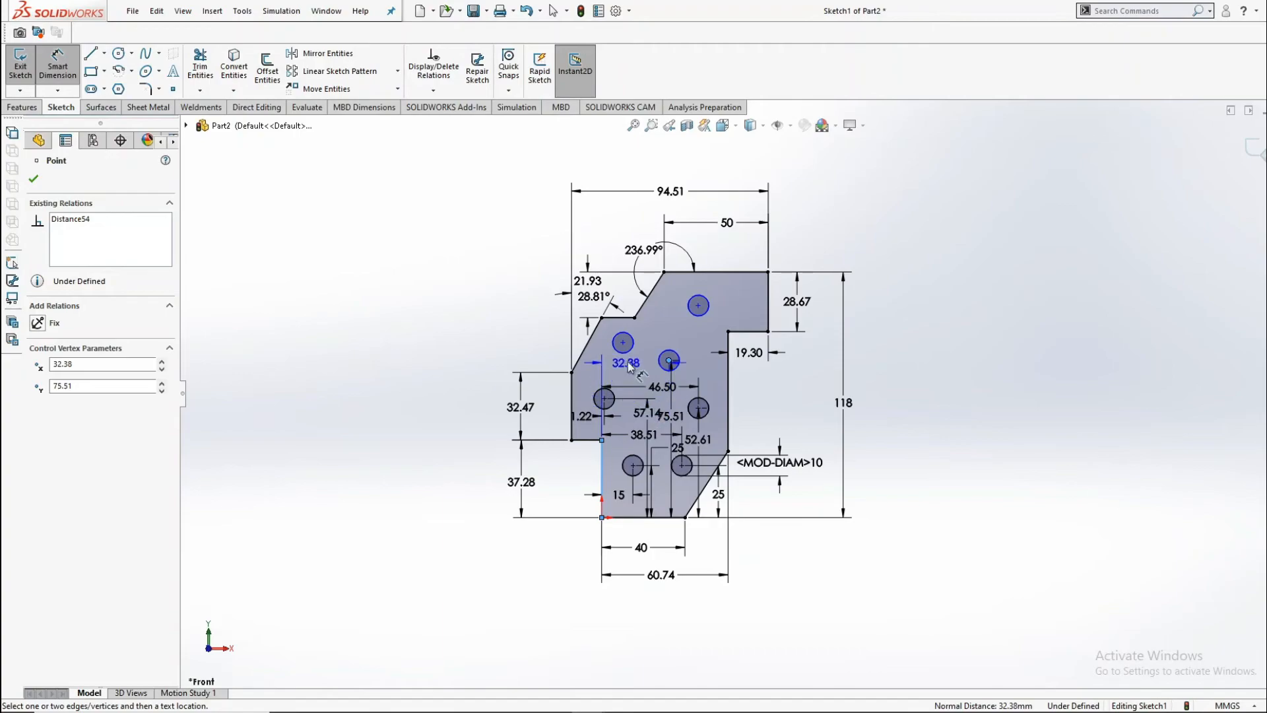
click(635, 376)
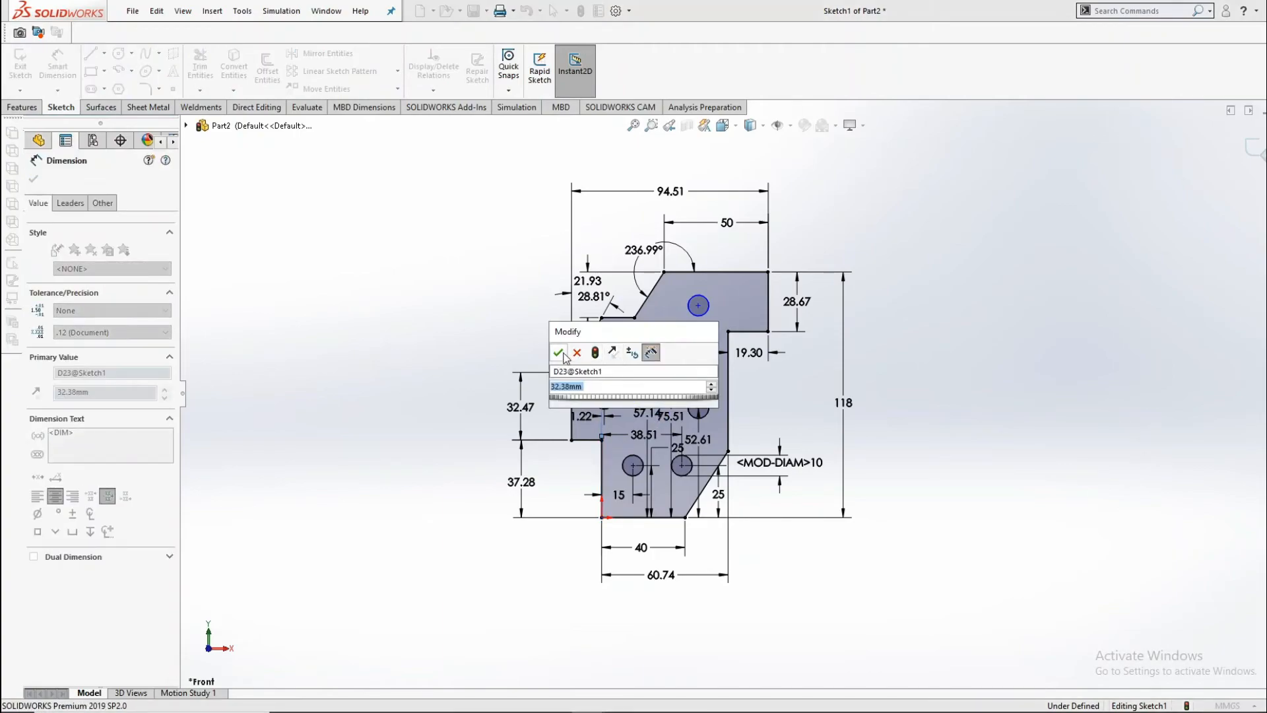
key(Return)
Step: Dimension the upper-left circle's center vertically from the bottom edge and horizontally from the lower-left vertical edge, keeping the current values
click(623, 342)
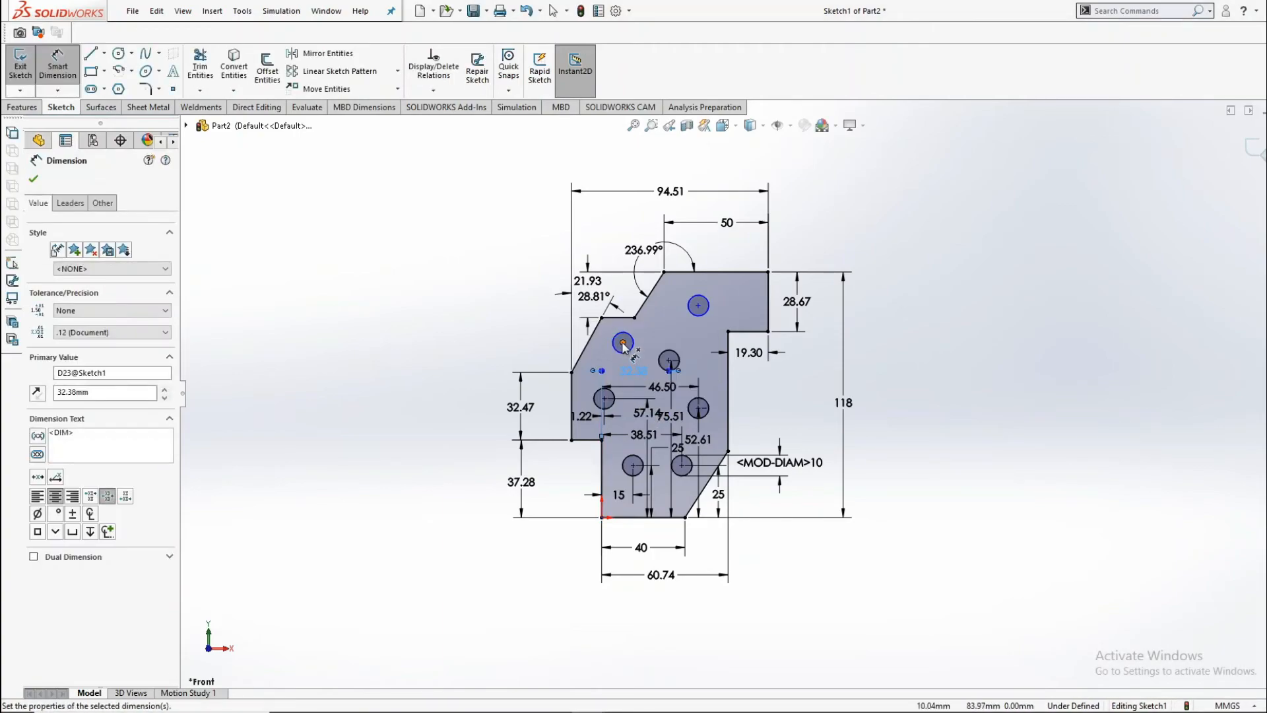
click(648, 517)
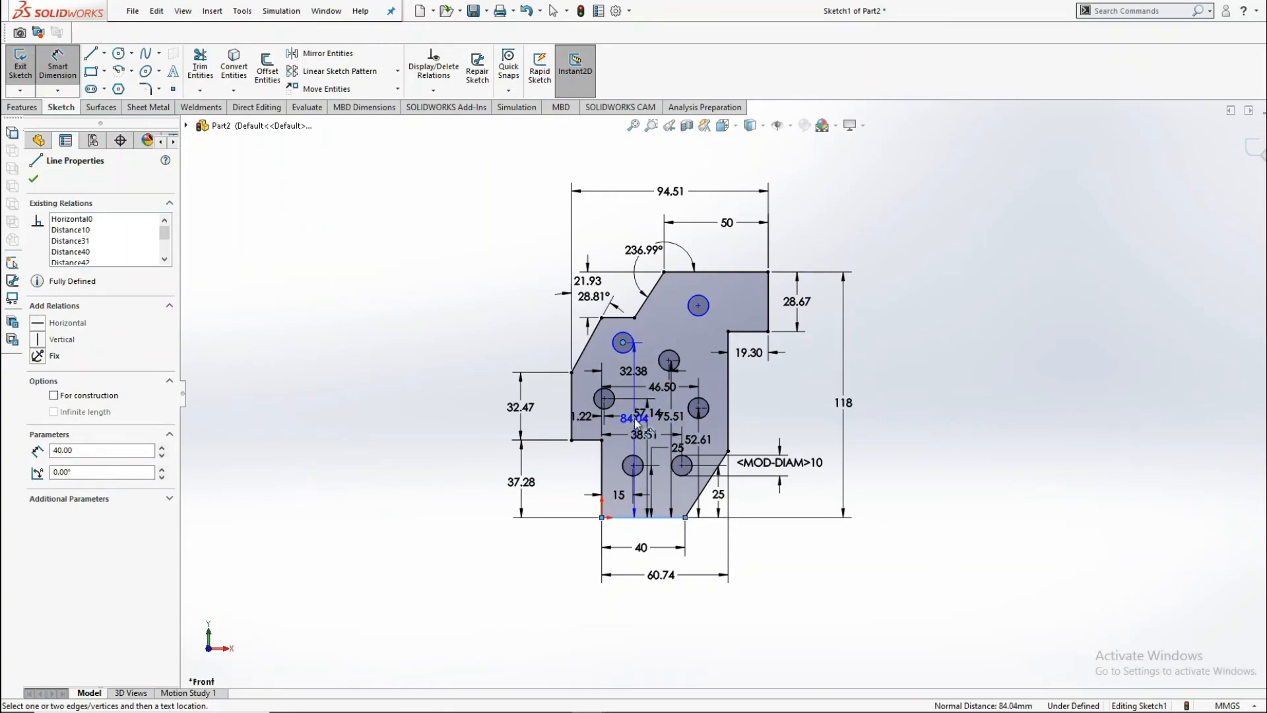
click(637, 426)
key(Return)
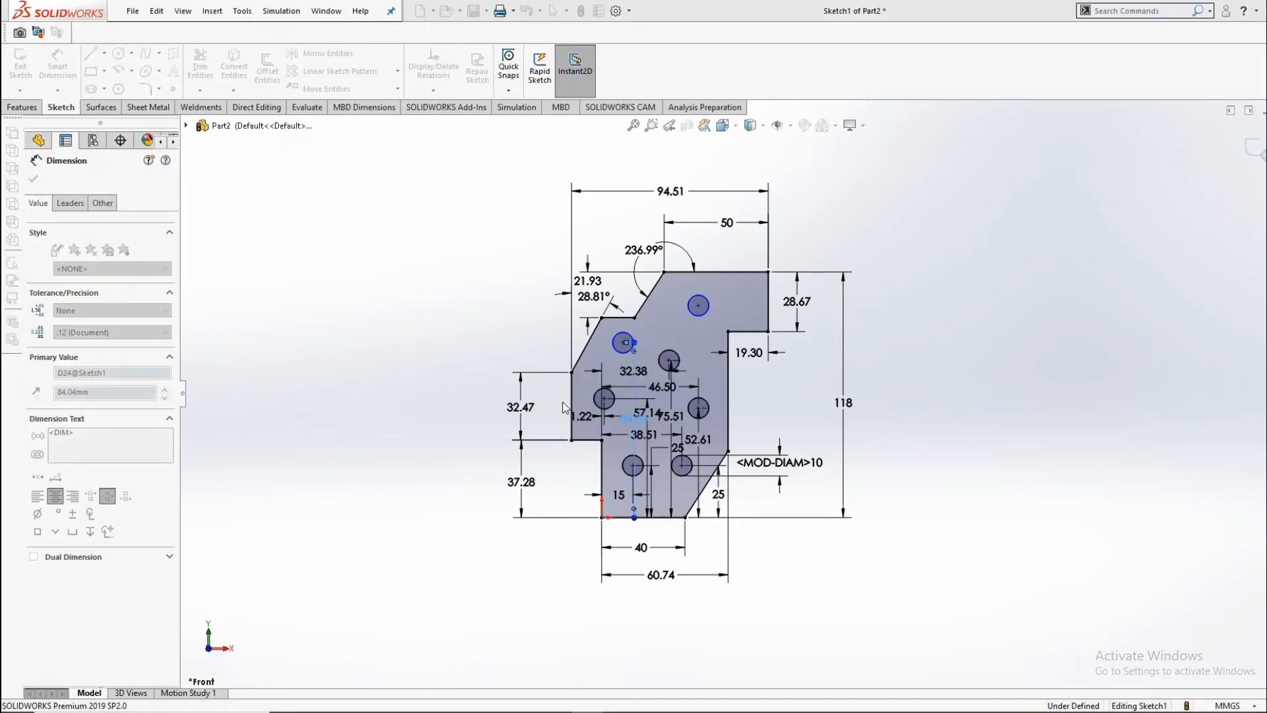
click(626, 344)
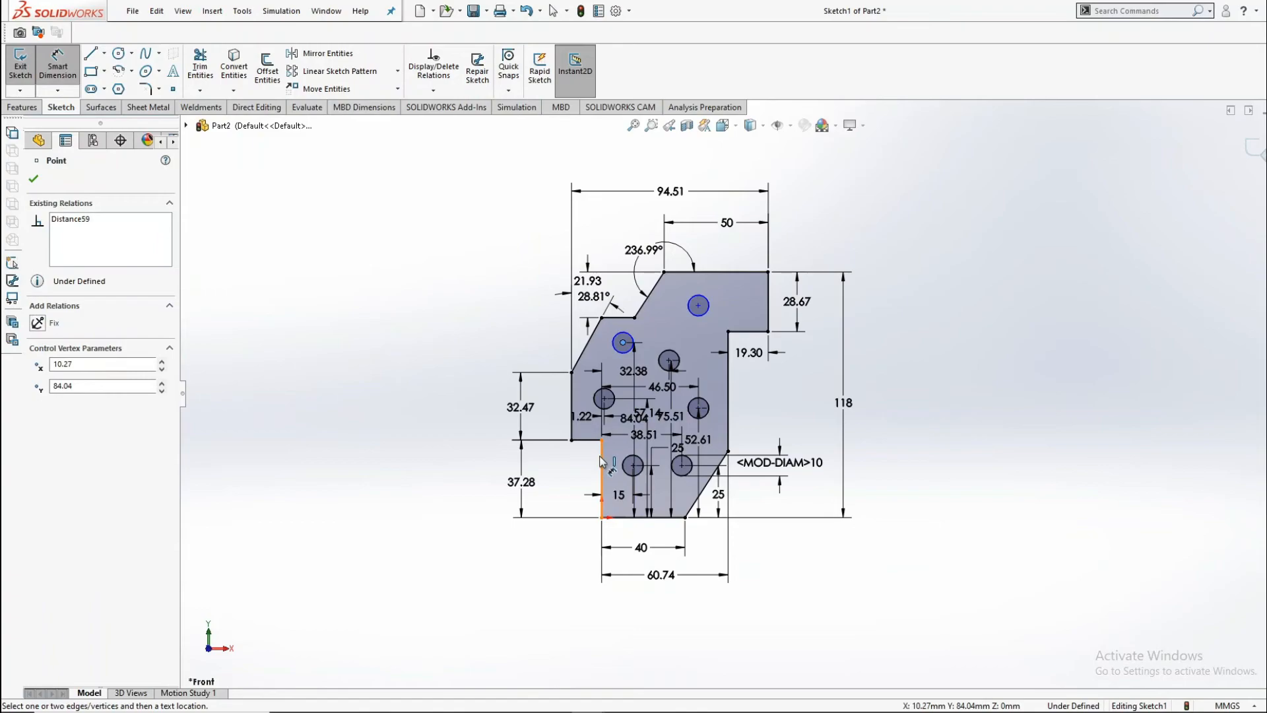
click(602, 460)
click(614, 368)
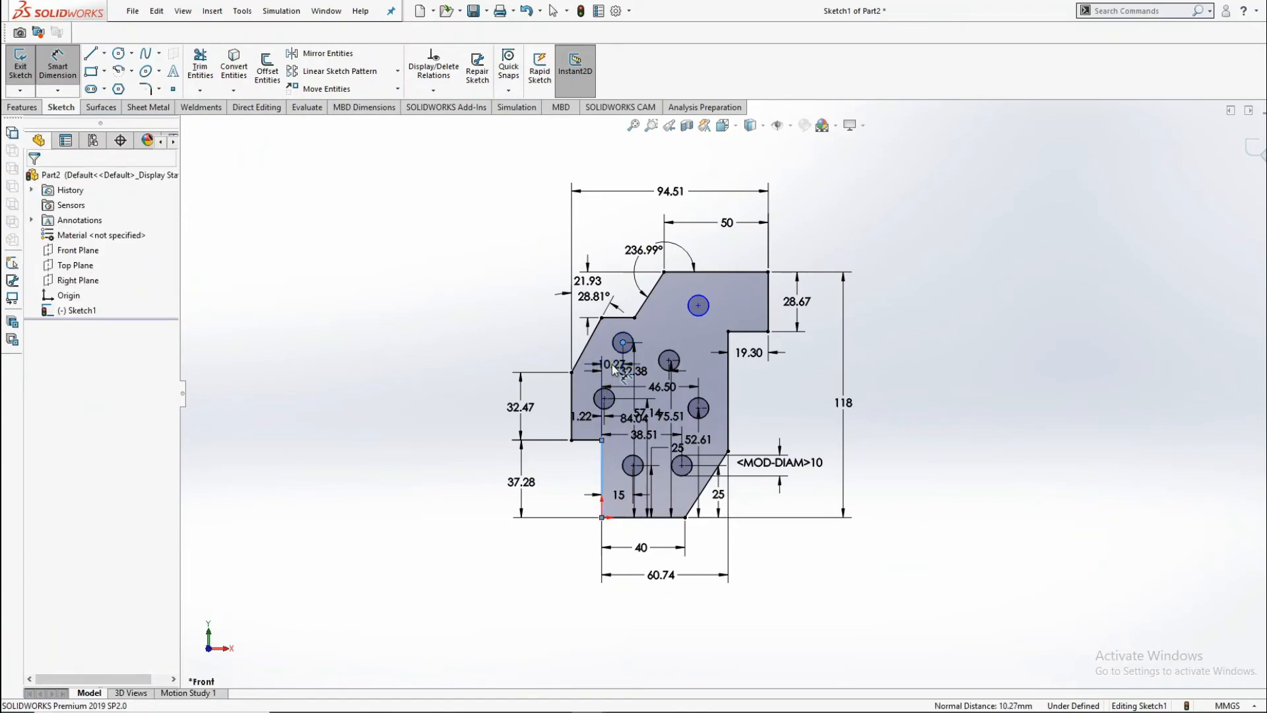
key(Return)
Step: Dimension the topmost circle's center vertically from the bottom edge and horizontally from the lower-left vertical edge, keeping the current values
click(699, 305)
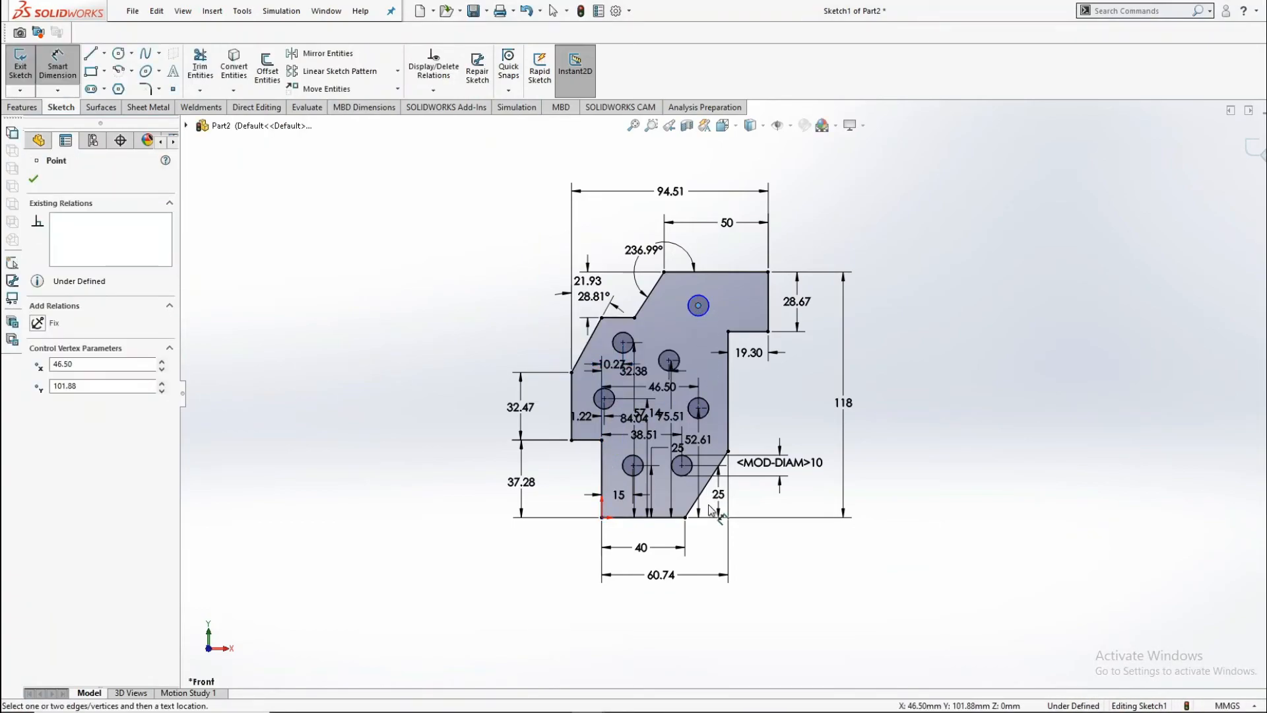
click(664, 517)
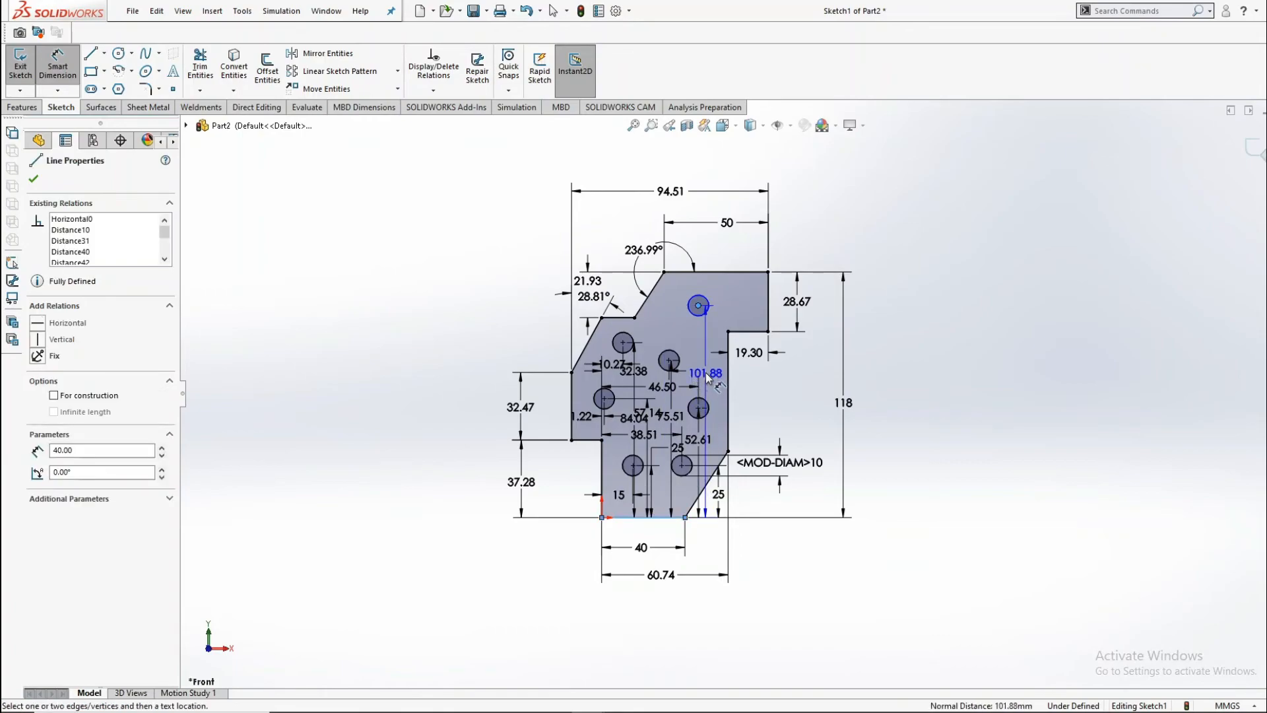
click(708, 377)
key(Return)
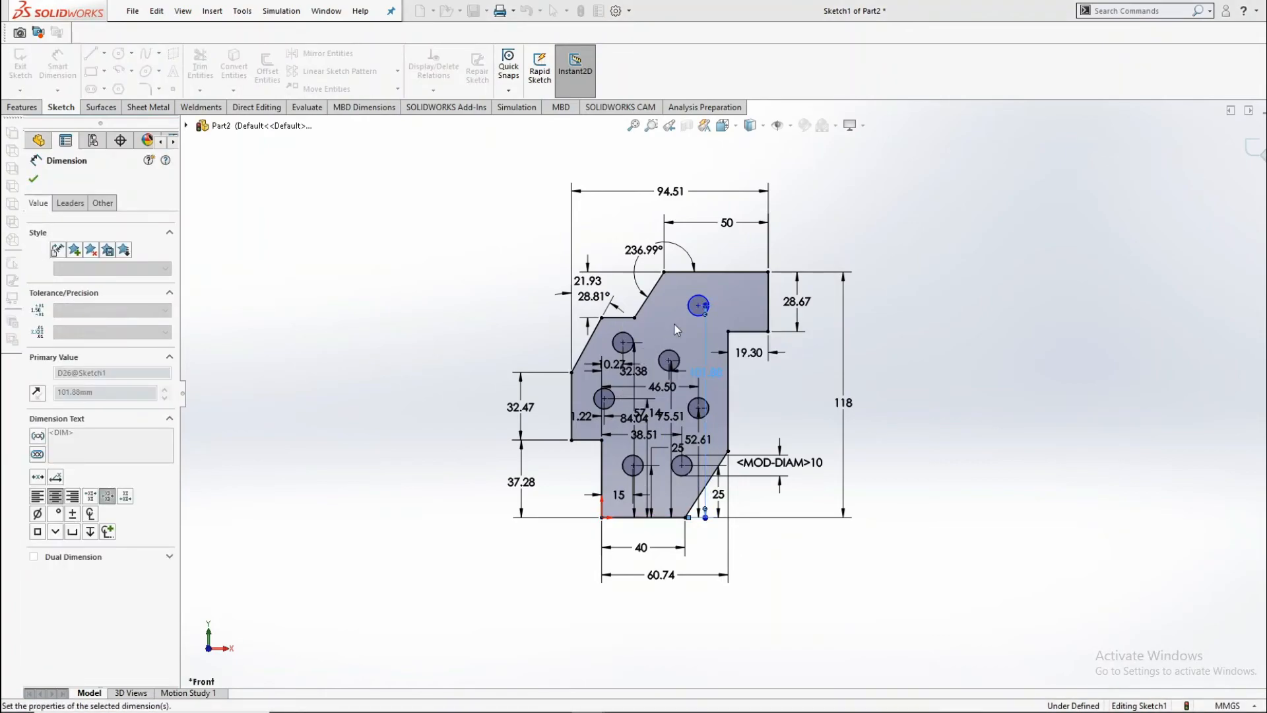
click(698, 305)
click(601, 465)
click(667, 339)
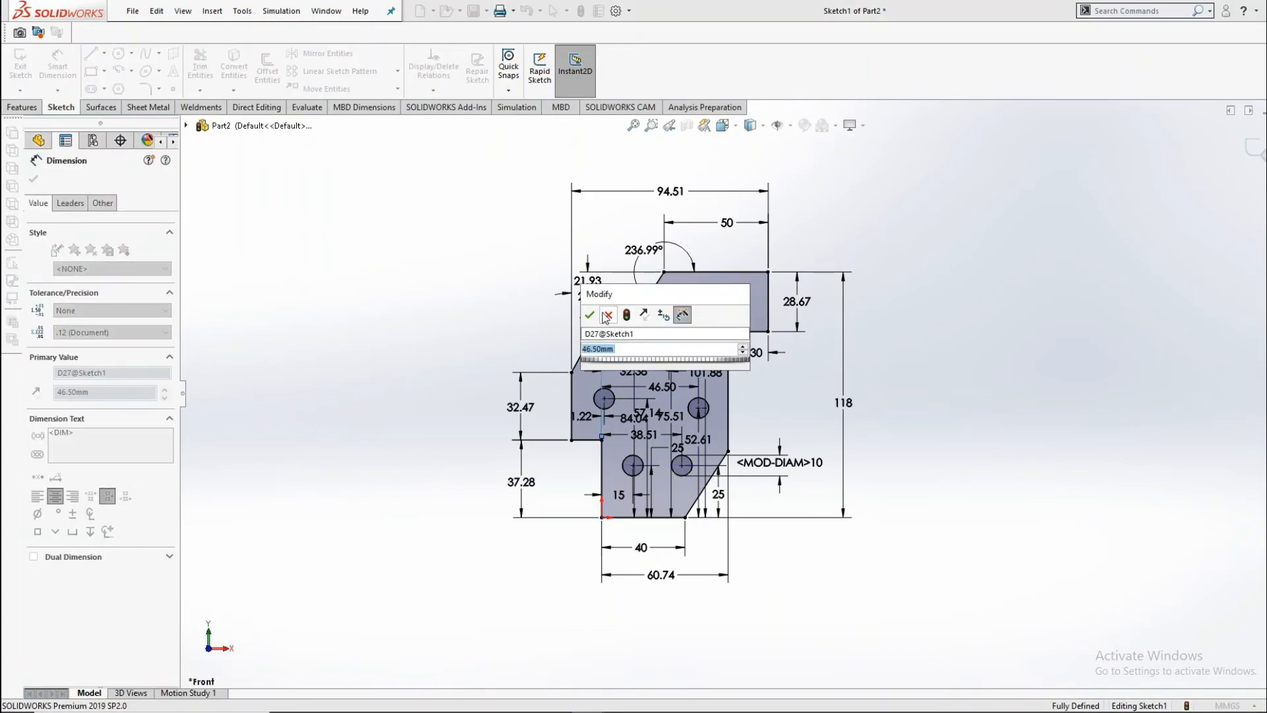
click(609, 319)
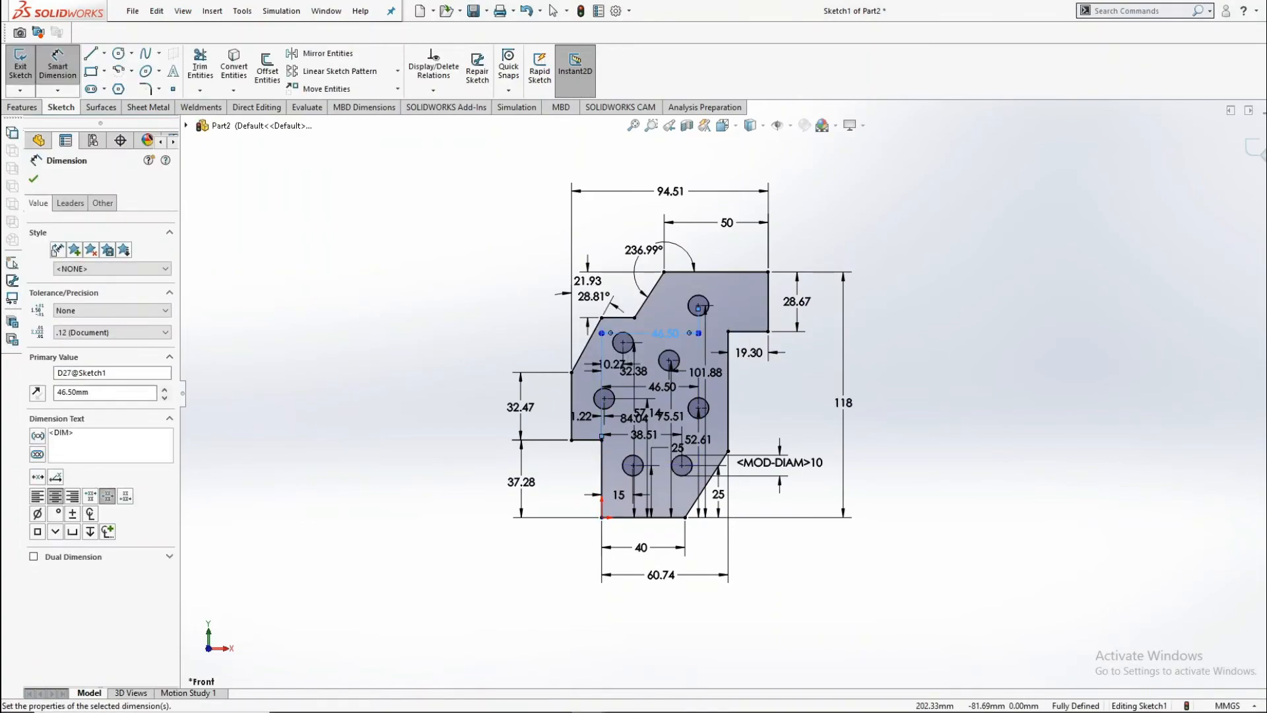
key(Escape)
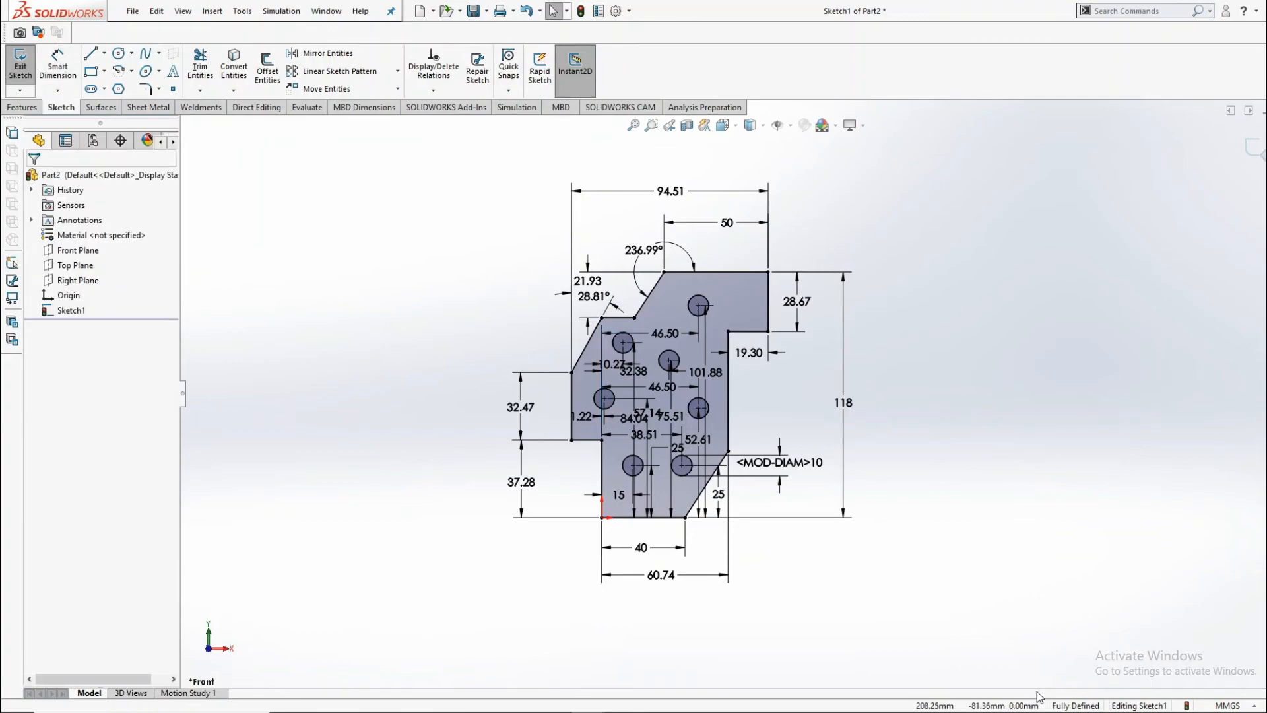
Step: Extrude the plate sketch with its seven holes as a blind boss 20 mm thick
click(25, 108)
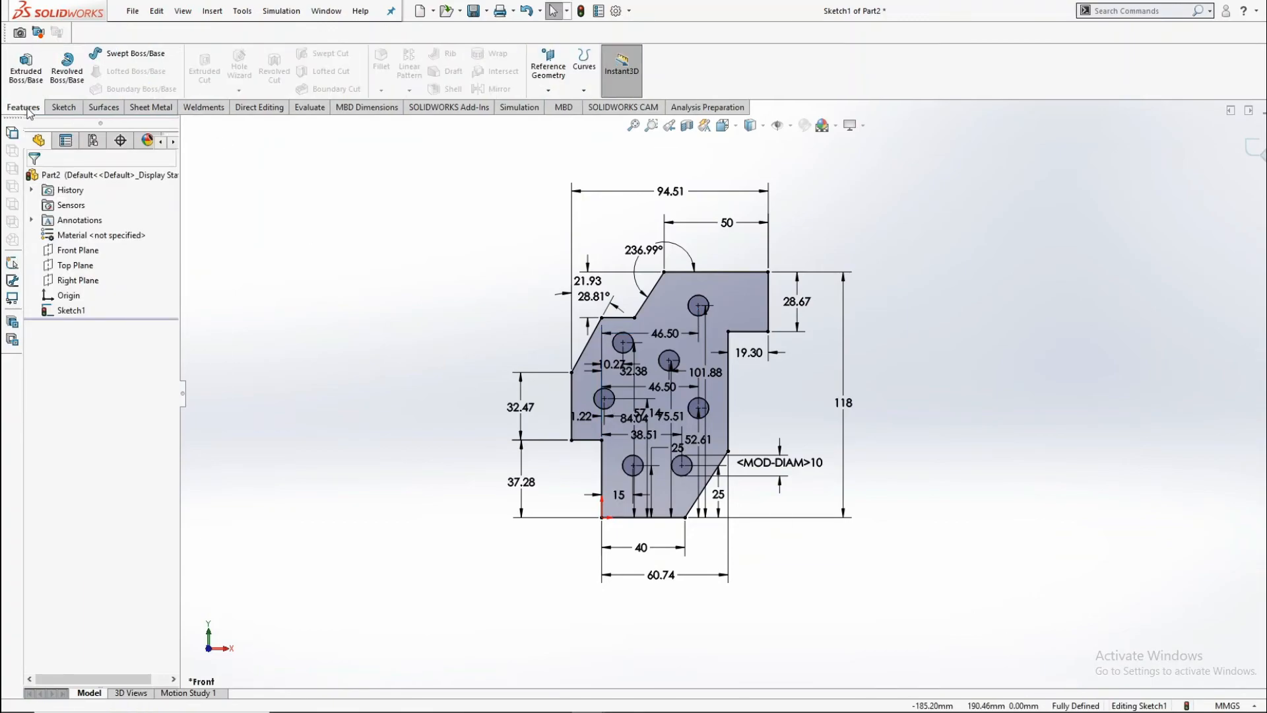
click(26, 62)
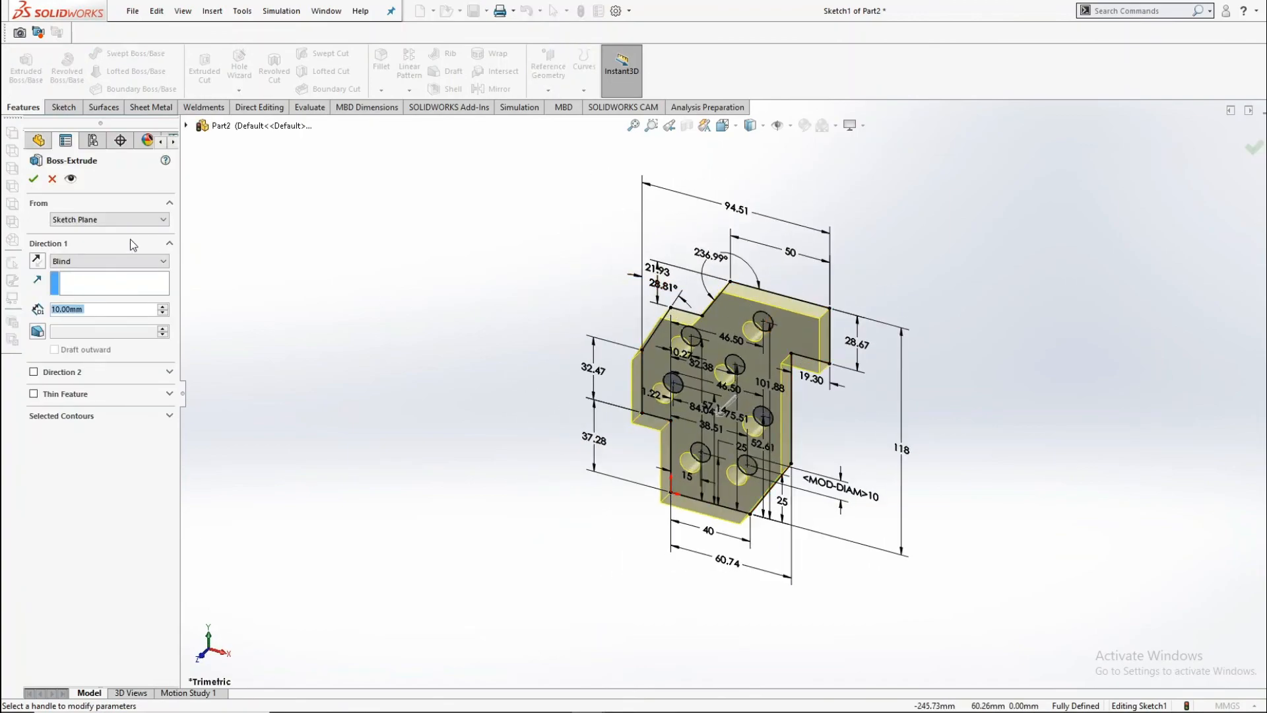
text(20)
key(Return)
click(33, 178)
Step: Inspect the extruded plate from another angle and set the view to isometric
click(882, 354)
middle_drag(883, 353, 808, 330)
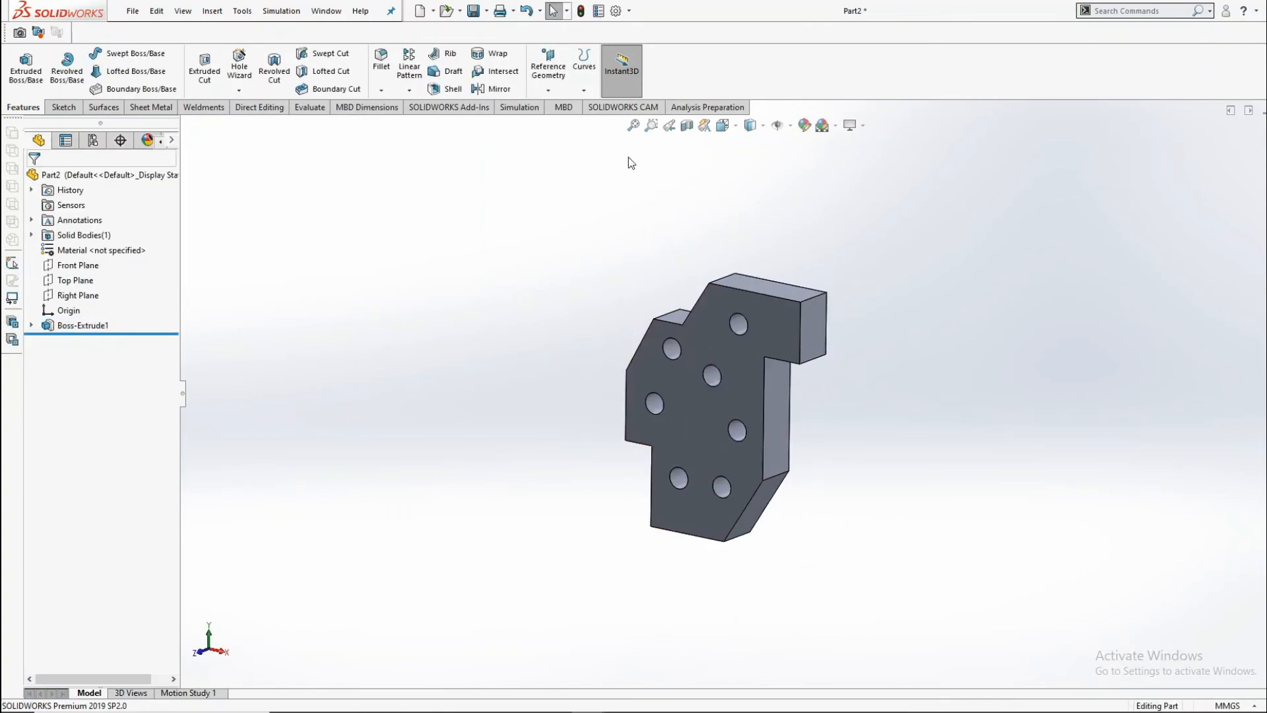
click(723, 125)
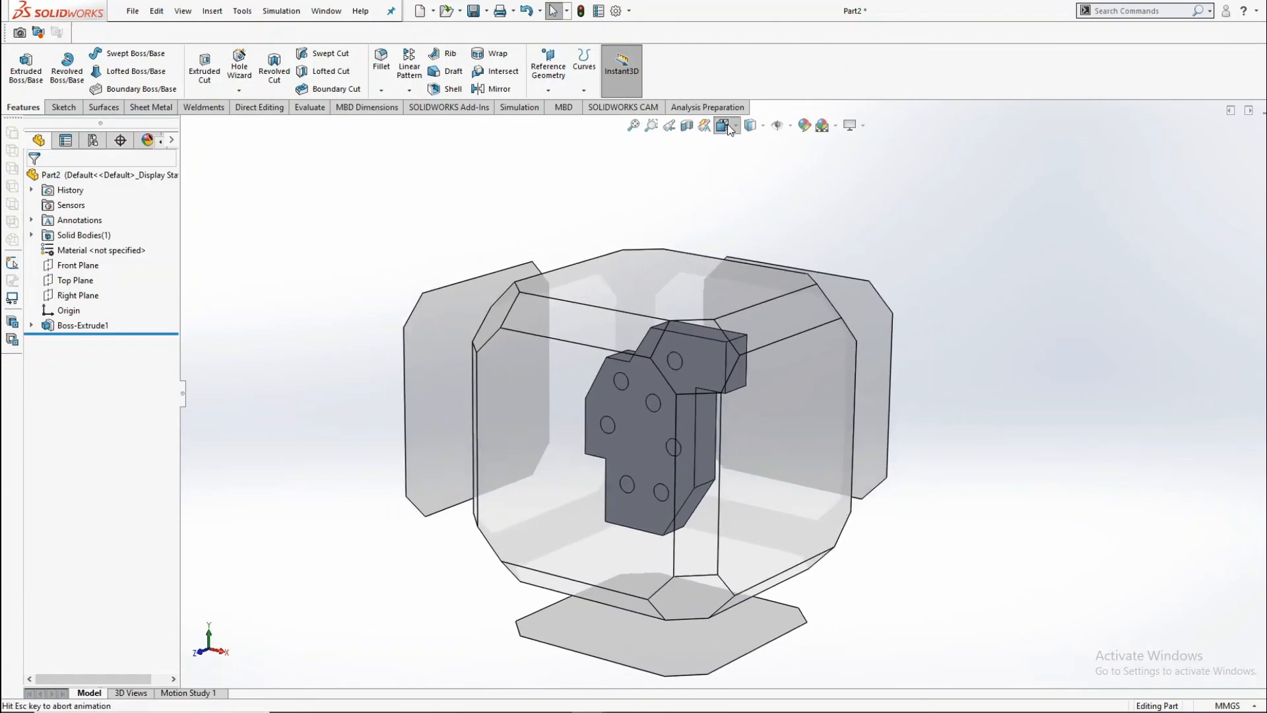
click(802, 165)
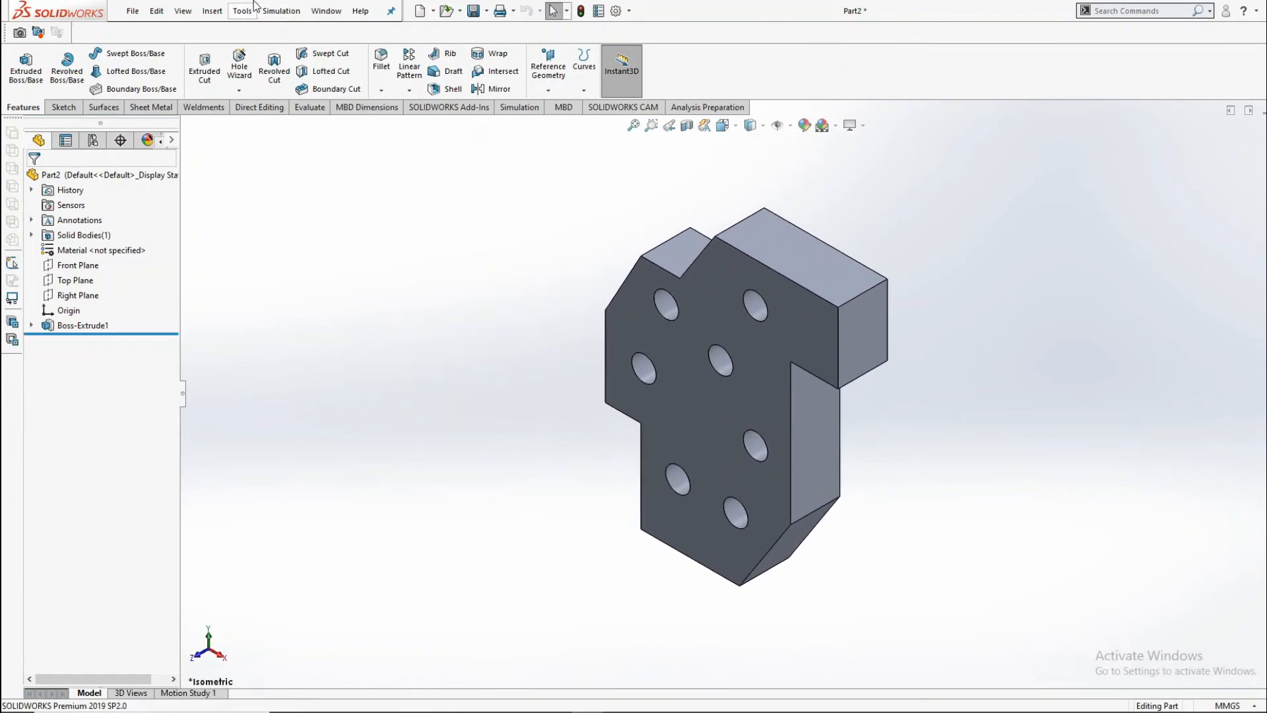
Step: Save the part as Video_1.SLDPRT in the Solidworks videos folder on the Desktop, replacing the existing file
click(473, 11)
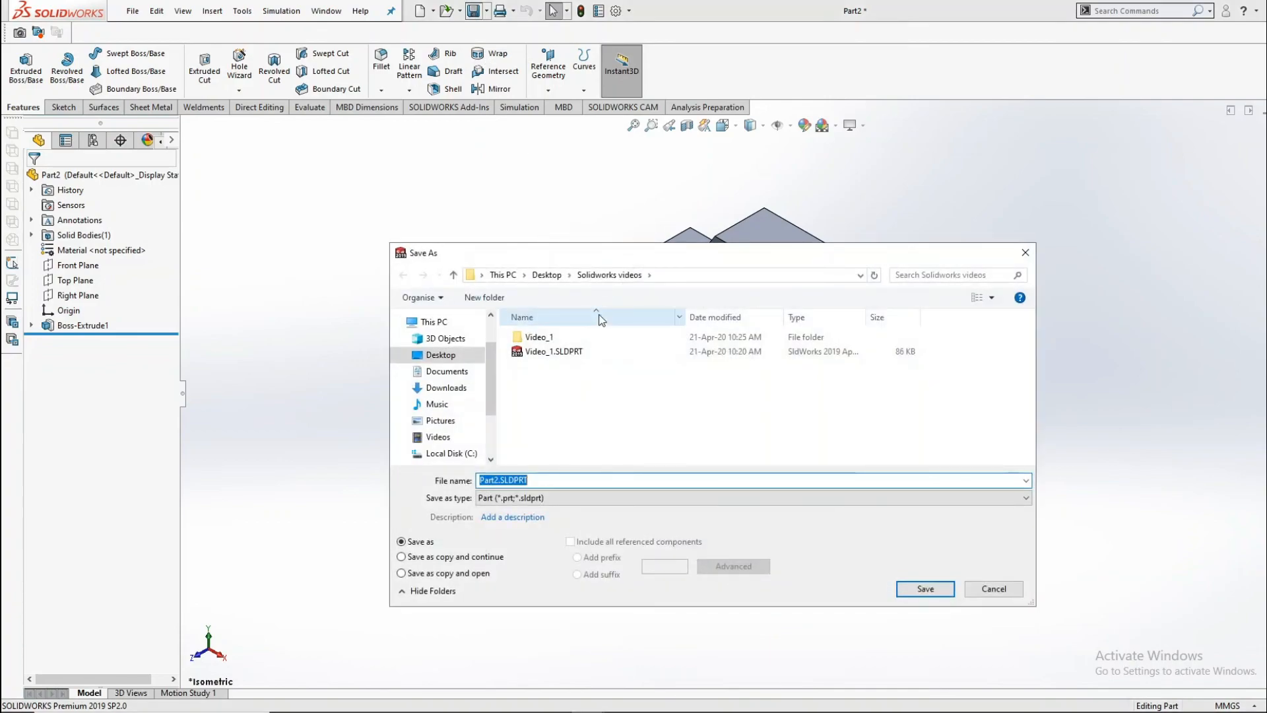
click(568, 339)
double_click(568, 339)
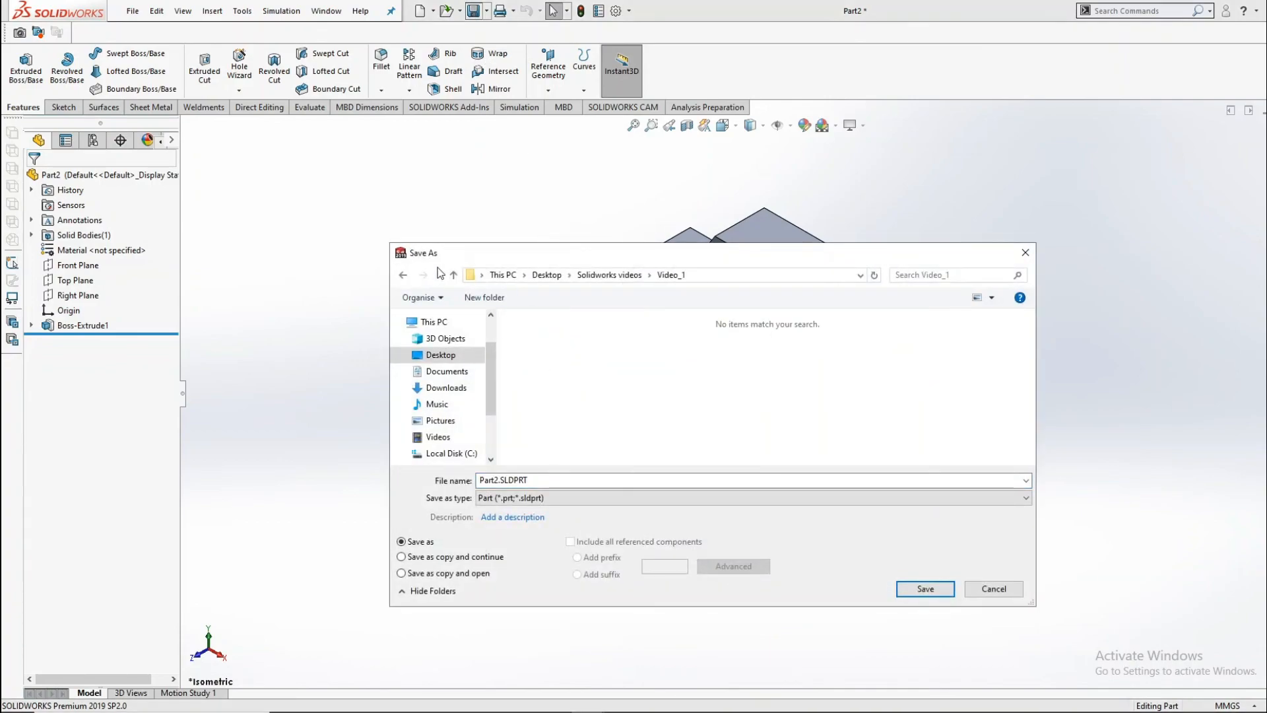
click(454, 275)
click(558, 354)
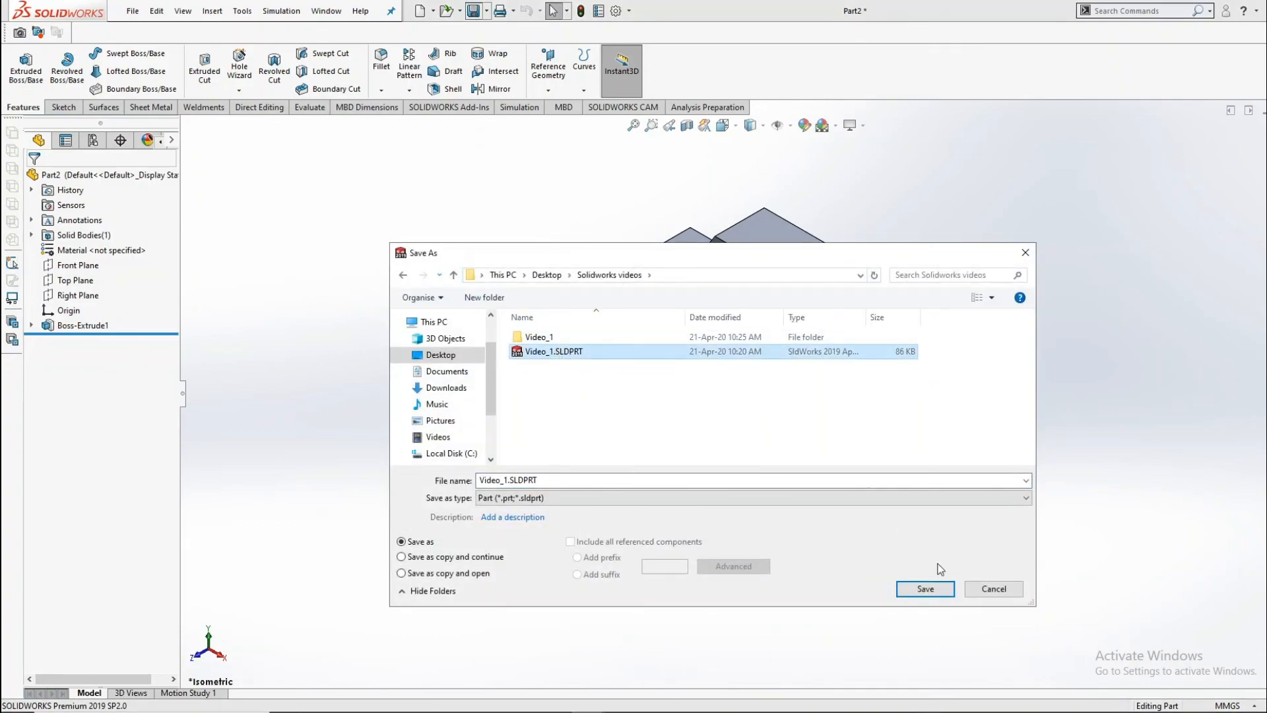
click(926, 589)
click(690, 363)
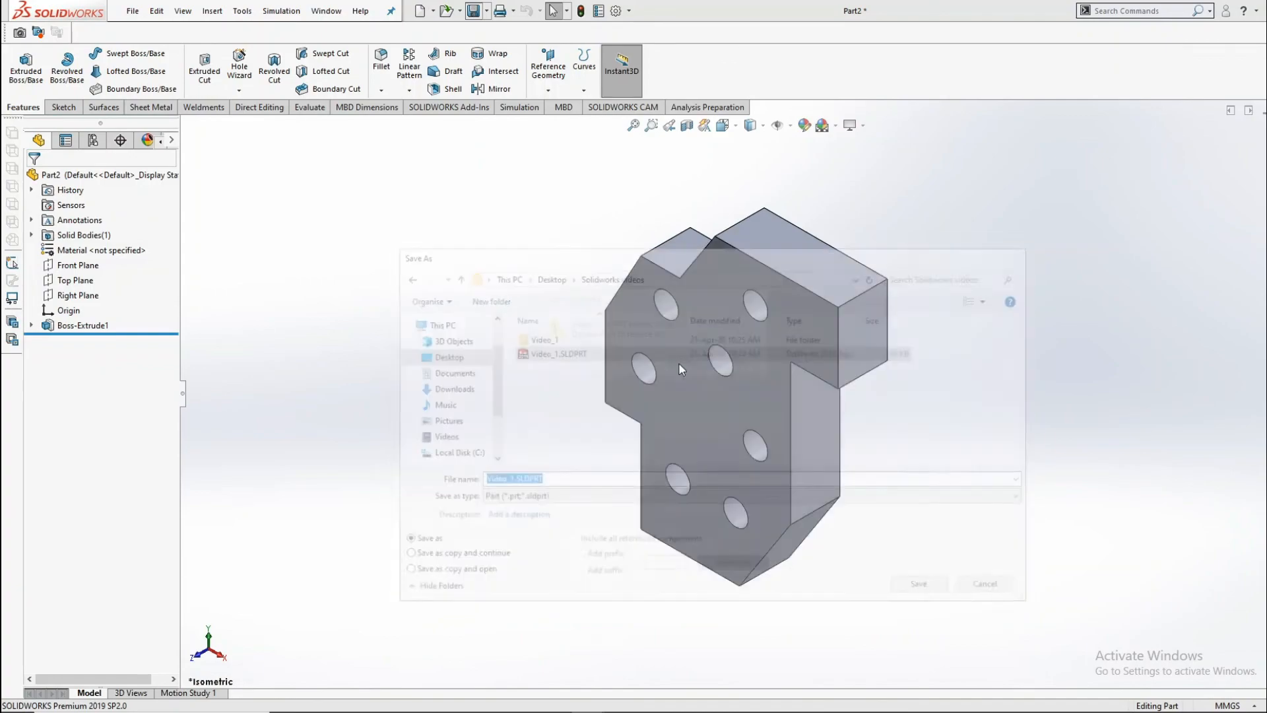